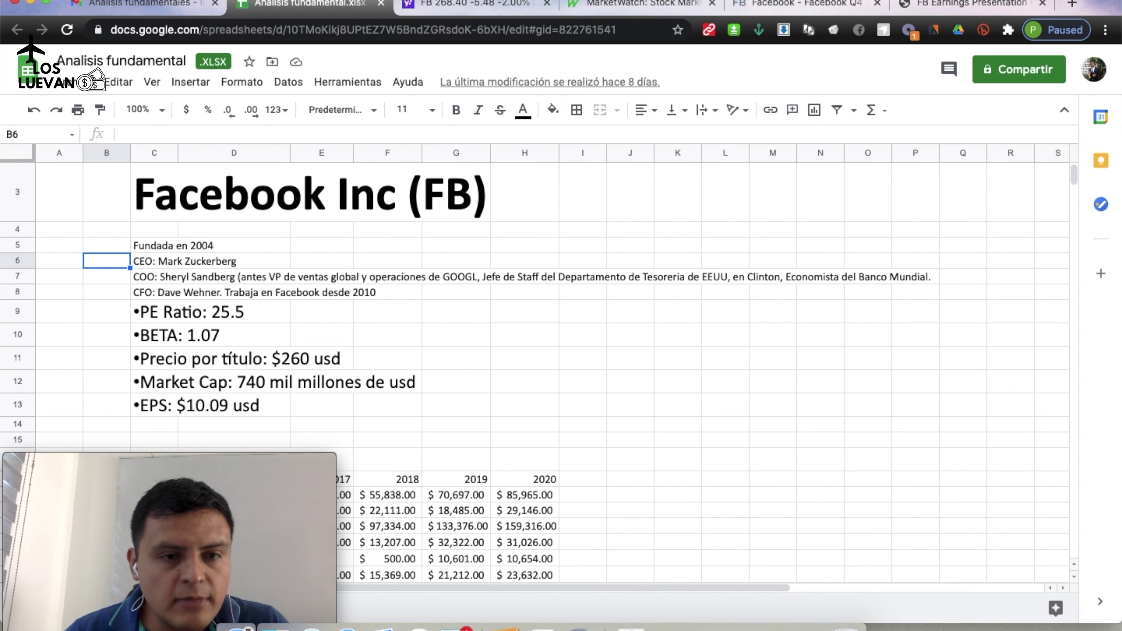
Read the COO and CFO background notes in rows 7 and 8 of the Facebook Inc (FB) profile.
left_click(107, 276)
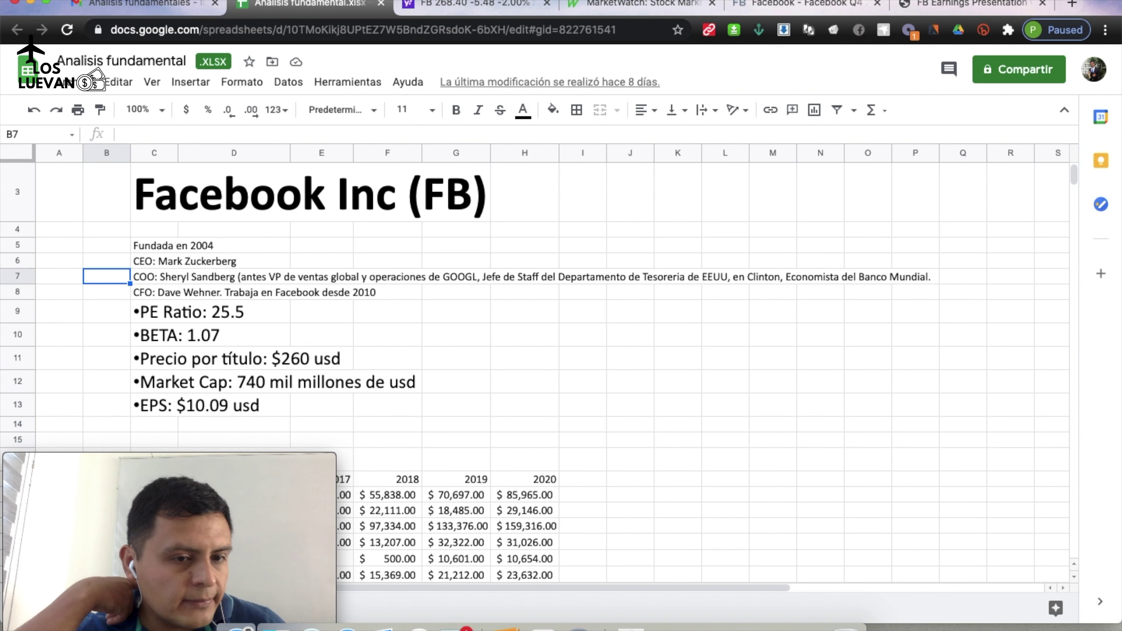
left_click(107, 292)
left_click(106, 276)
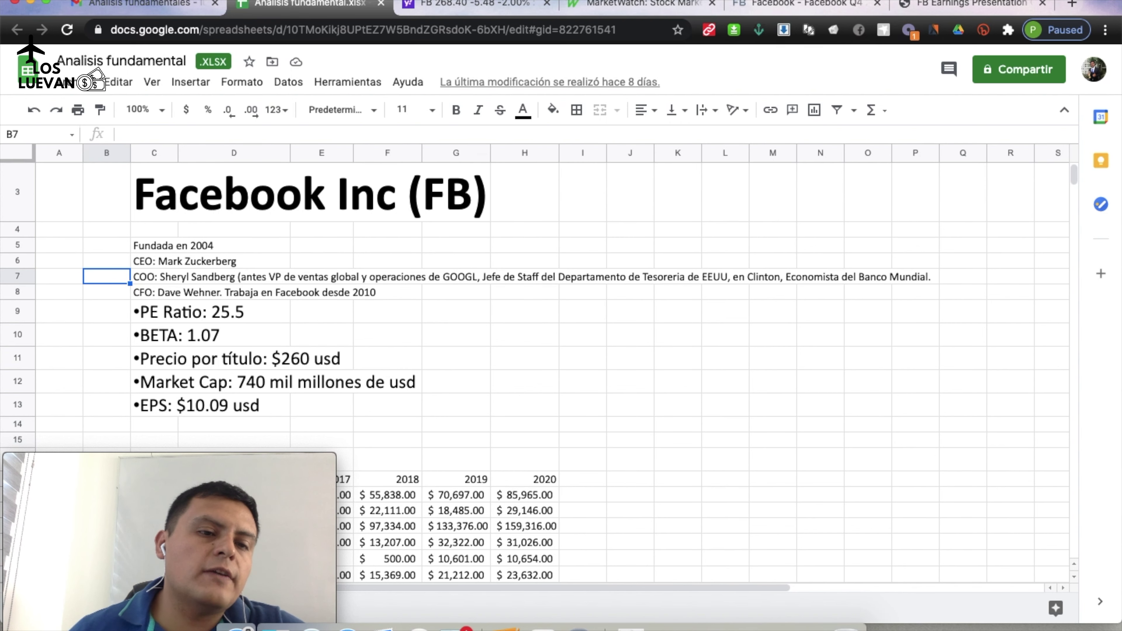
left_click(154, 276)
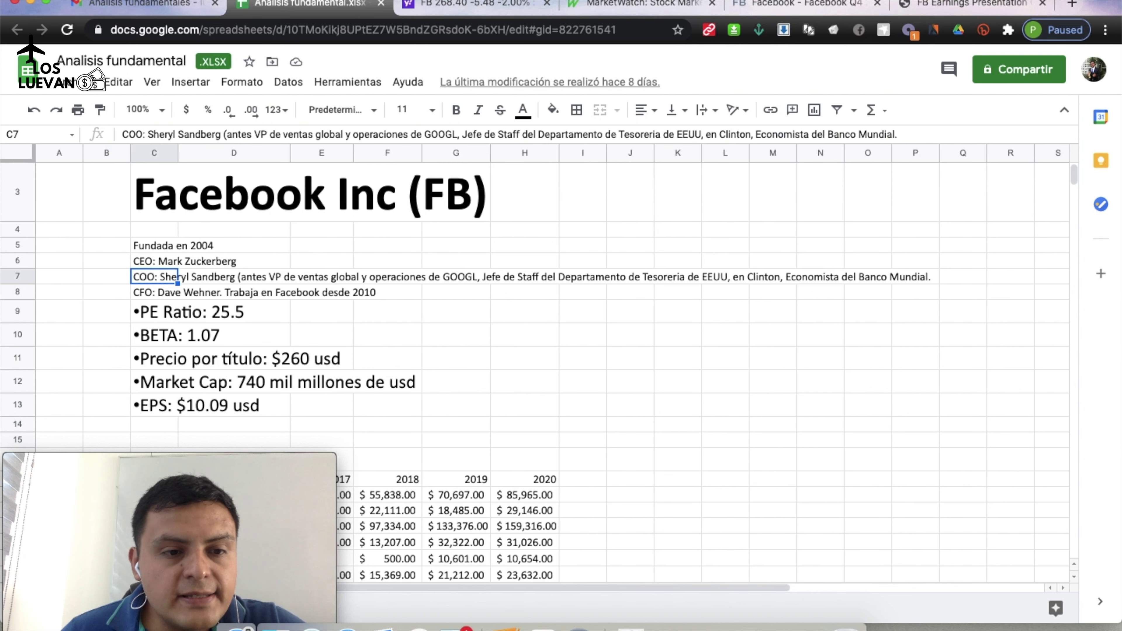
left_click(106, 276)
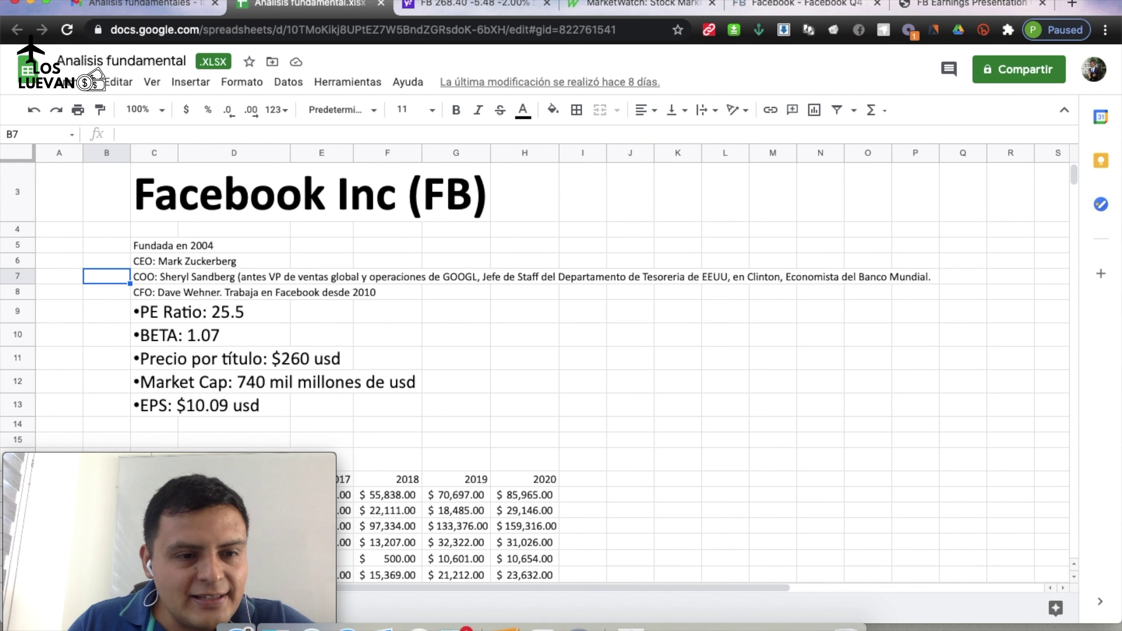
left_click(107, 292)
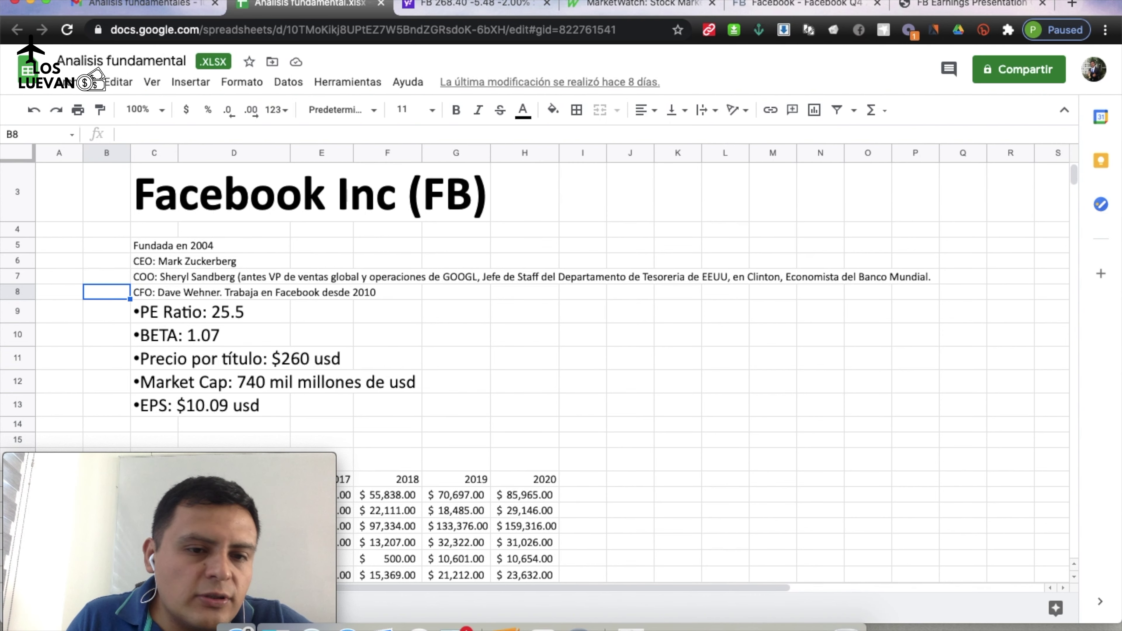
Go through the founding, executive, PE Ratio and BETA lines in rows 5 to 10 of the company profile.
left_click(107, 311)
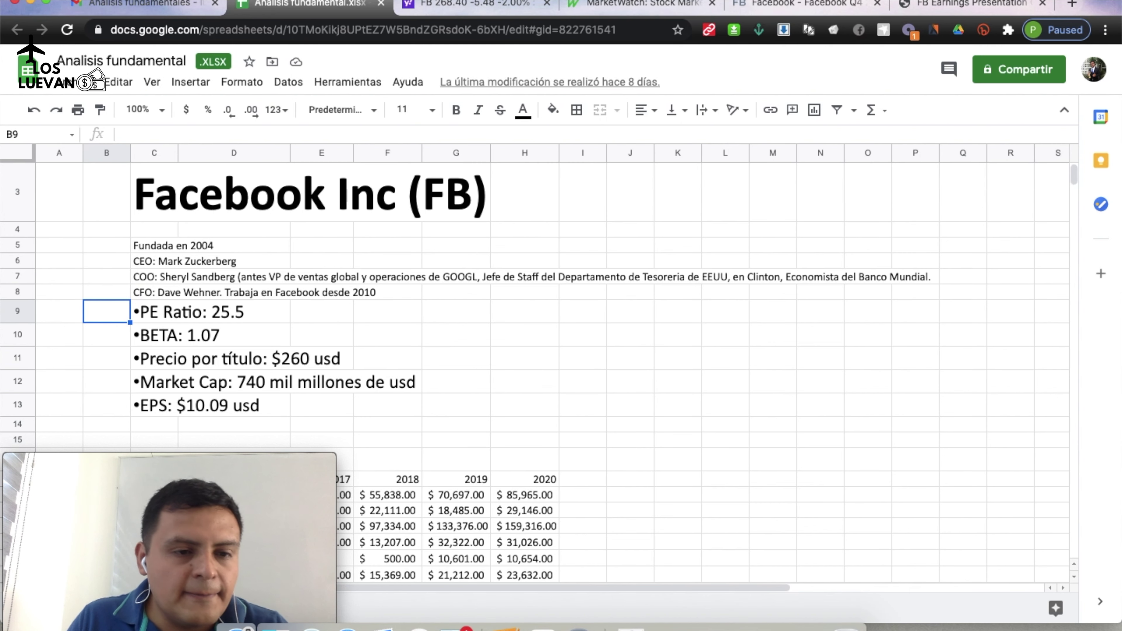
left_click(154, 311)
left_click(234, 311)
left_click(107, 311)
left_click(96, 246)
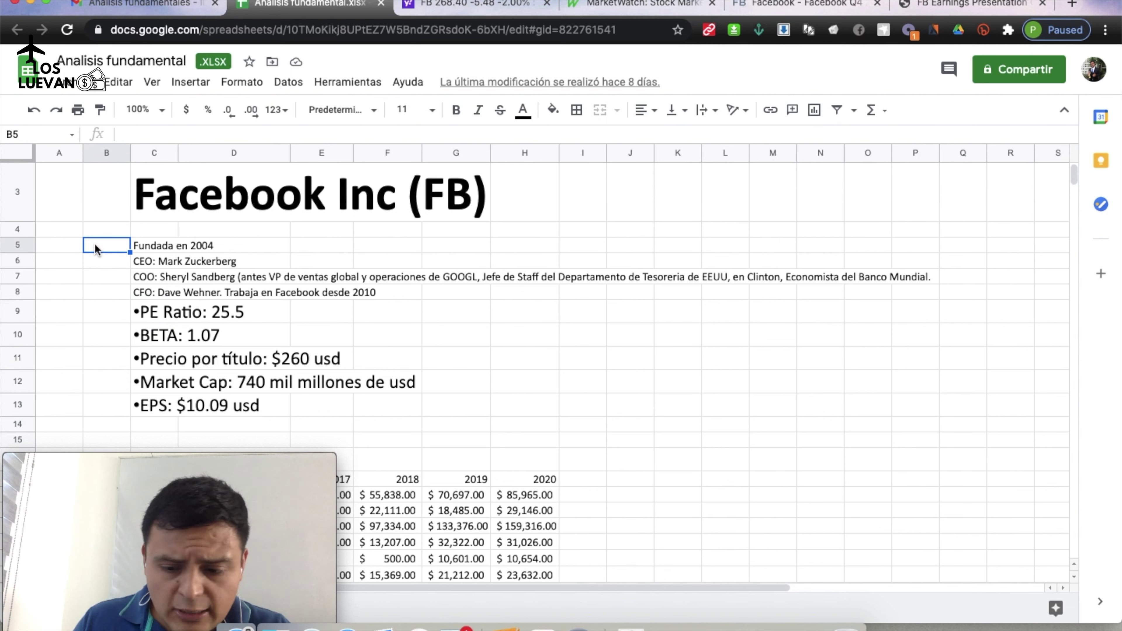
key("Down")
key("Down")
key("Down")
key("Down")
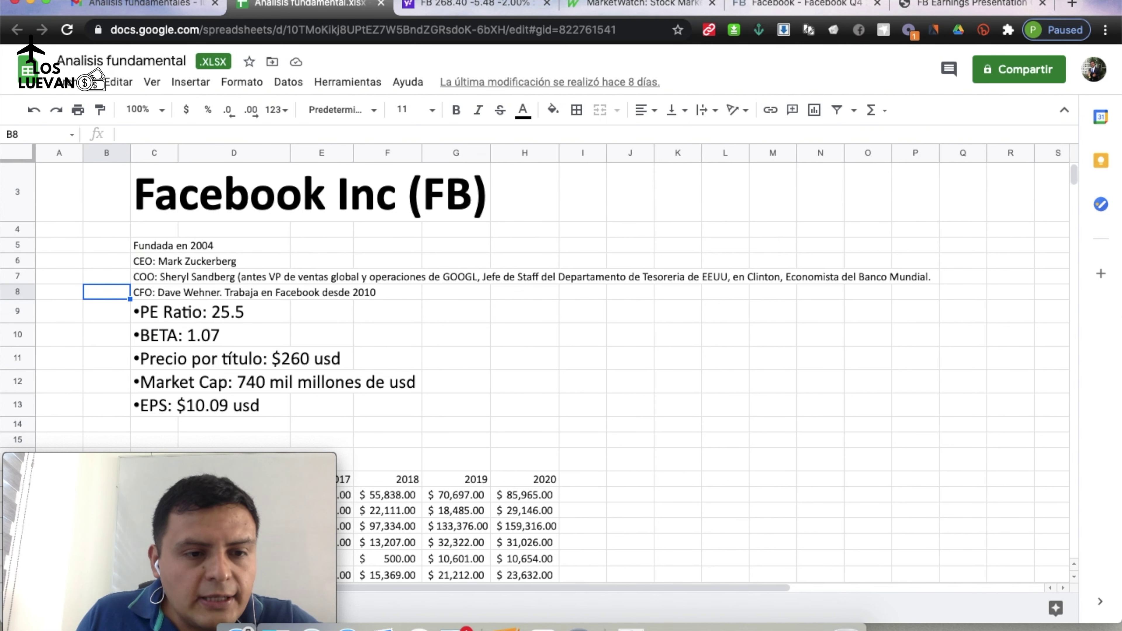
key("Right")
key("Left")
key("Down")
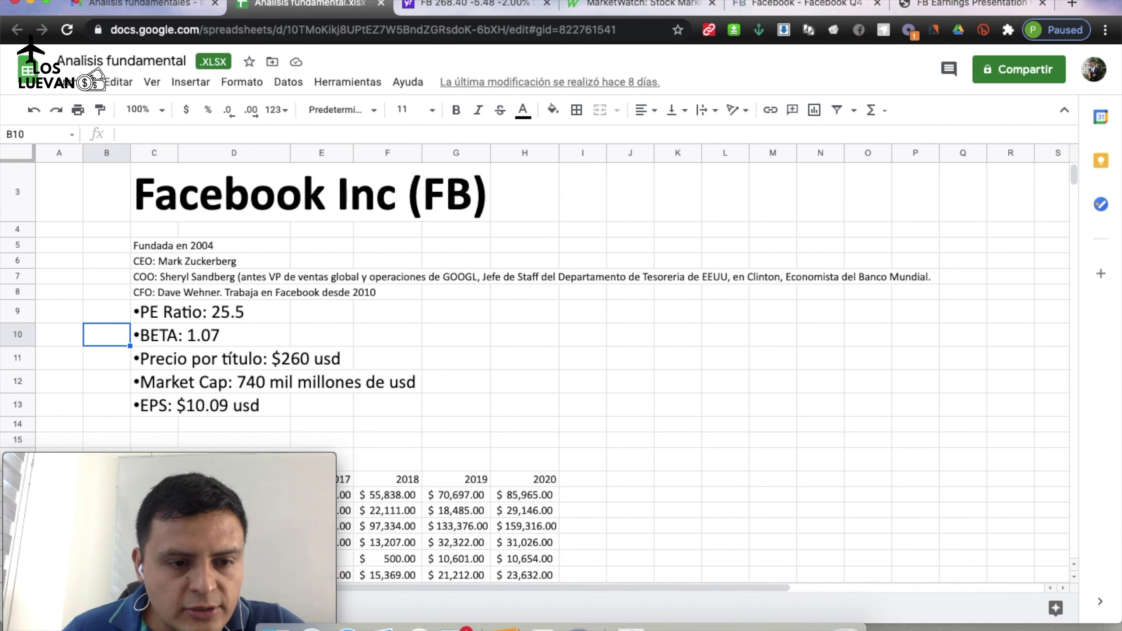
Read the share price, Market Cap and EPS lines in rows 11 to 13 of the company profile.
left_click(107, 357)
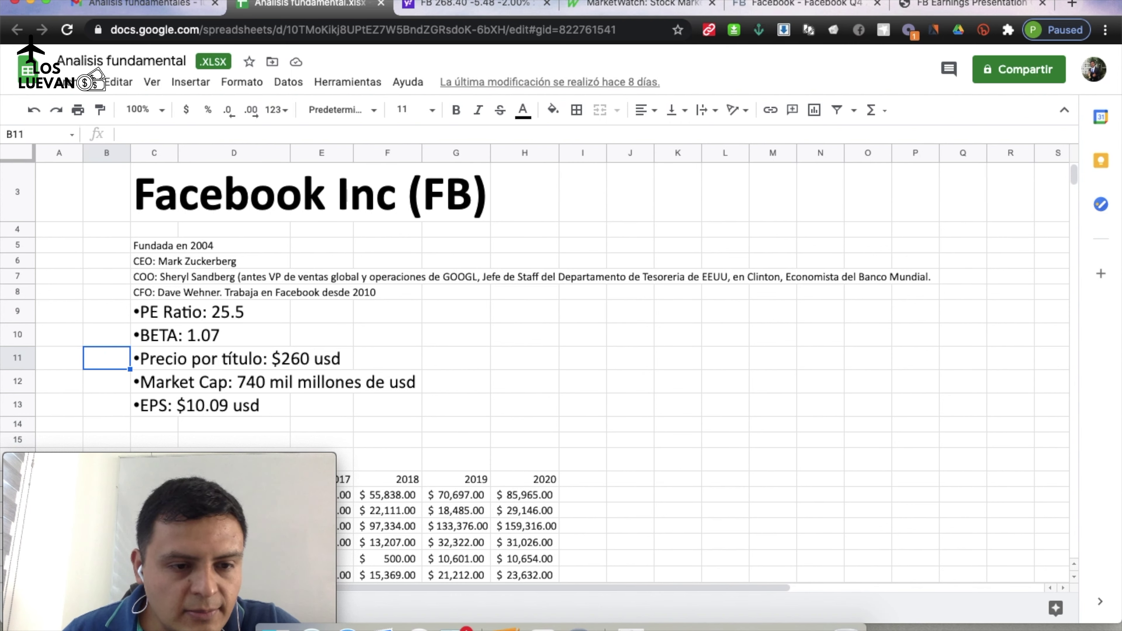
key("Down")
key("Up")
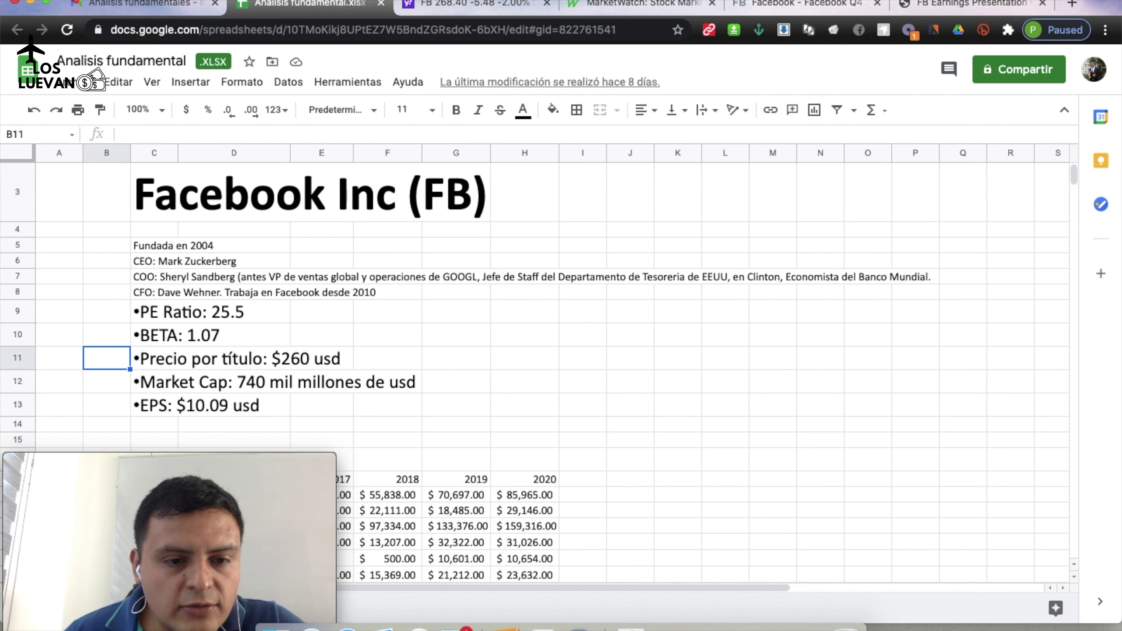
key("Down")
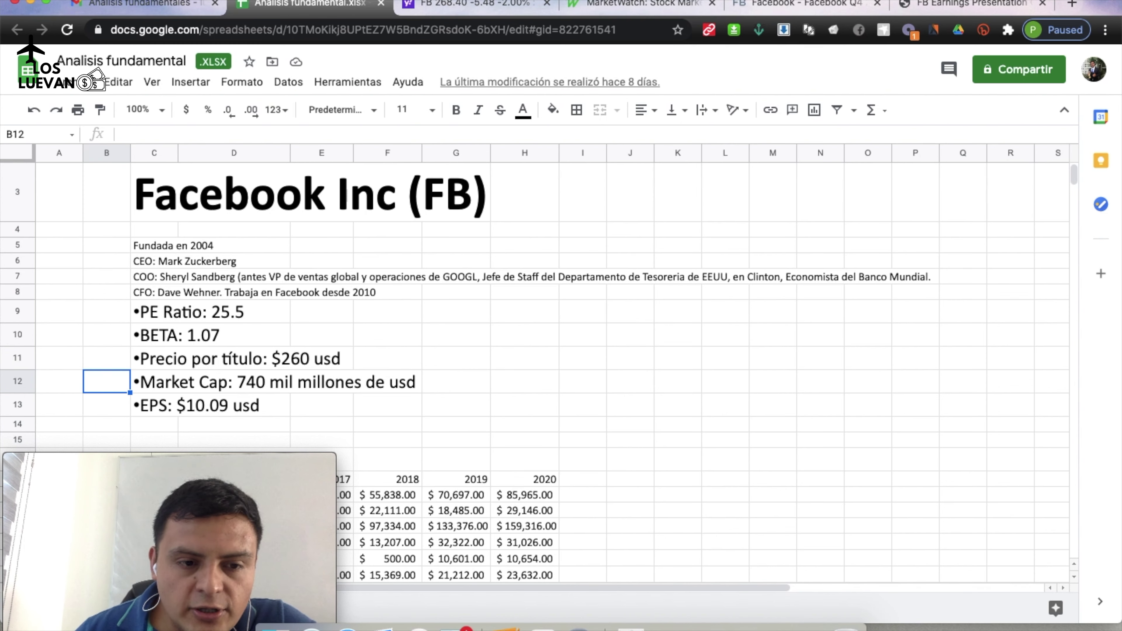
key("Down")
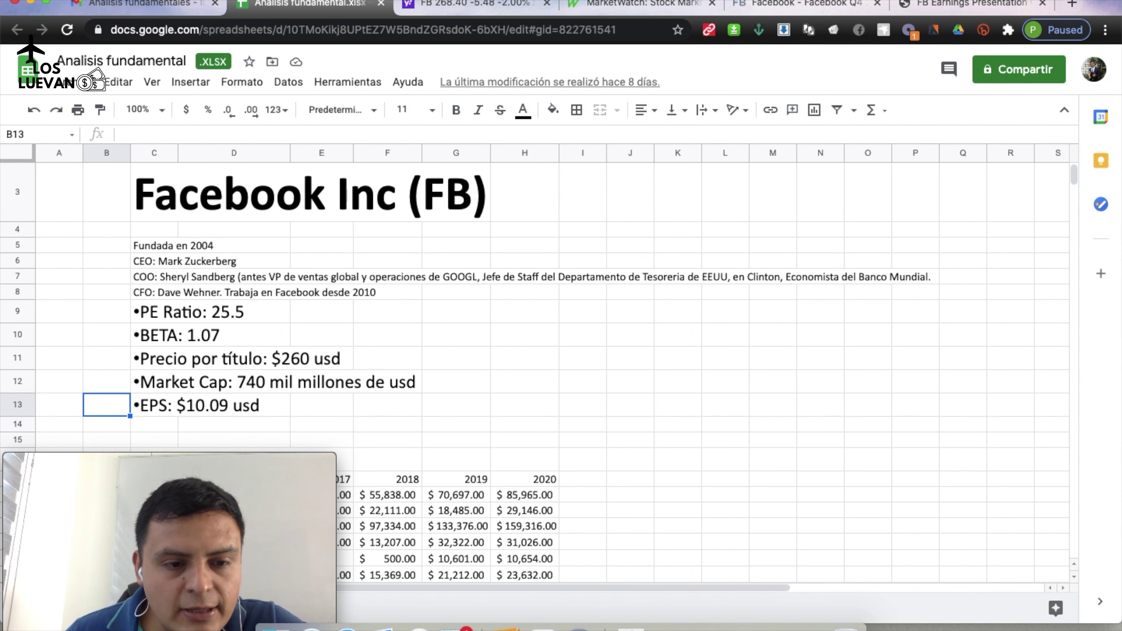
Examine the yearly Revenue figures from 2017 to 2020 in the "Millones de dolares" table, row 18.
key("Down")
key("Down")
key("Down")
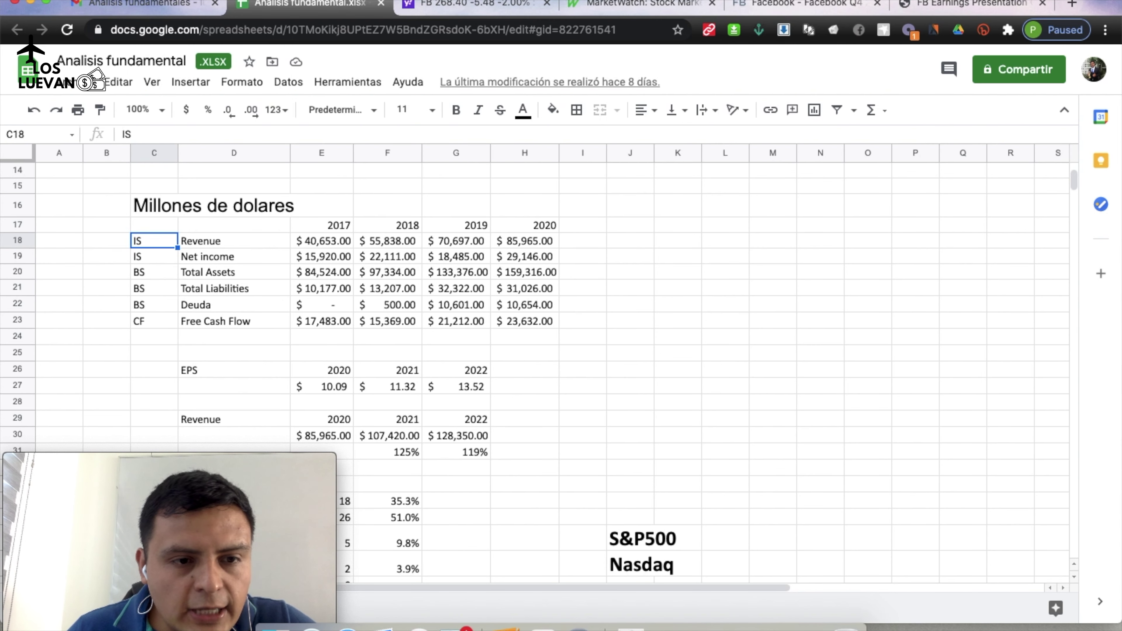
key("Down")
key("Up")
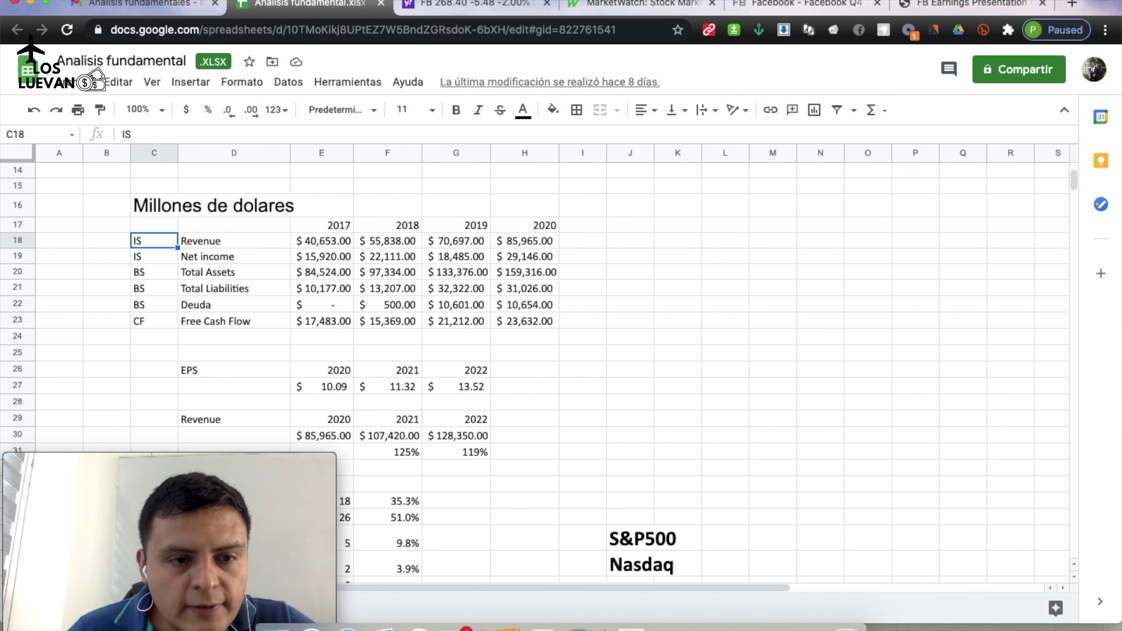
key("Right")
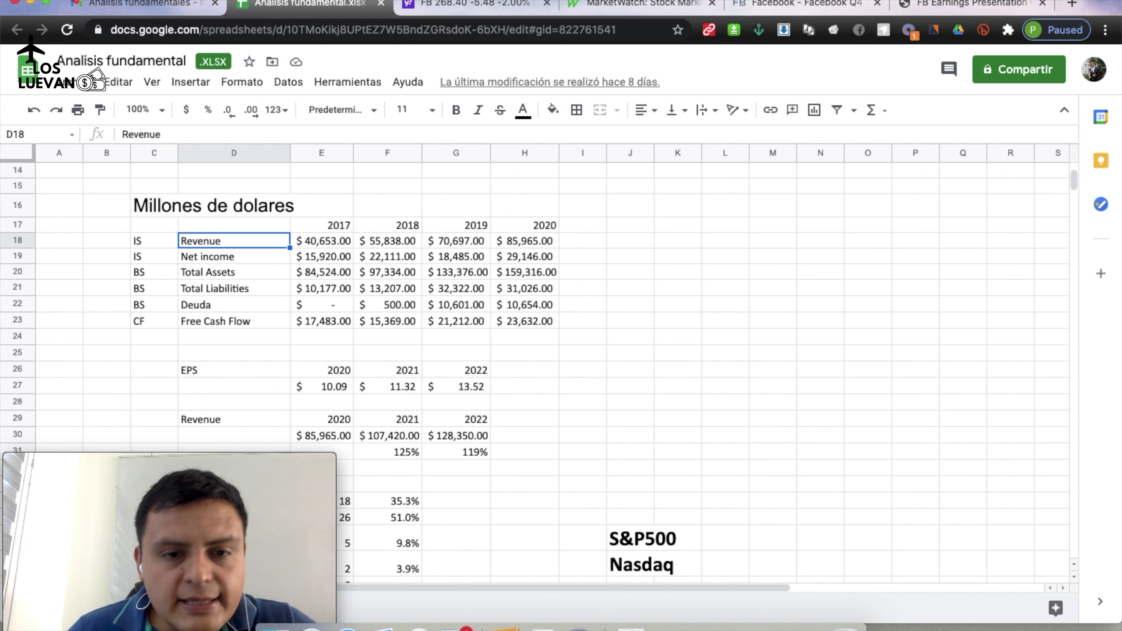
key("Right")
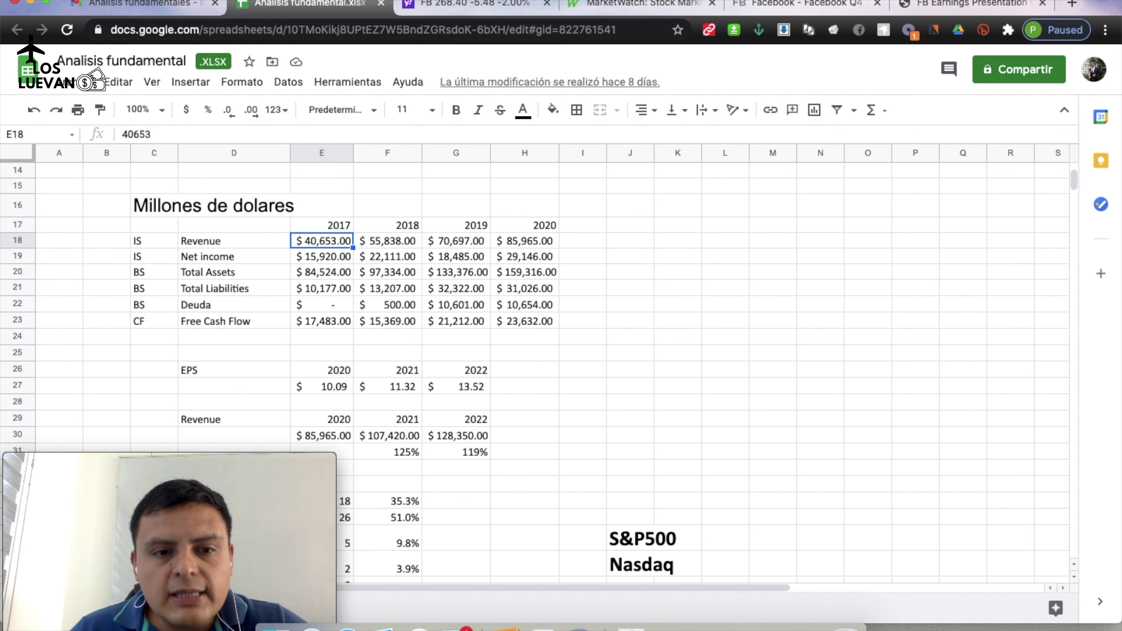
key("Right")
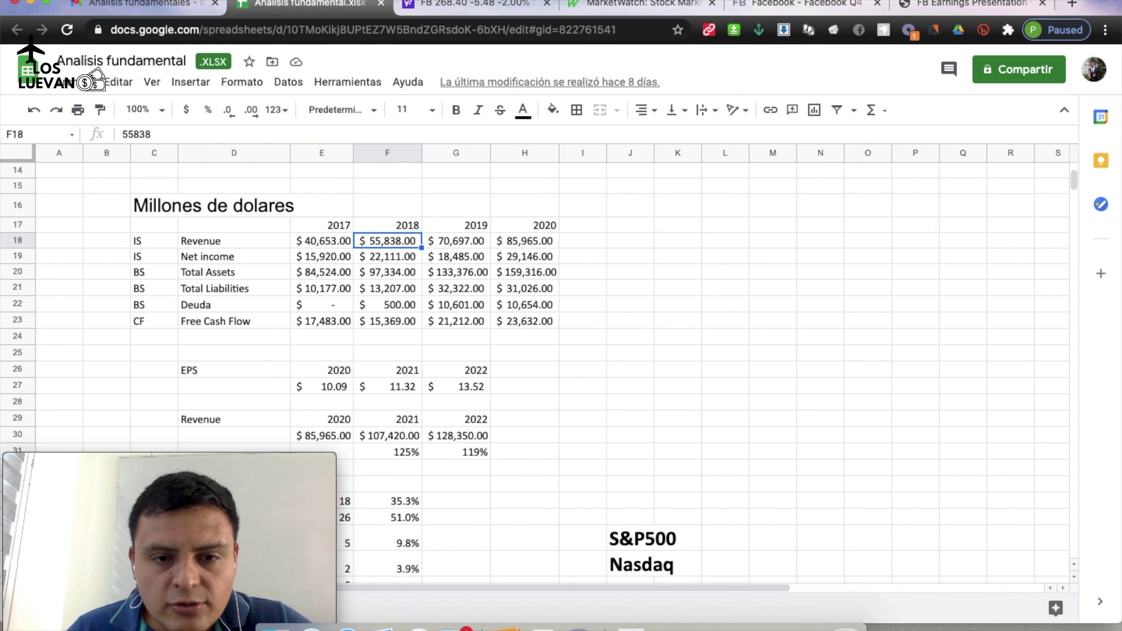
key("Left")
key("Left")
key("Right")
key("Right")
key("Right")
key("Right")
key("Right")
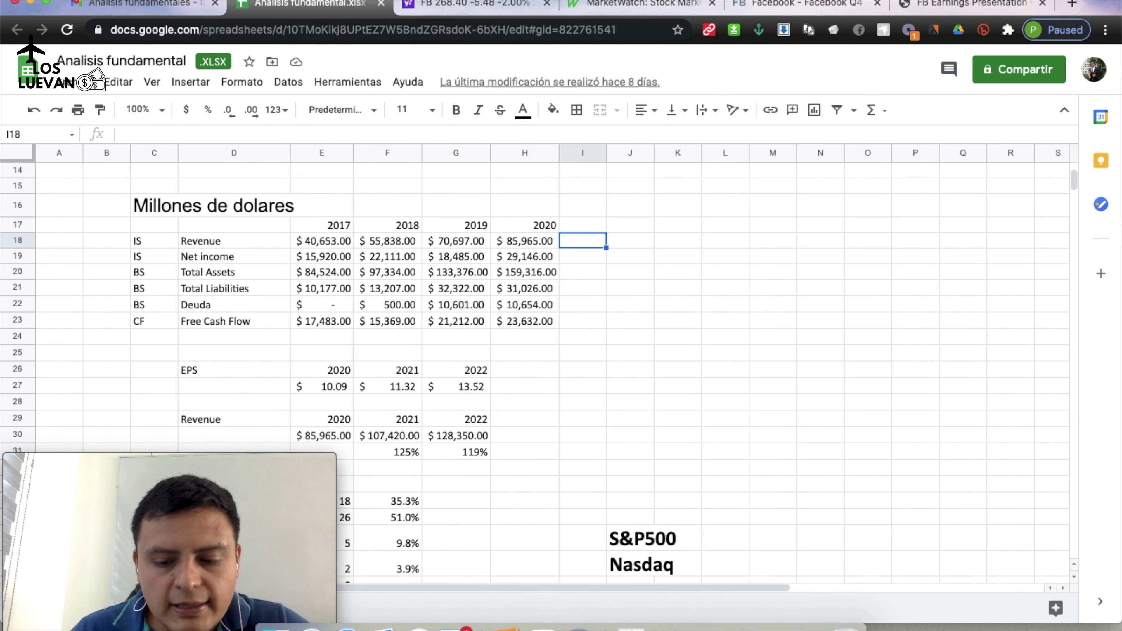
key("Left")
key("Left")
key("Left")
key("Left")
key("Left")
key("Right")
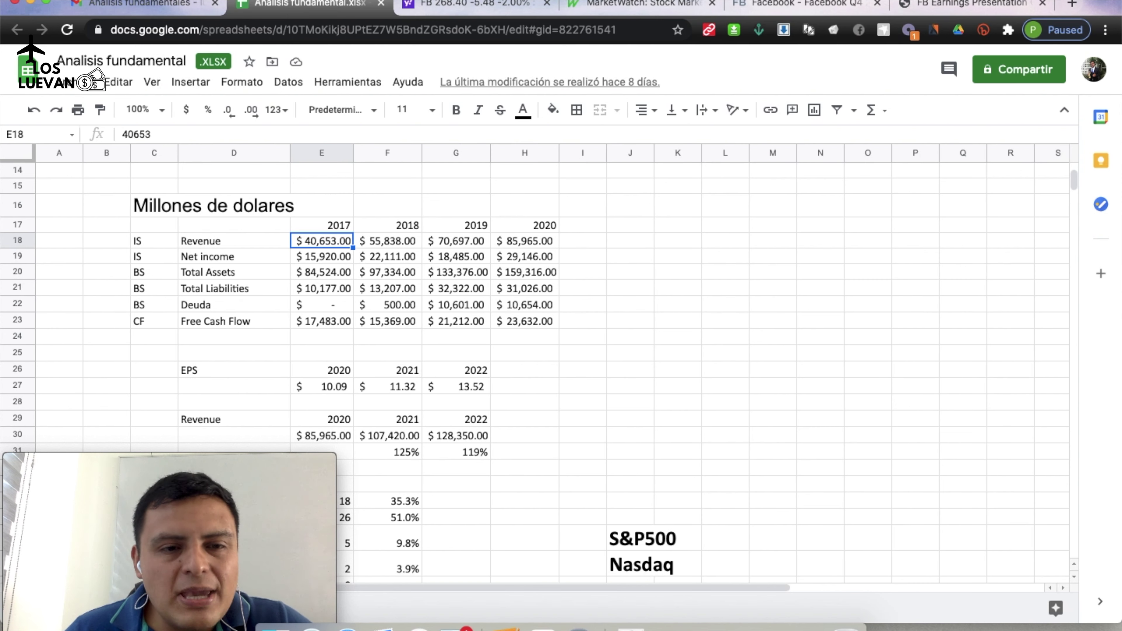
key("Right")
key("Right")
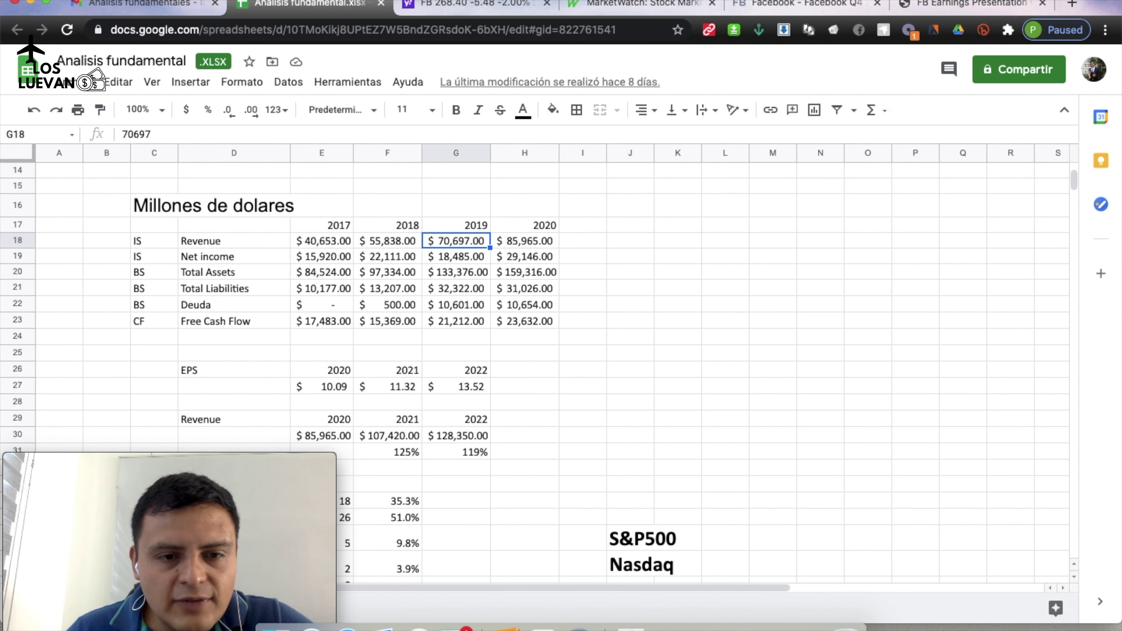
key("Left")
key("Left")
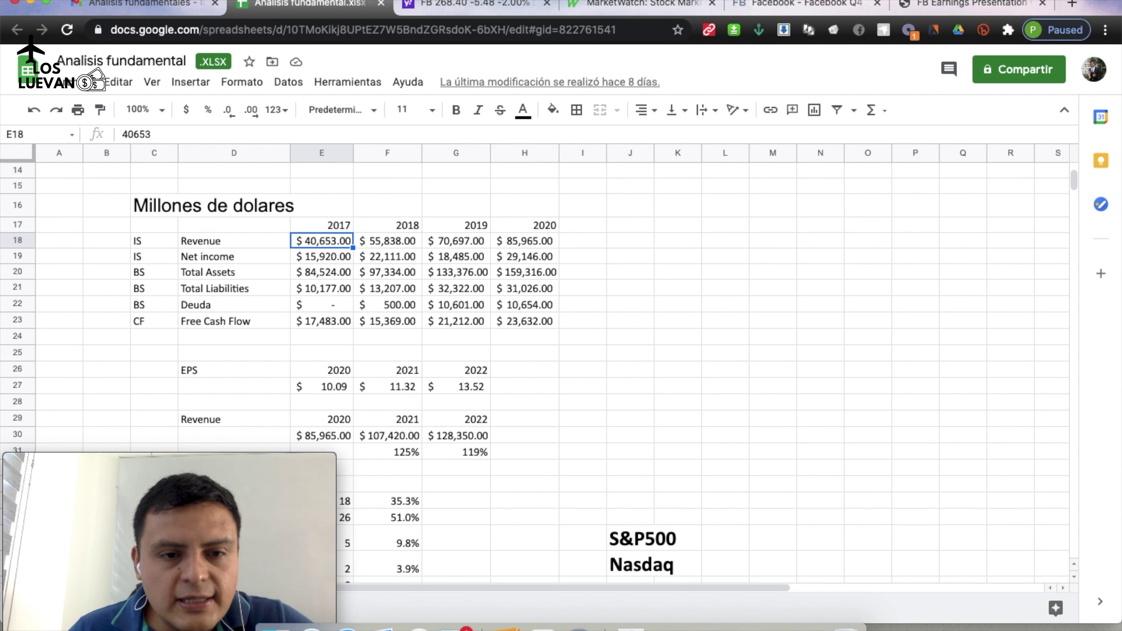
key("Right")
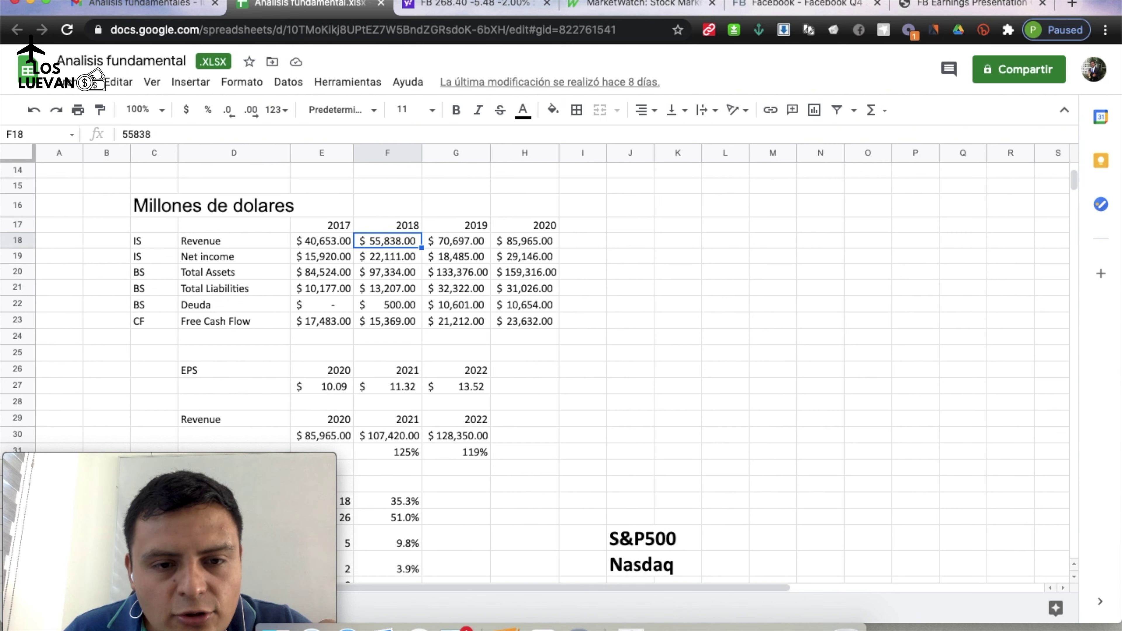
left_click(455, 240)
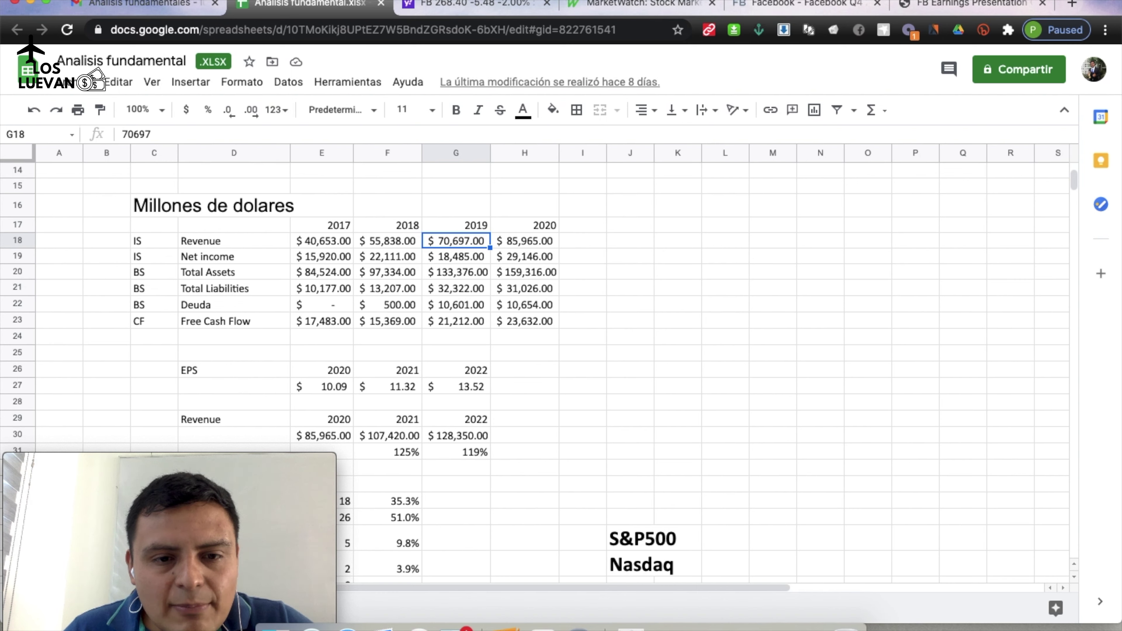
left_click(525, 240)
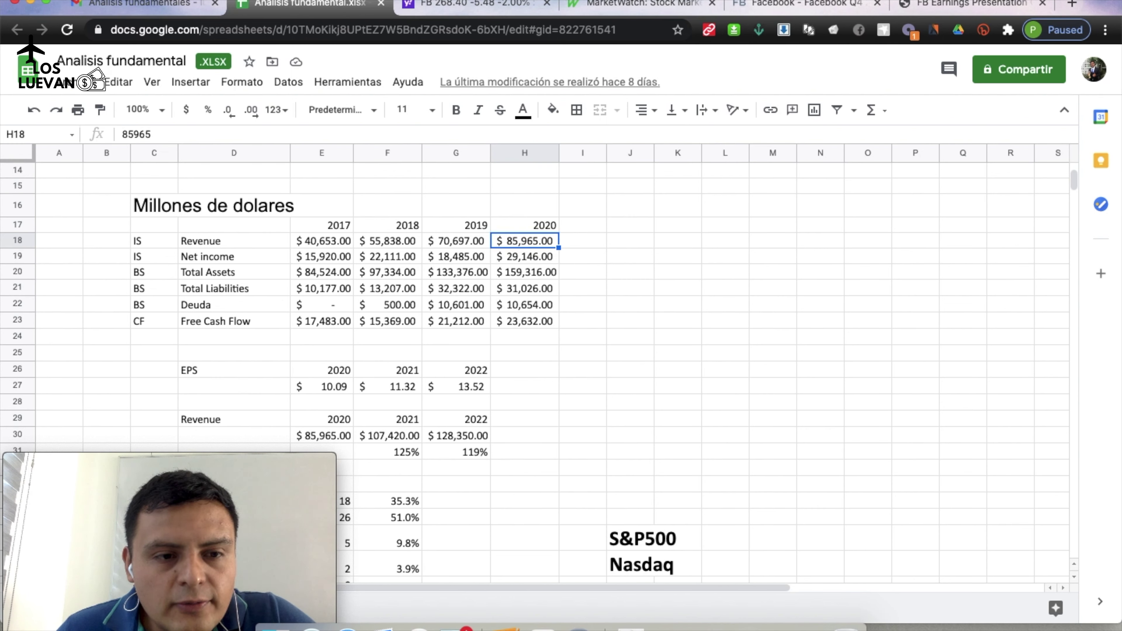
Compare the yearly Net income figures from 2017 to 2020 in row 19 of the table.
key("Down")
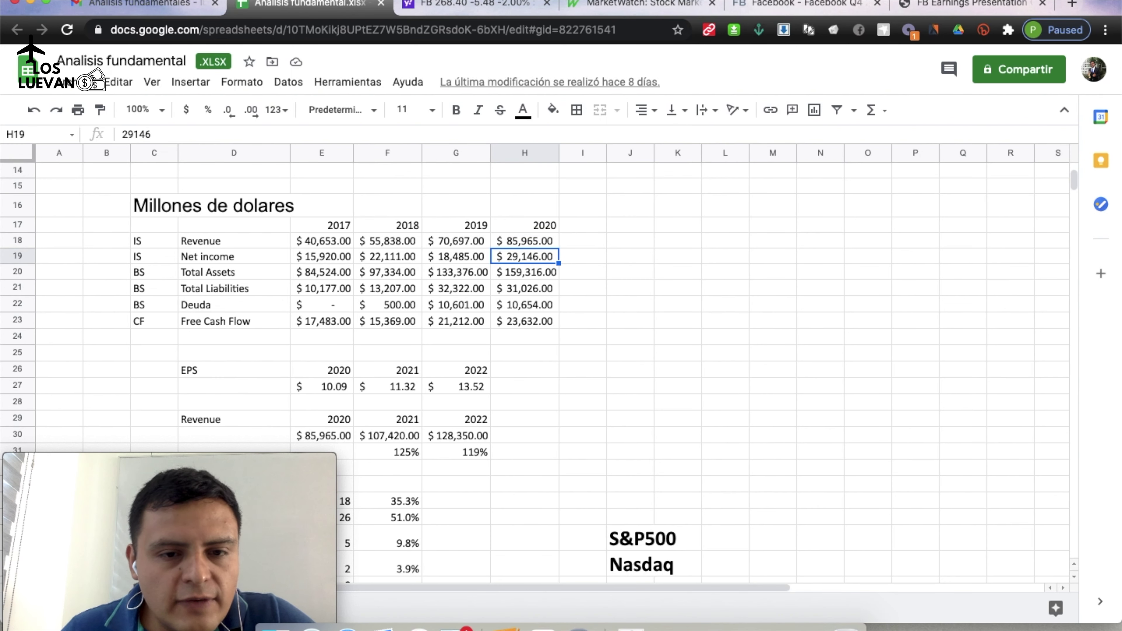
key("Left")
key("Left")
key("Left")
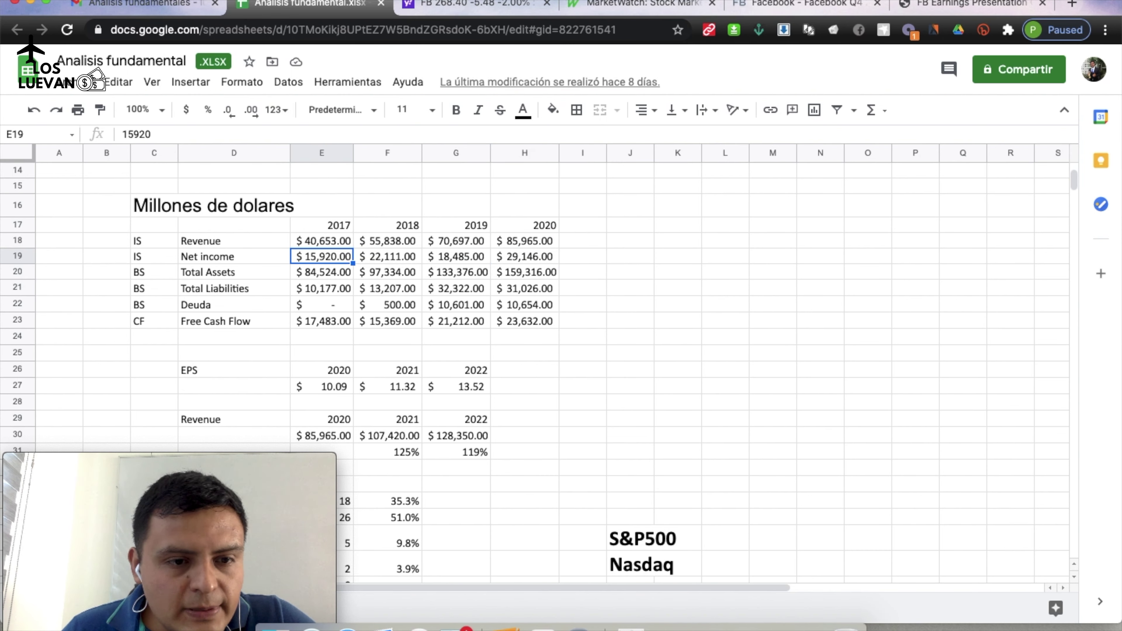
key("Left")
key("Right")
key("Left")
key("Left")
key("Right")
key("Right")
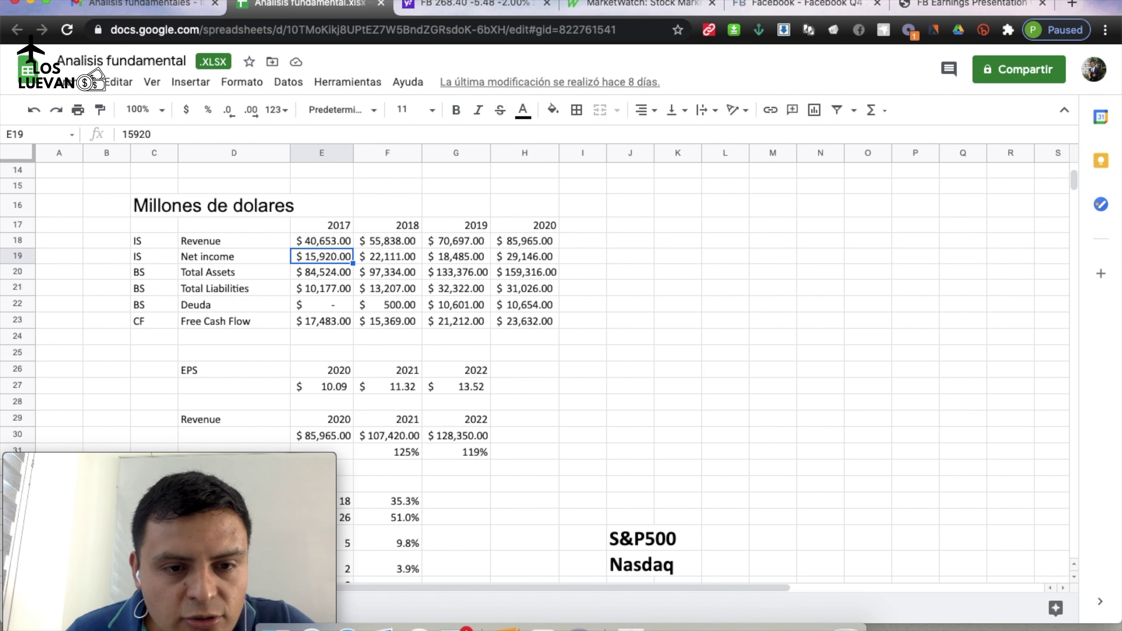
key("Right")
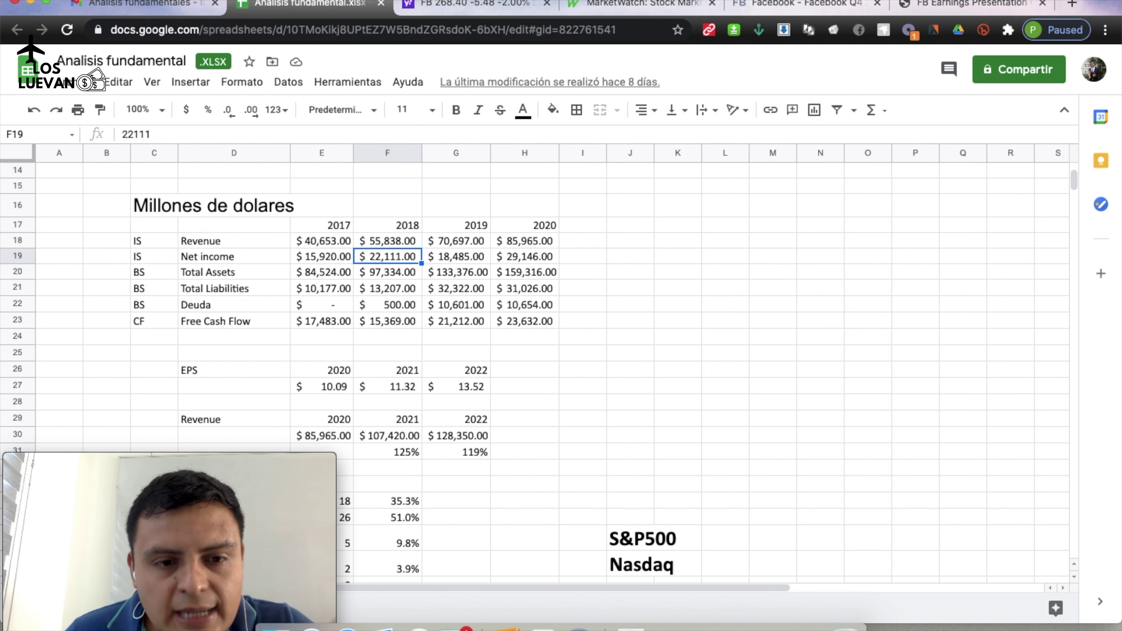
key("Right")
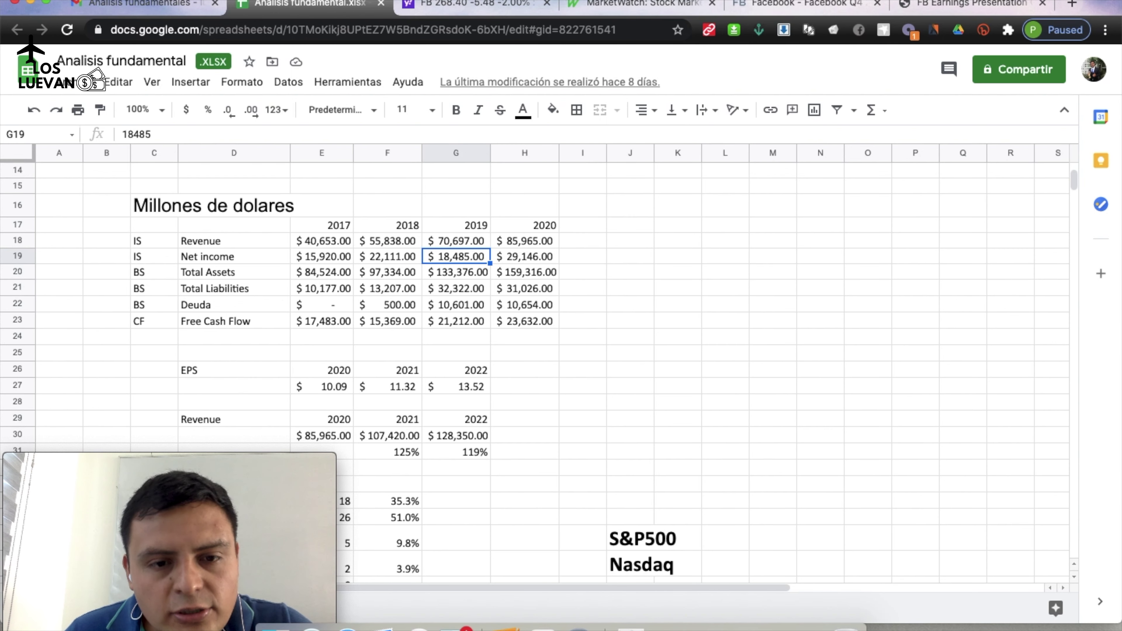
key("Right")
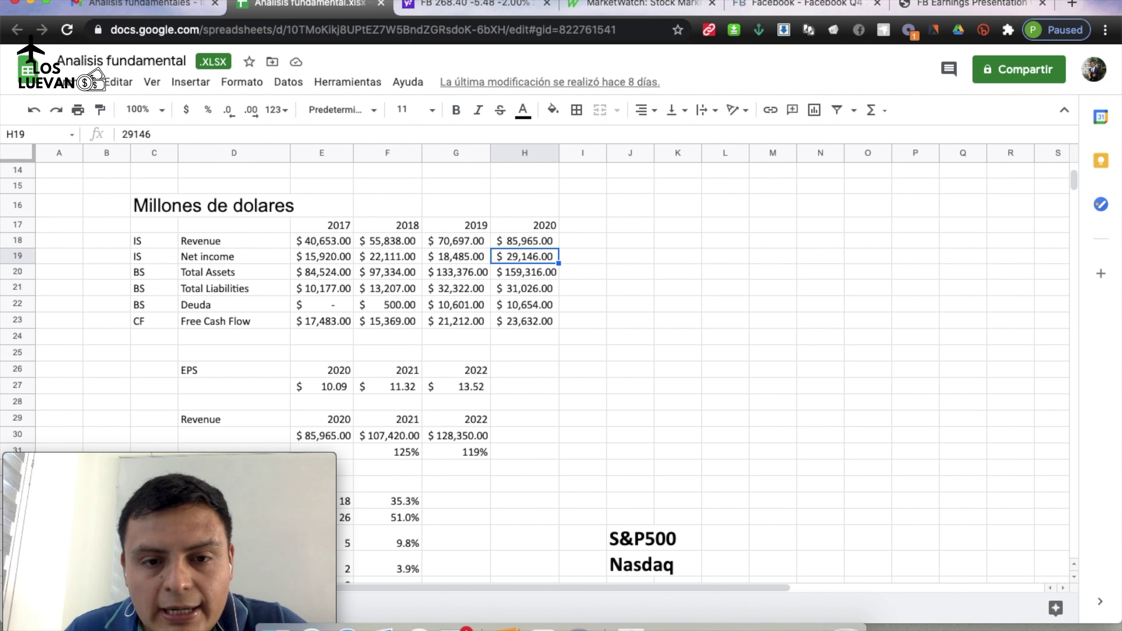
Calculate the 2020 net margin percentage in cell I19 with =H19/H18*100 and check the Net income and Revenue cells it uses.
key("Right")
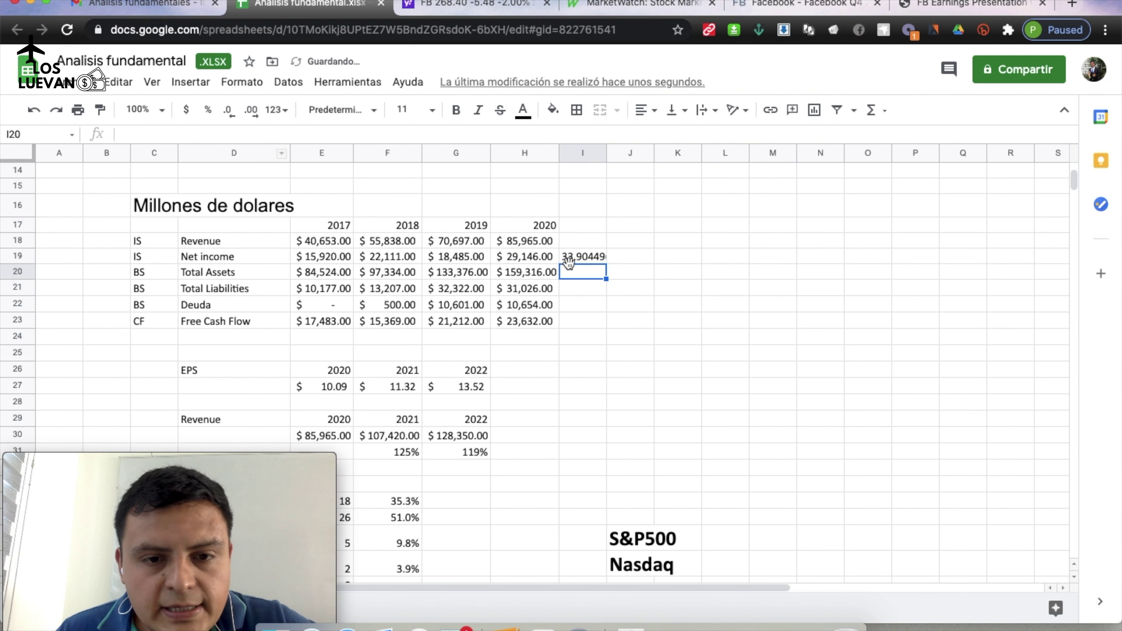
left_click(525, 258)
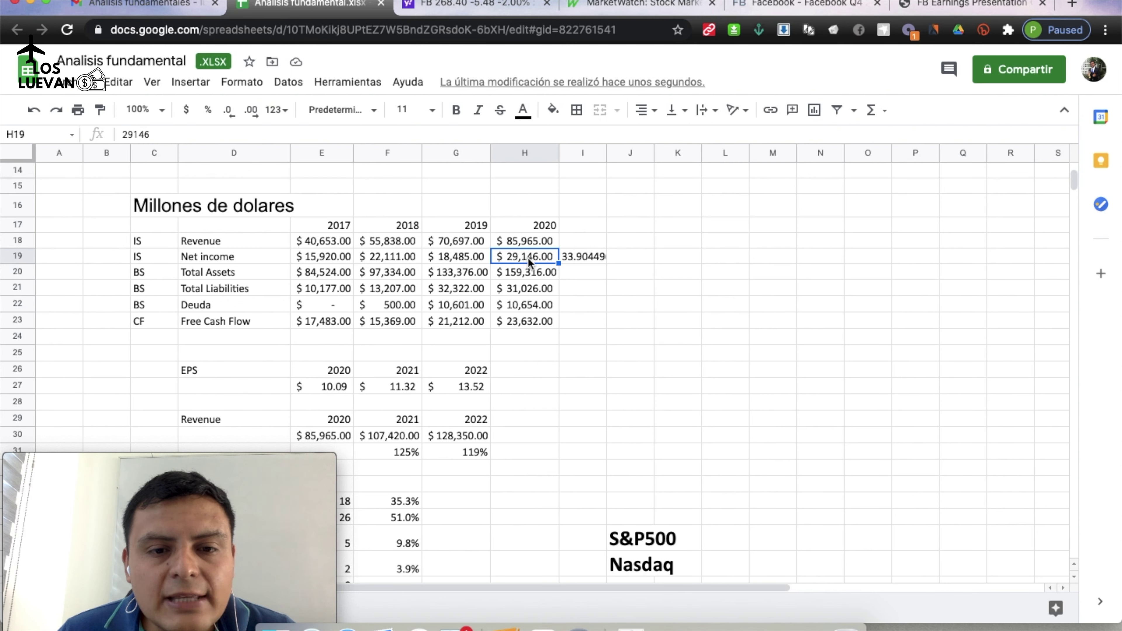
left_click(530, 244)
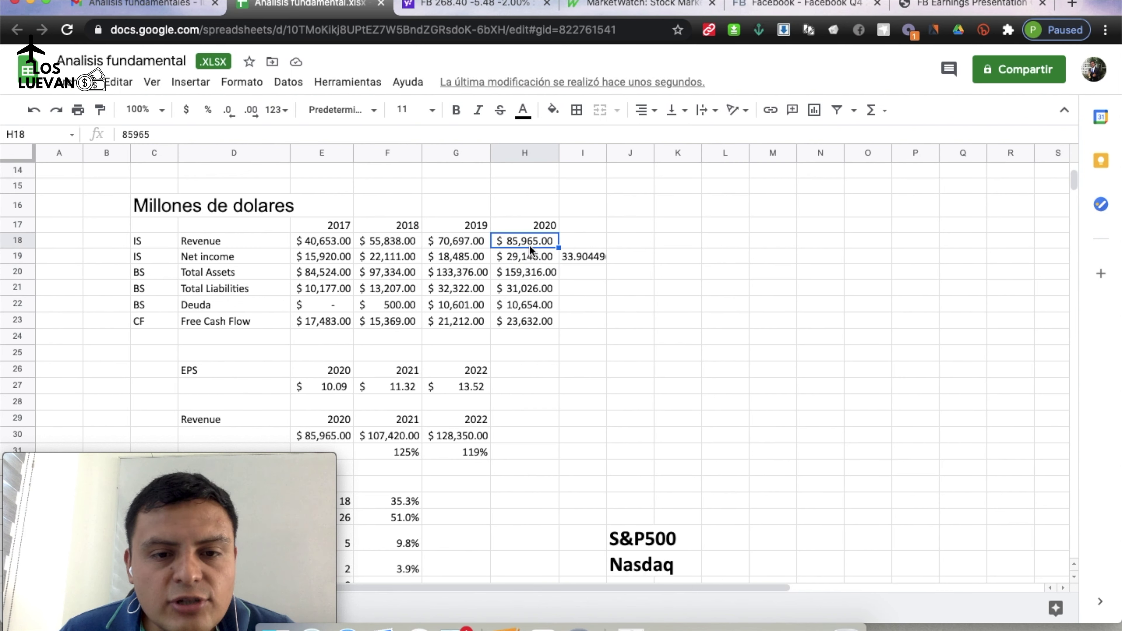
left_click(592, 258)
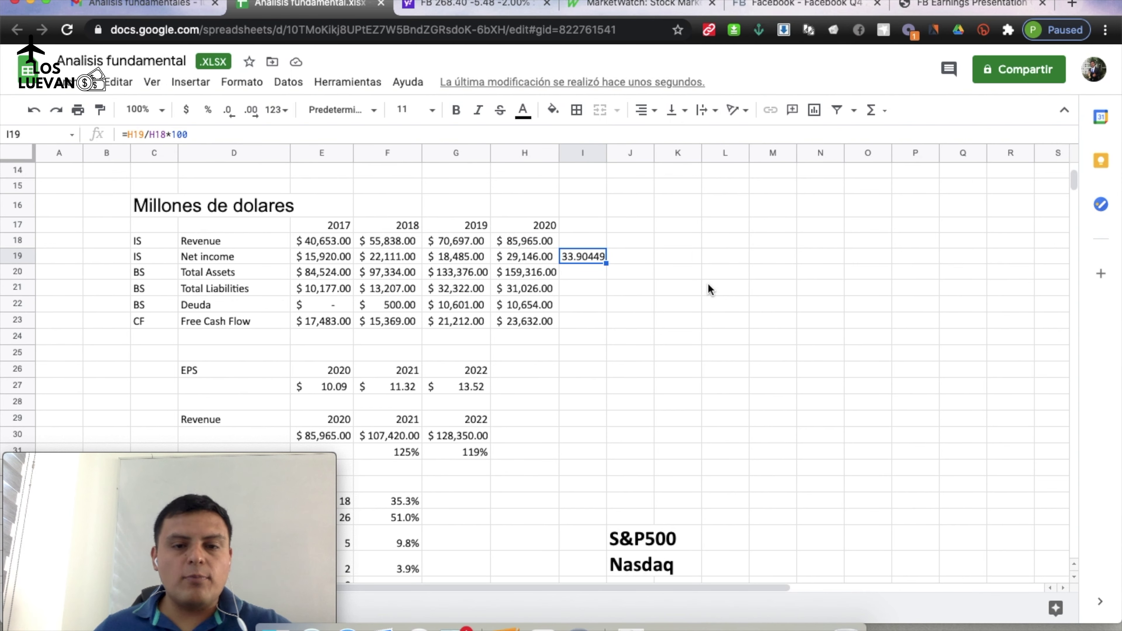
Clear the net margin calculation from cell I19 and go to the 2017 Total Assets figure in row 20.
key("BackSpace")
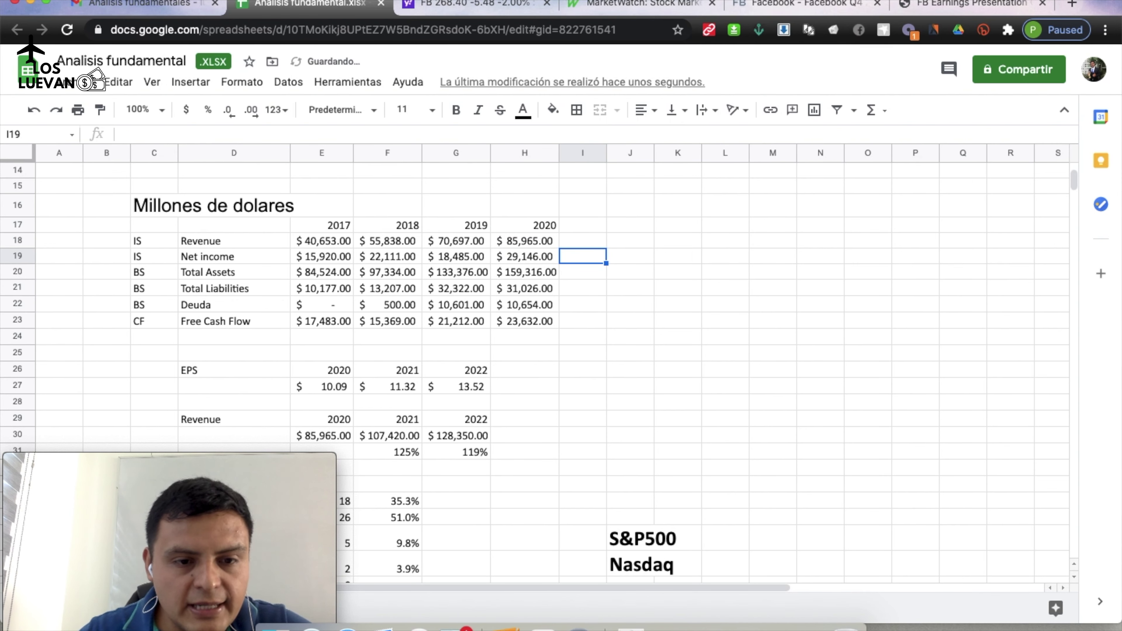
scroll(121, 219, "down", 2)
left_click(139, 218)
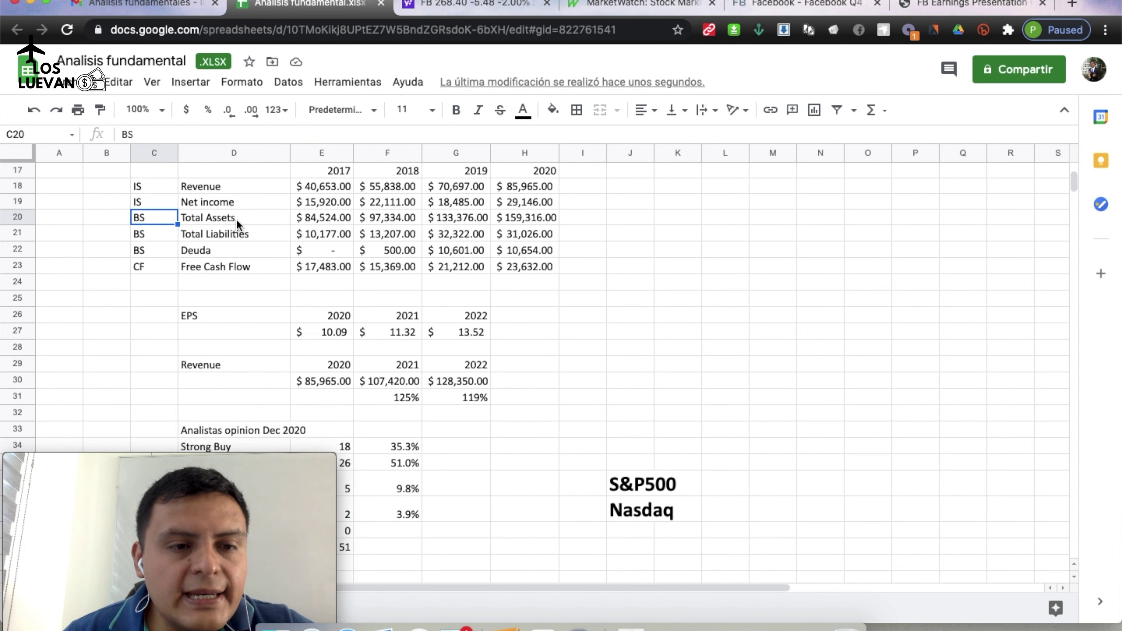
left_click(237, 224)
left_click(338, 219)
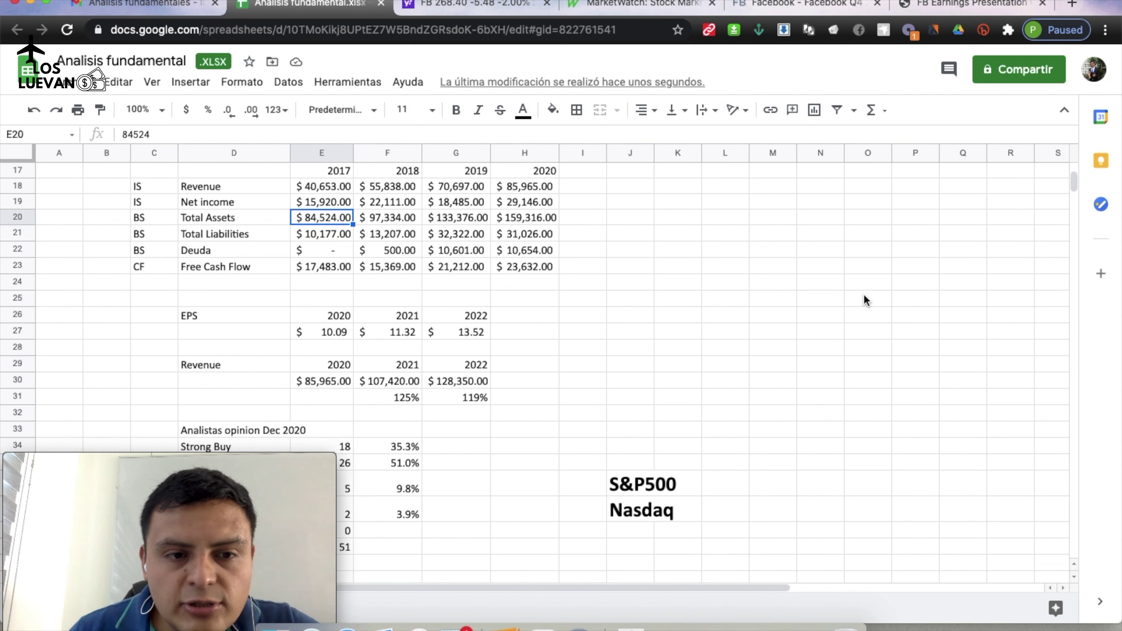
Compare the yearly Total Assets figures from 2017 to 2020 in row 20 of the "Millones de dolares" table.
key("Right")
key("Right")
key("Right")
key("Right")
key("Left")
key("Left")
key("Left")
key("Left")
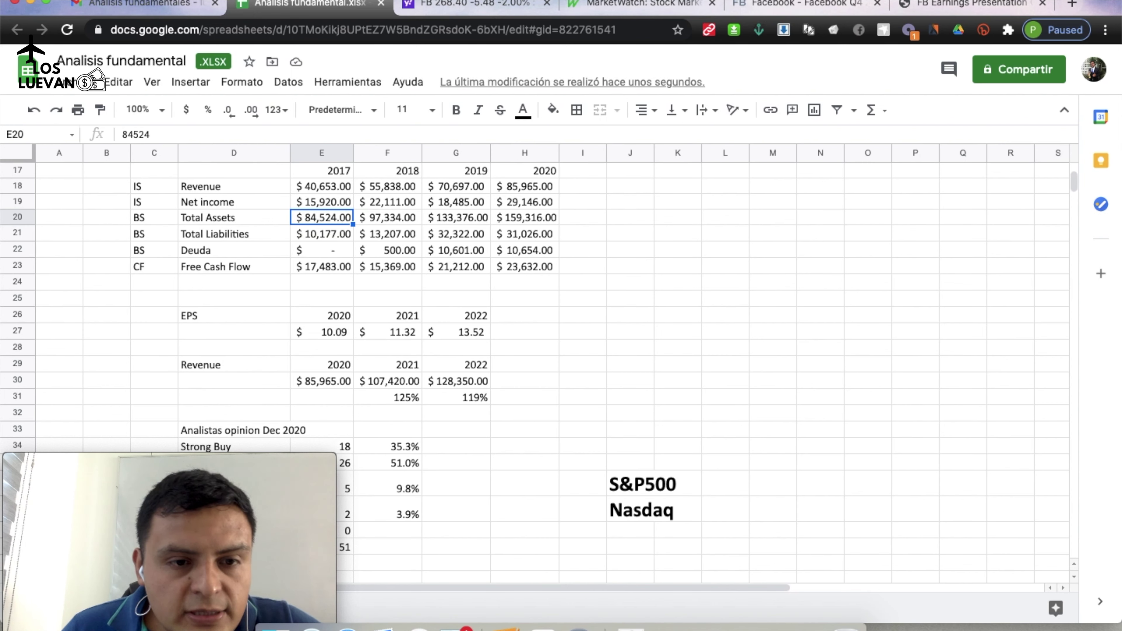
left_click(387, 217)
left_click(321, 217)
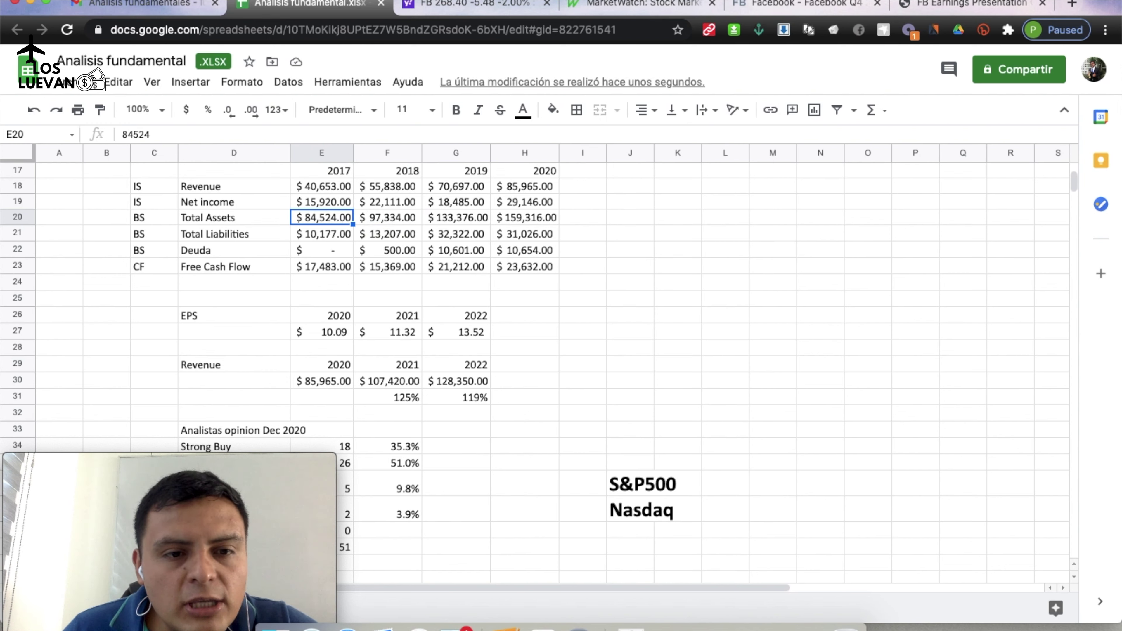
left_click(385, 218)
scroll(604, 282, "up", 1)
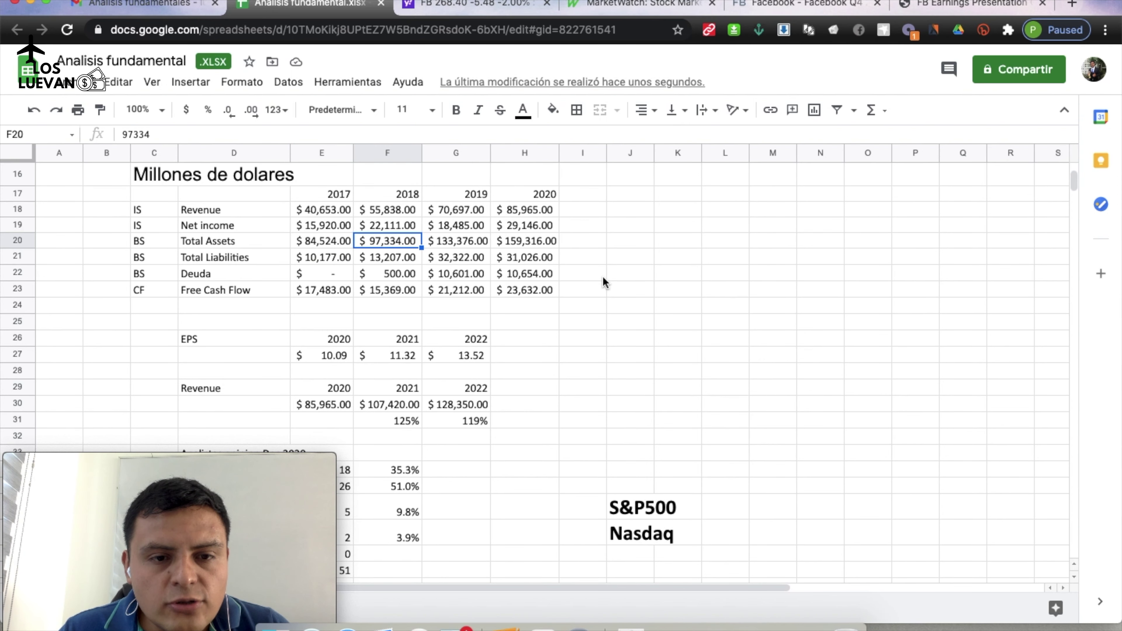
left_click(451, 244)
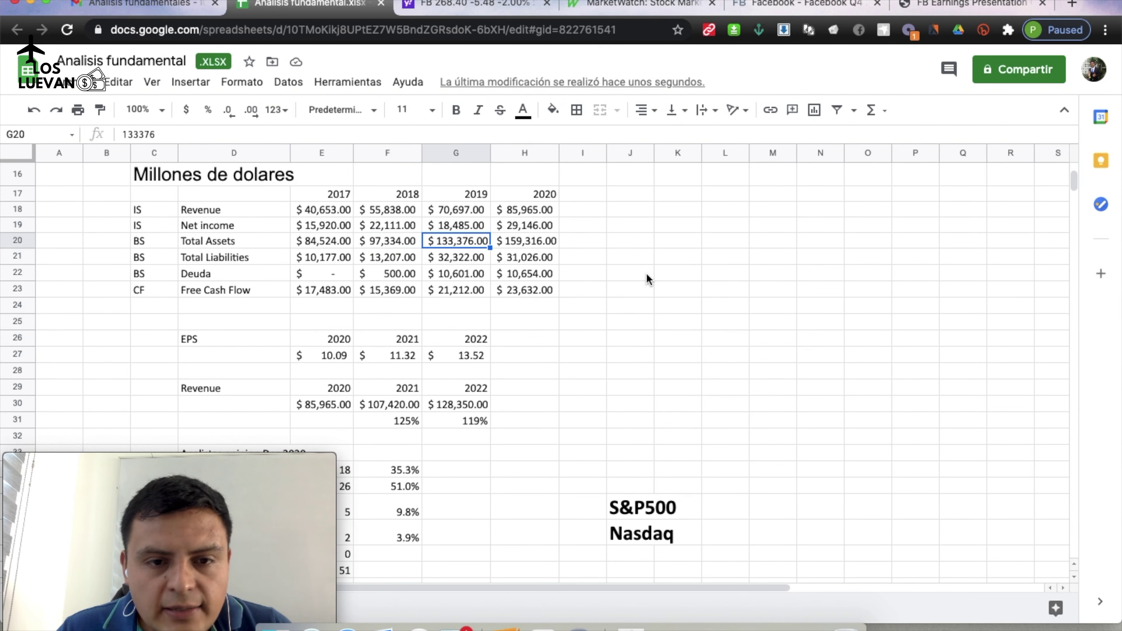
left_click(532, 245)
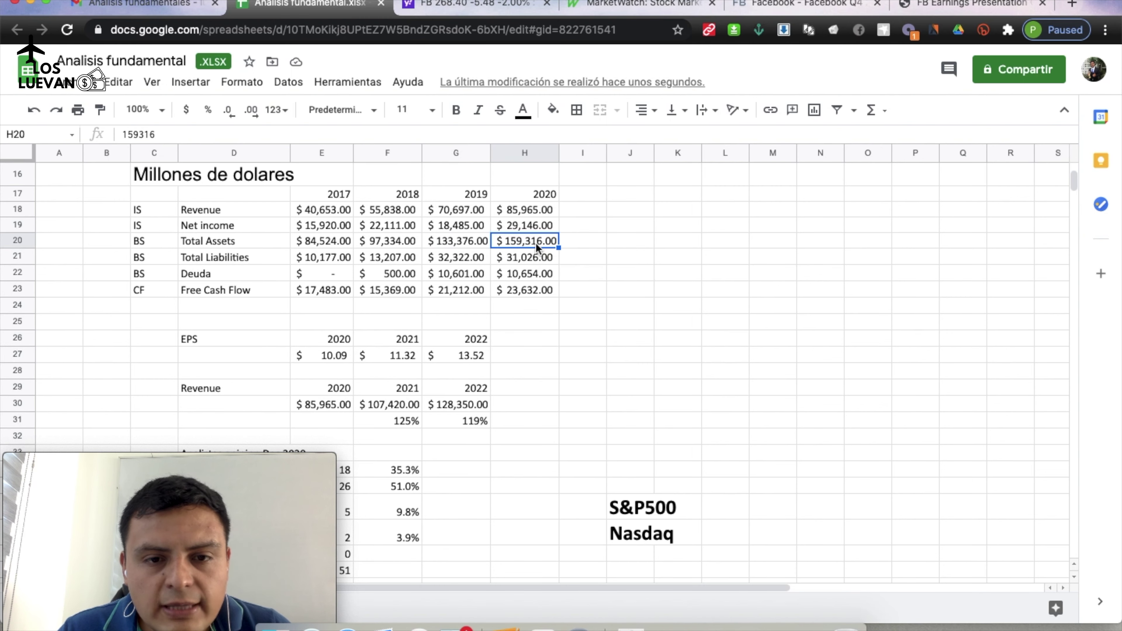
scroll(669, 287, "up", 1)
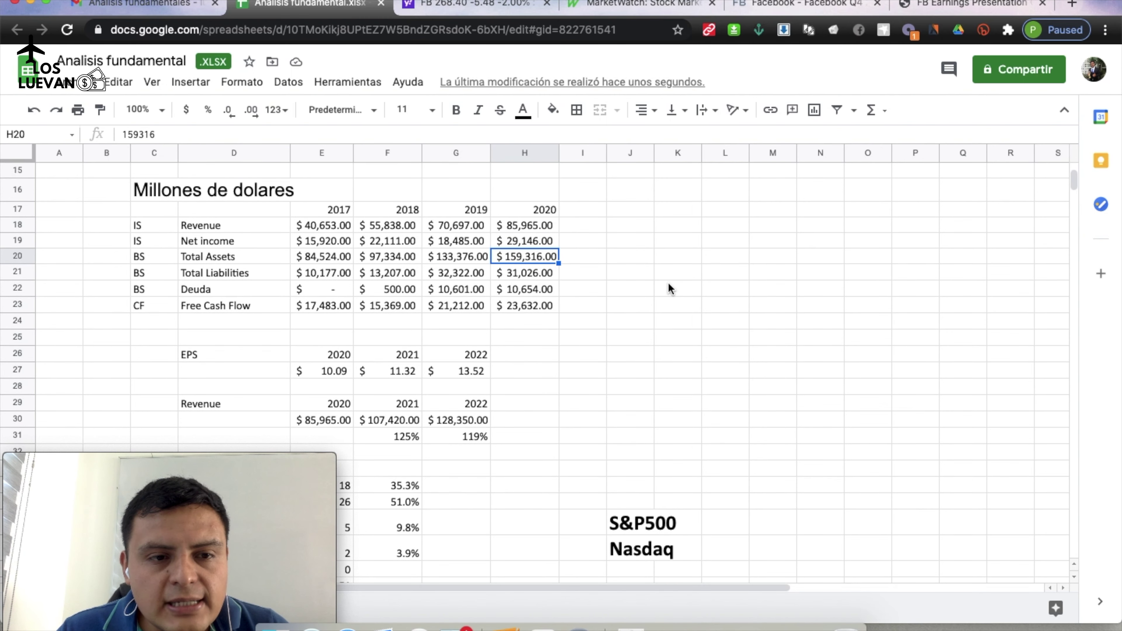
Examine the yearly Total Liabilities figures from 2017 to 2020 in row 21 of the table.
left_click(237, 270)
key("Right")
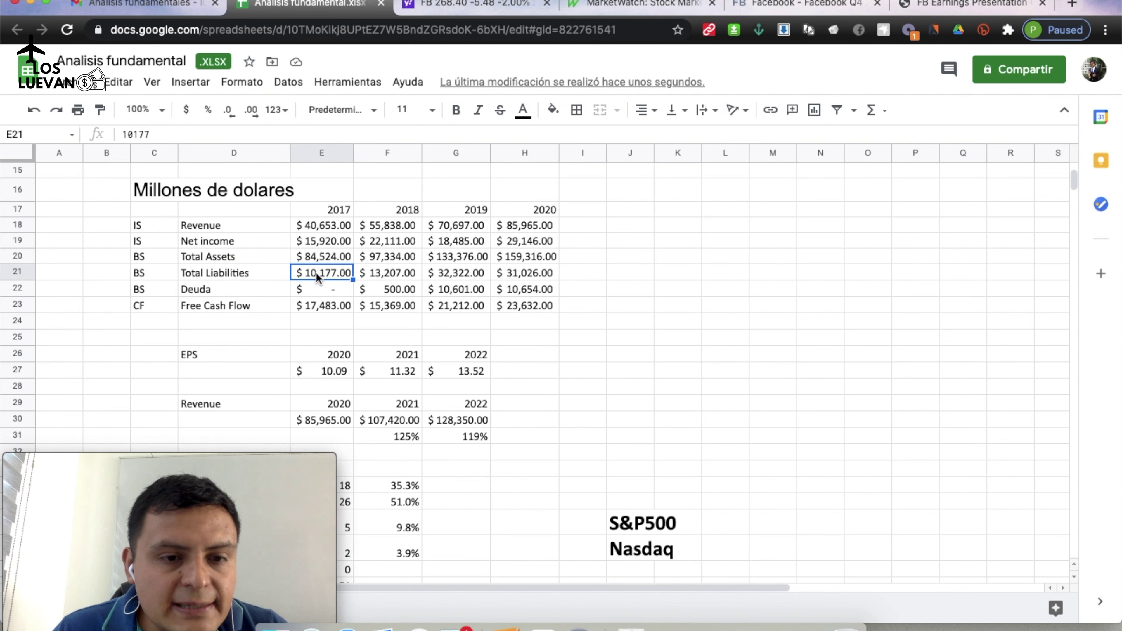
left_click(388, 270)
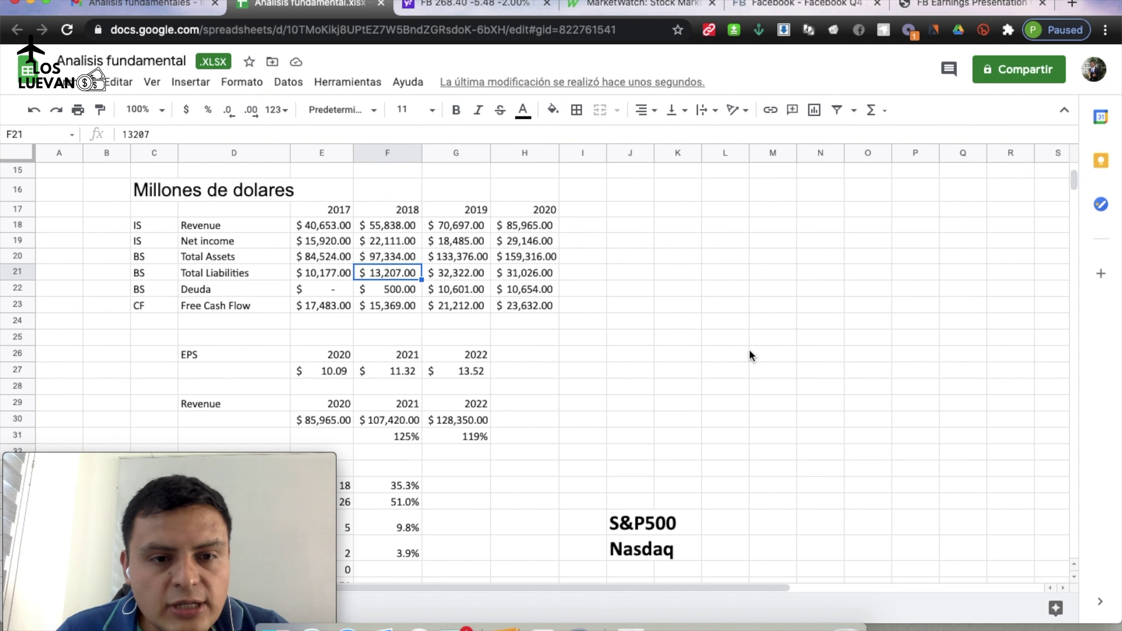
left_click(455, 272)
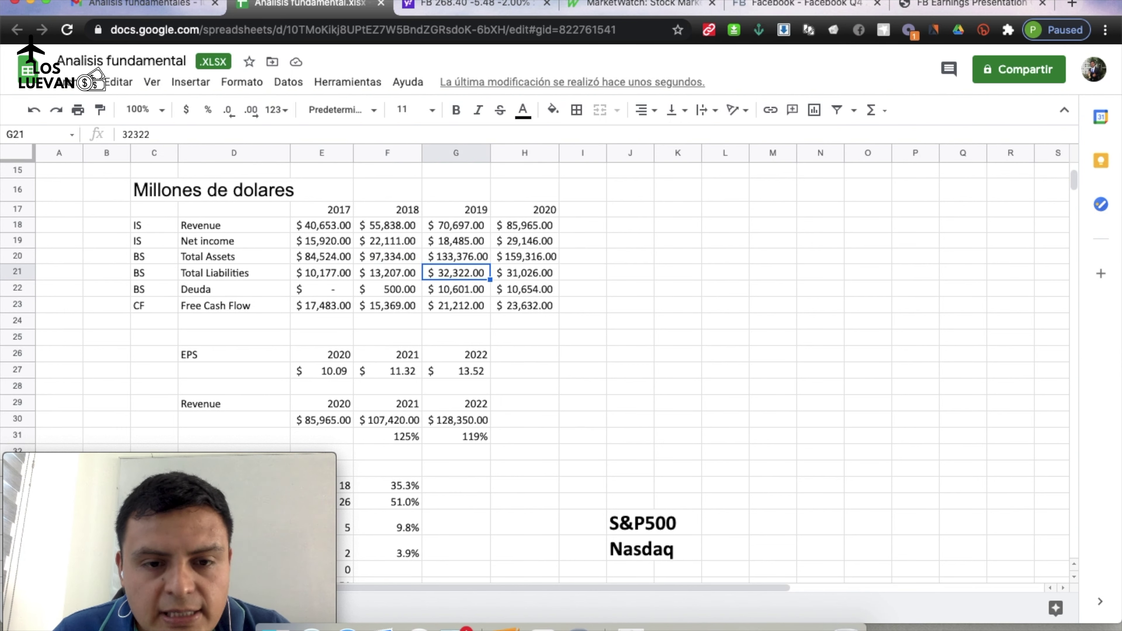
left_click(525, 273)
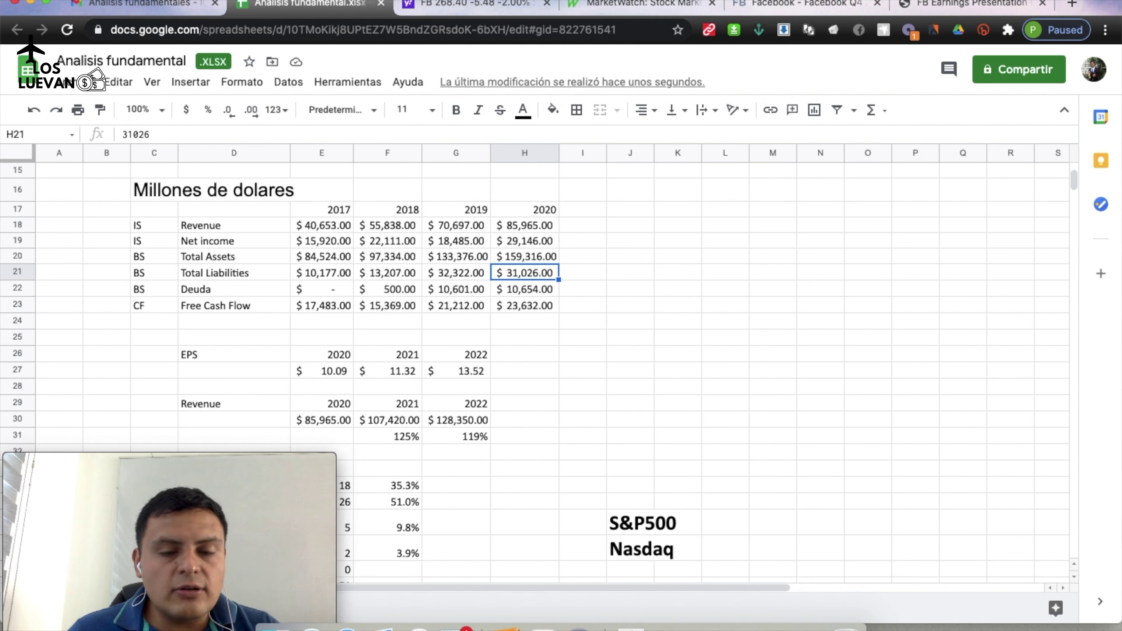
Review the yearly debt figures from 2017 to 2020 in the Deuda line, row 22.
key("Down")
key("Left")
key("Left")
key("Left")
key("Left")
key("Left")
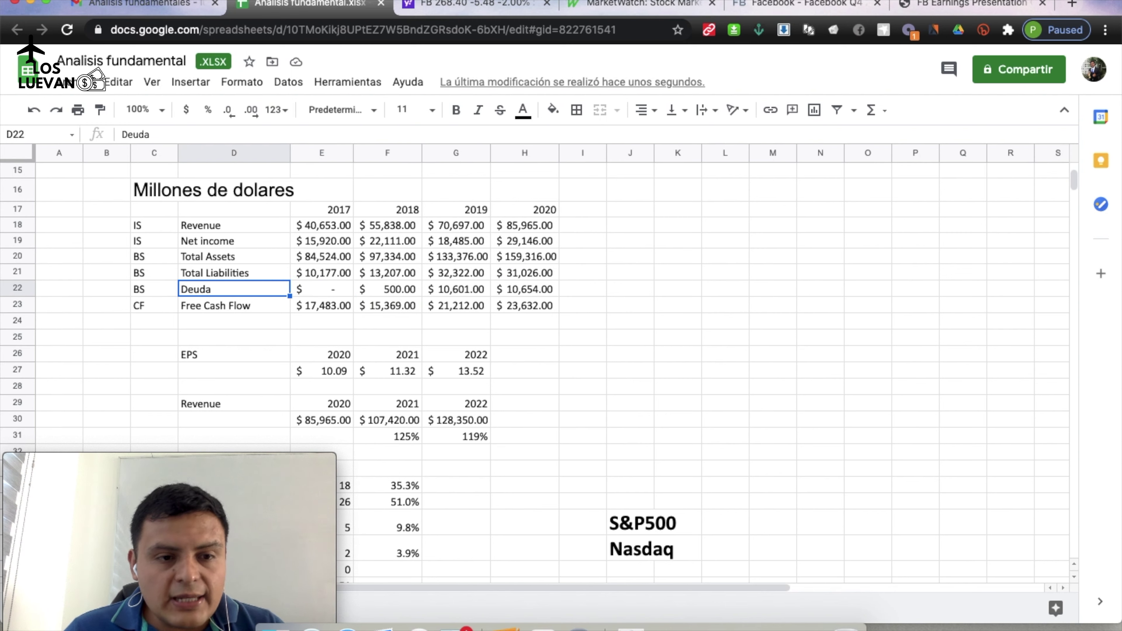
key("Right")
key("Right")
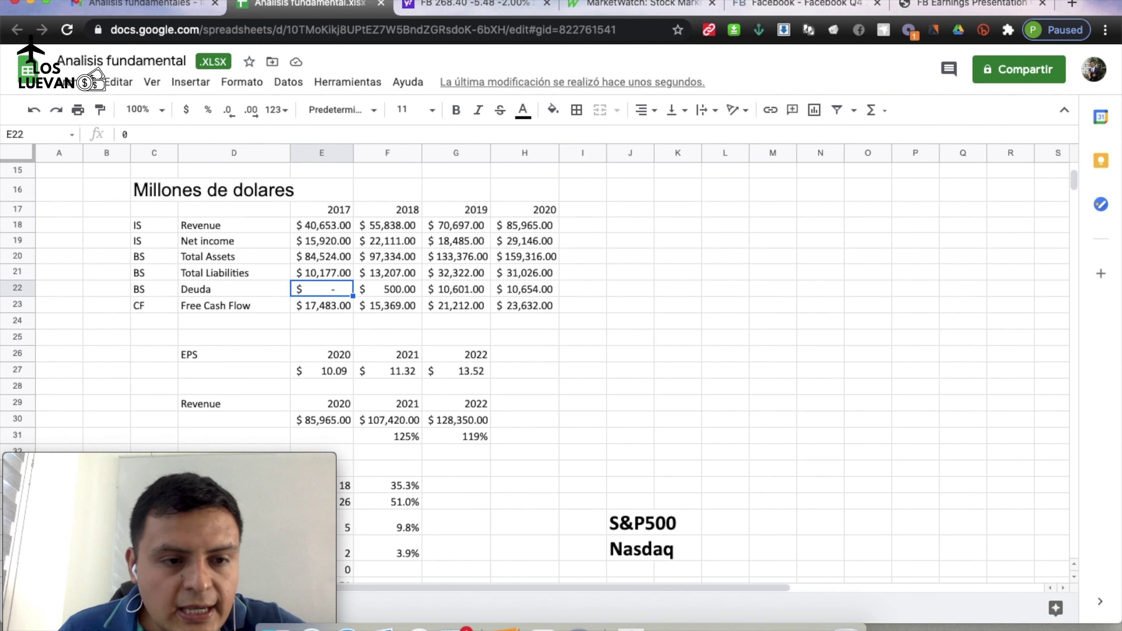
key("Right")
key("Right")
key("Left")
key("Left")
key("Right")
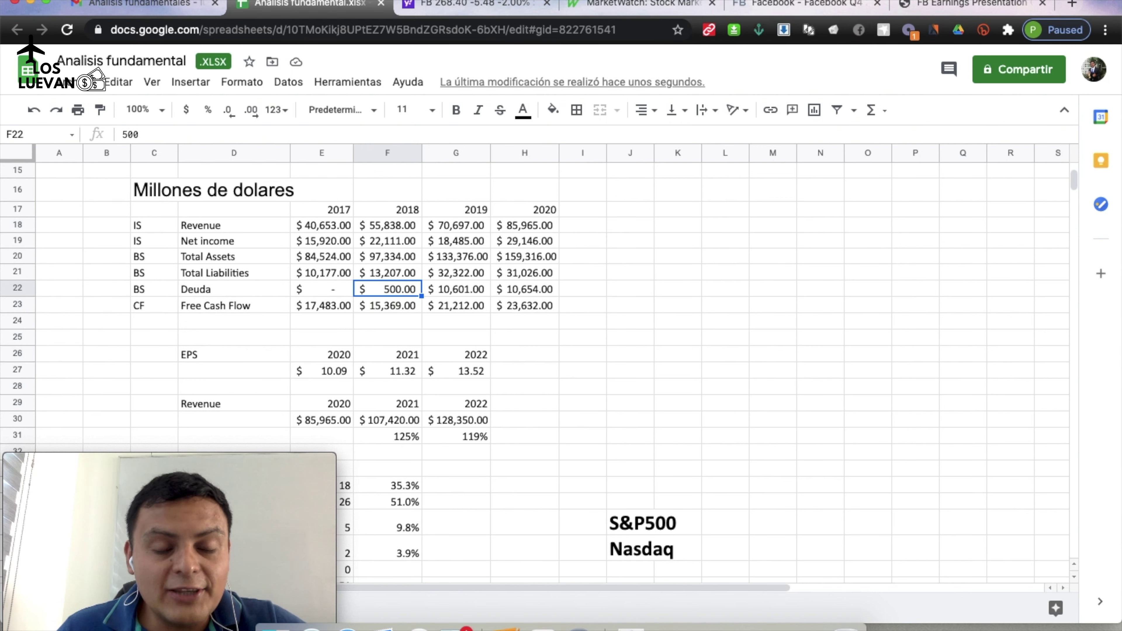
key("Right")
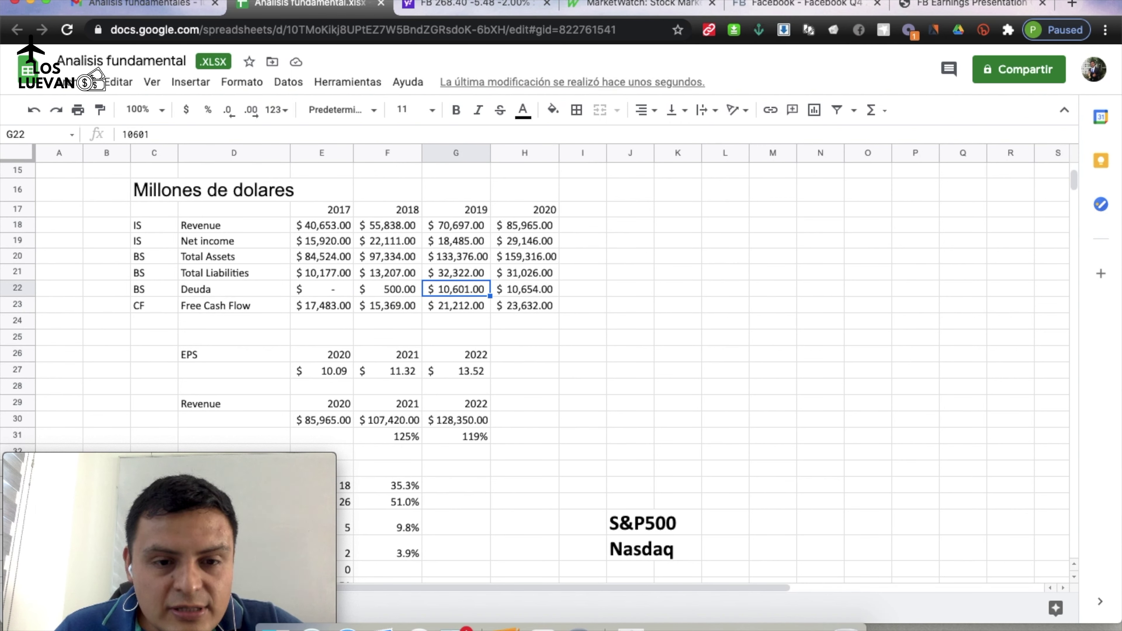
key("Right")
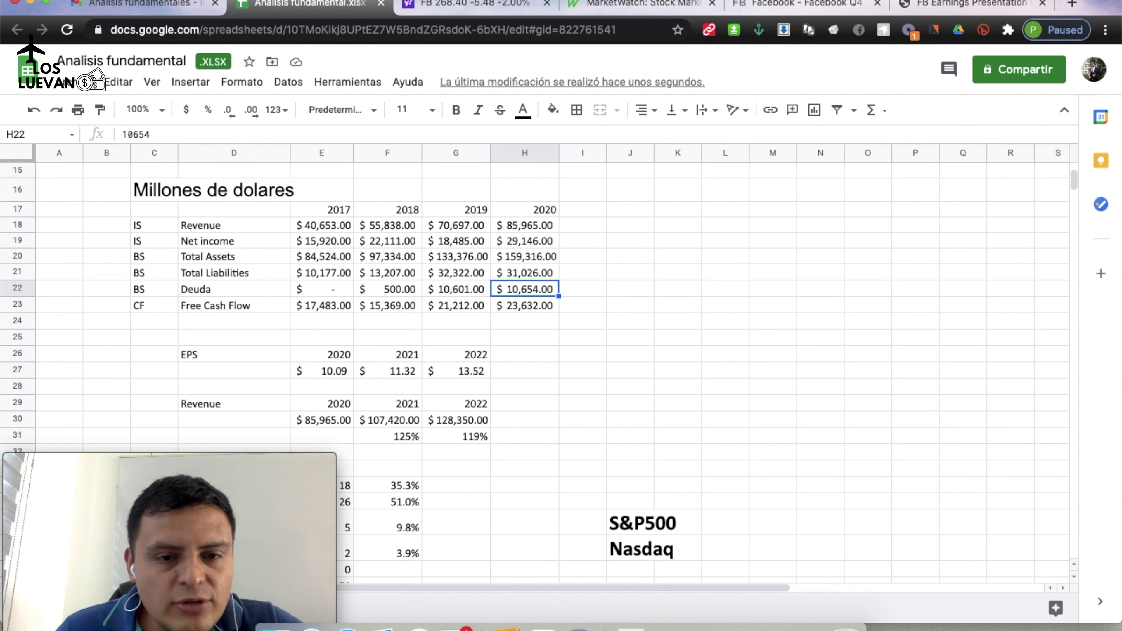
Compare the 2020 debt in column H with the Total Liabilities, Total Assets and Net income of the same year.
left_click(524, 272)
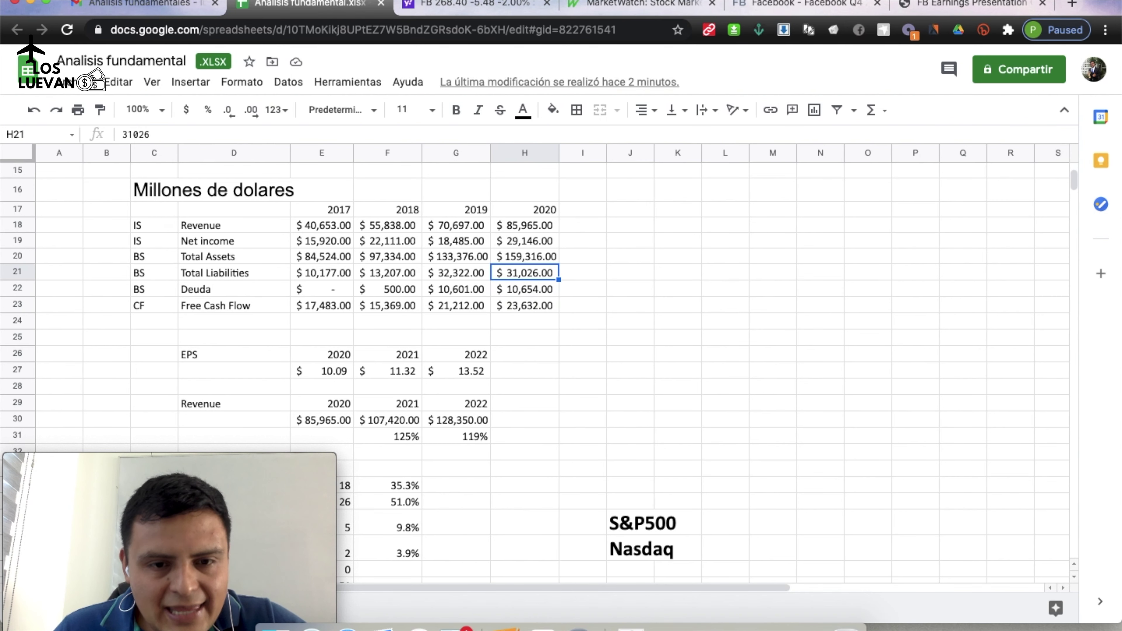
key("Down")
key("Up")
key("Up")
key("Up")
key("Down")
key("Down")
key("Down")
key("Down")
Check the Free Cash Flow line in row 23 and its CF statement label in column C.
key("Left")
key("Left")
key("Left")
key("Left")
key("Left")
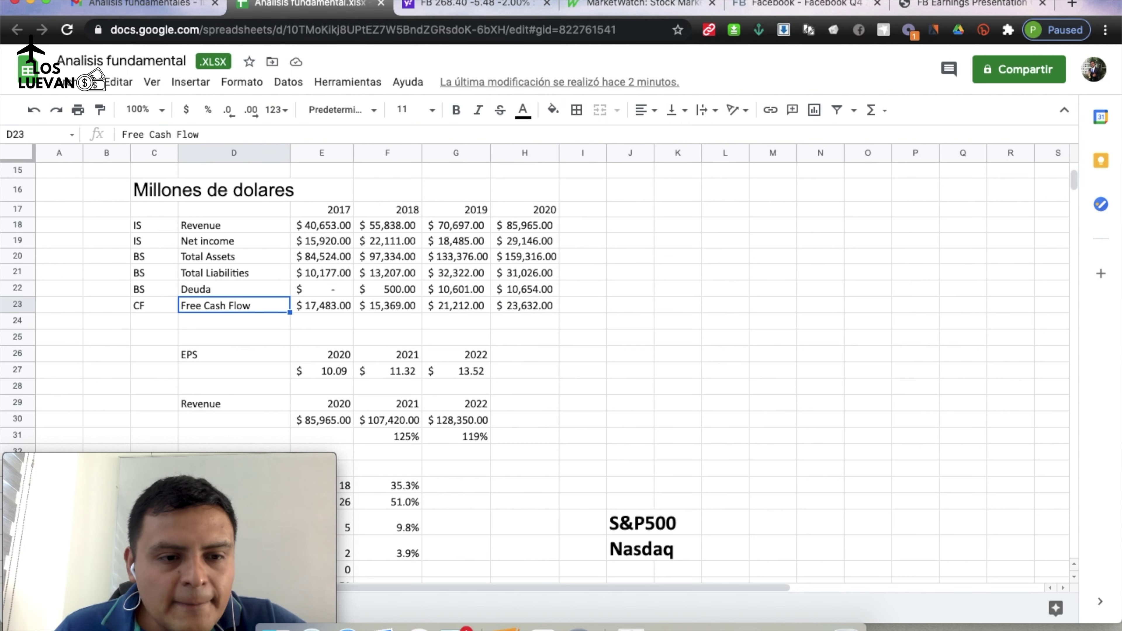
key("Right")
key("Left")
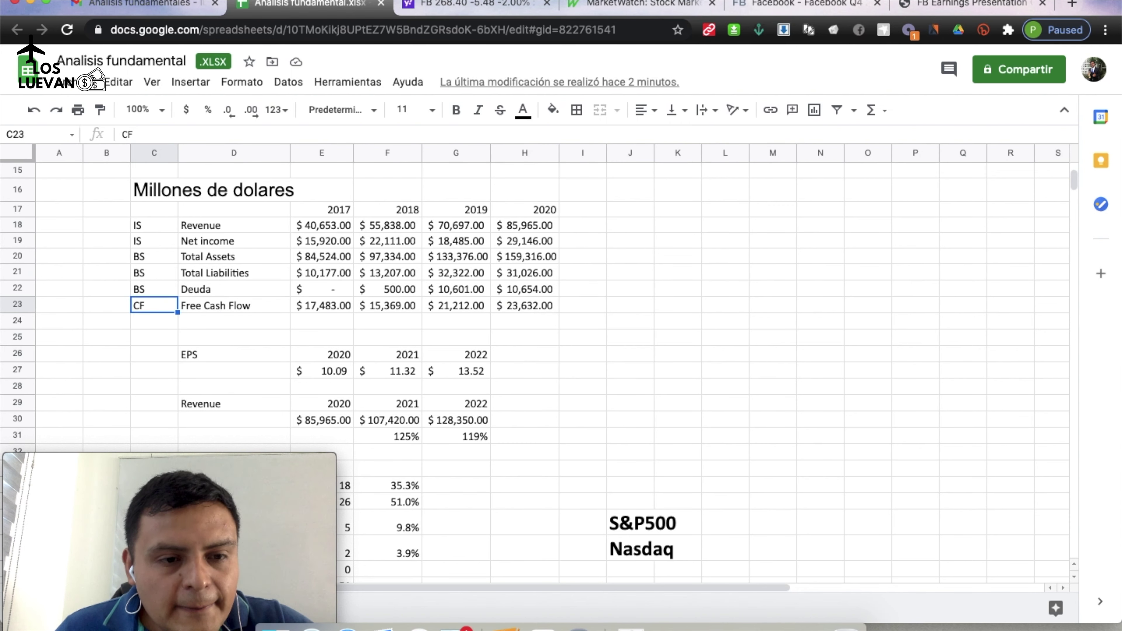
key("Right")
key("Right")
key("Left")
key("Right")
key("Left")
Compare the yearly Free Cash Flow figures from 2017 to 2020 in row 23.
key("Right")
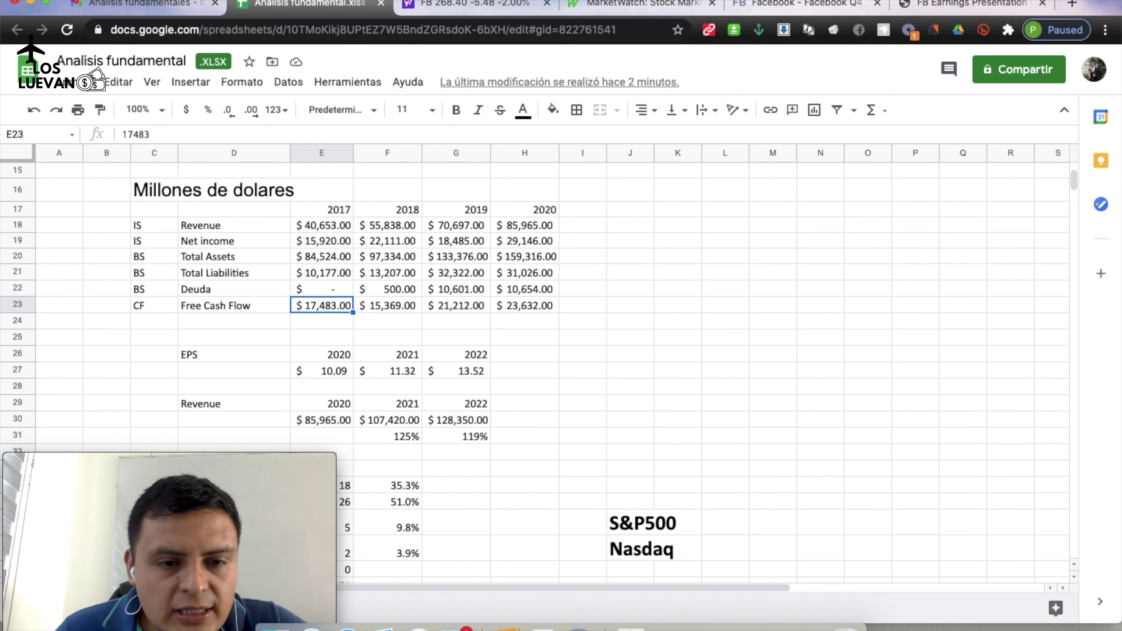
key("Right")
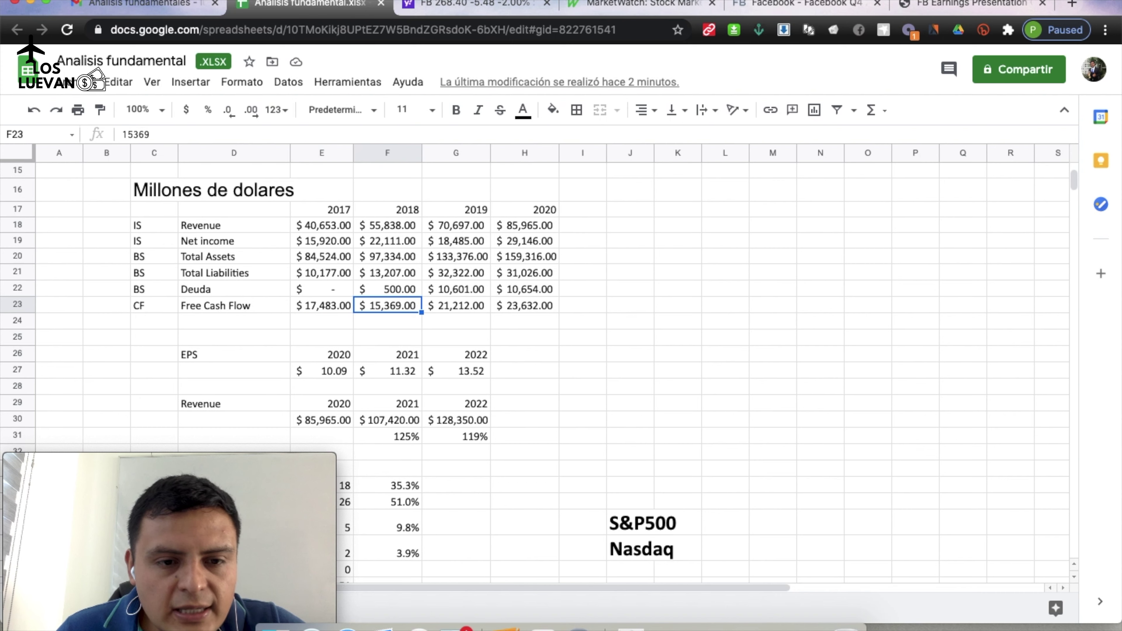
key("Right")
key("Right")
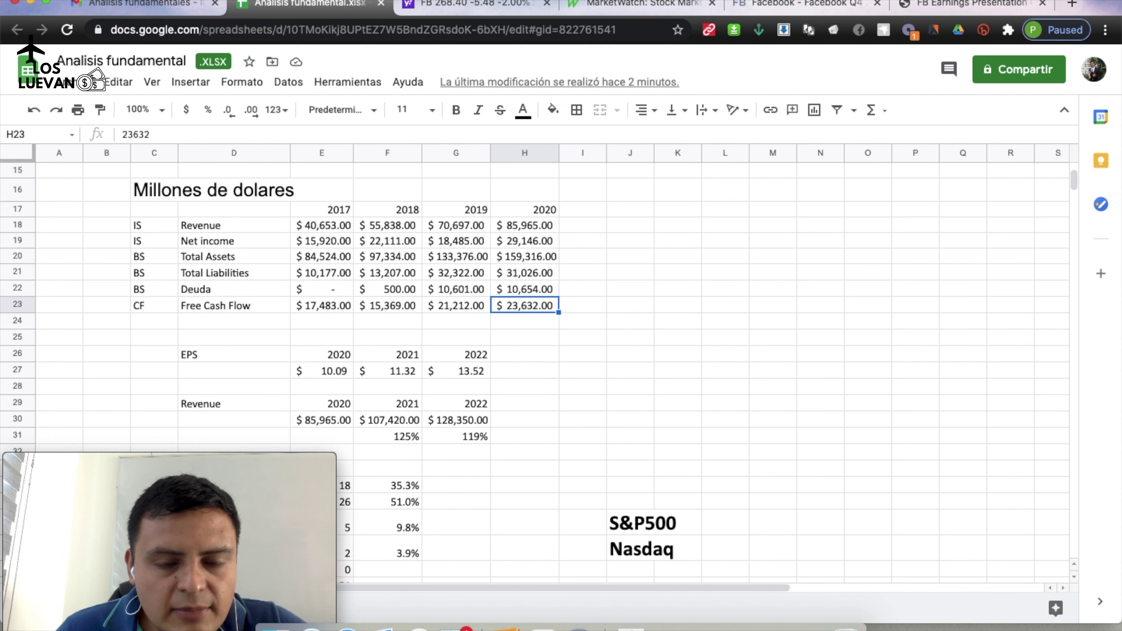
key("Right")
key("Left")
key("Left")
key("Left")
key("Left")
key("Right")
key("Right")
key("Right")
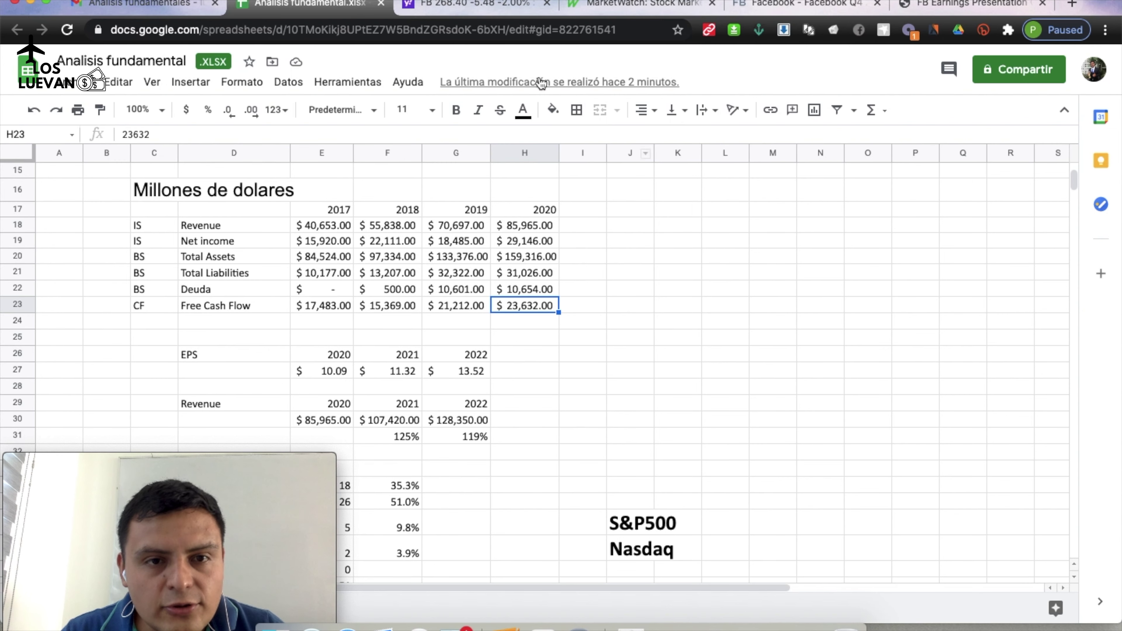
Switch to the Yahoo Finance quote page for Facebook, Inc. (FB) and open its Financials with the Income Statement.
left_click(485, 4)
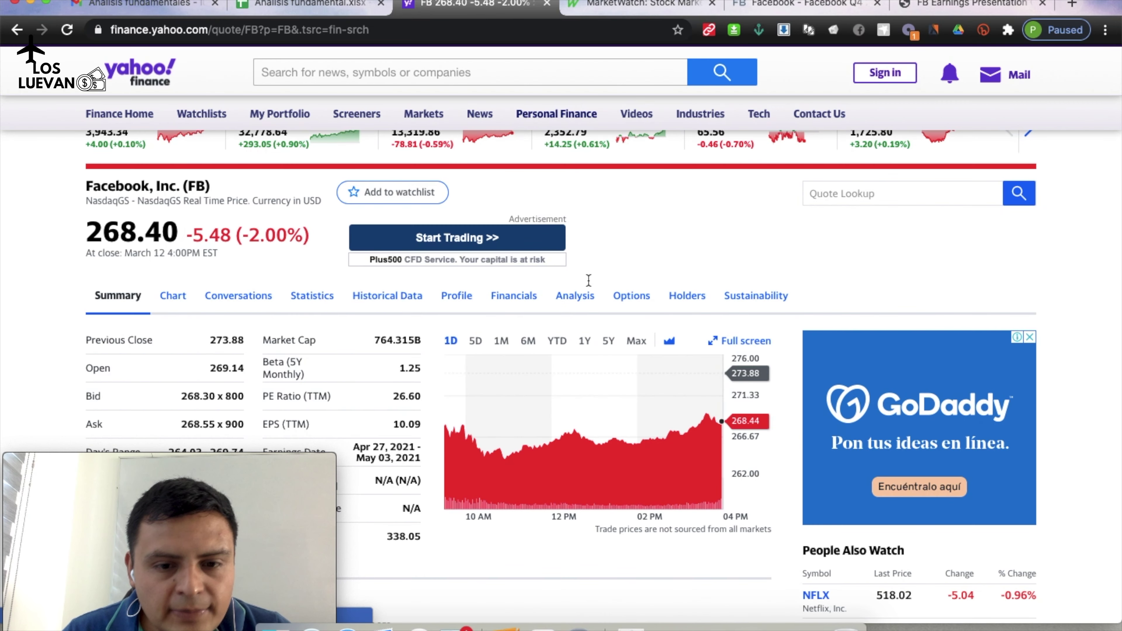
scroll(588, 281, "down", 2)
left_click(312, 220)
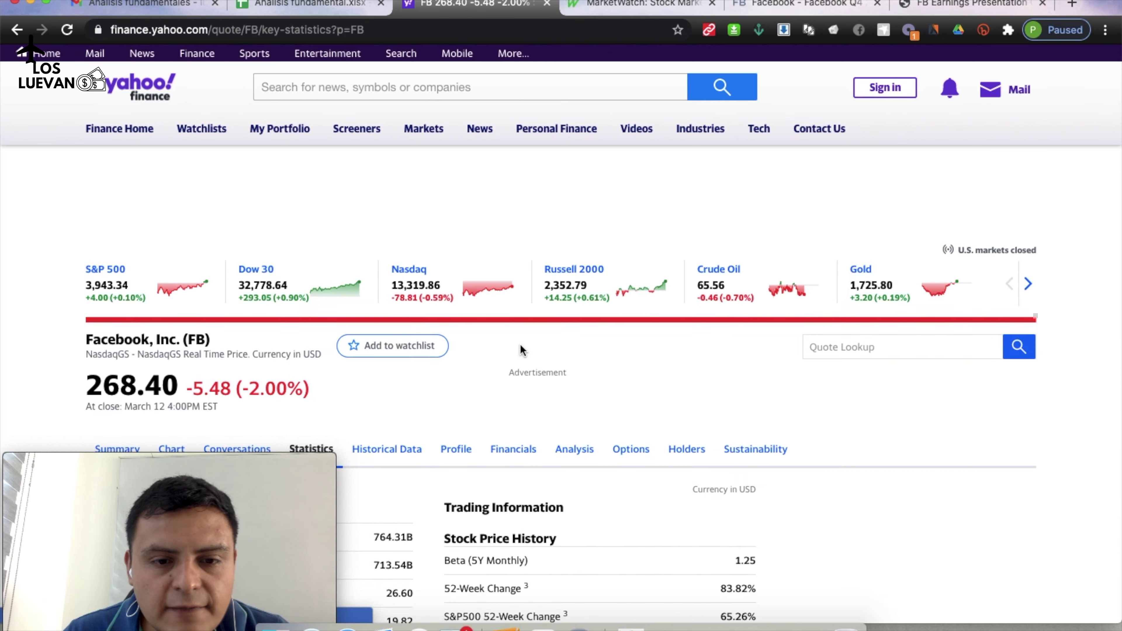
scroll(513, 460, "down", 2)
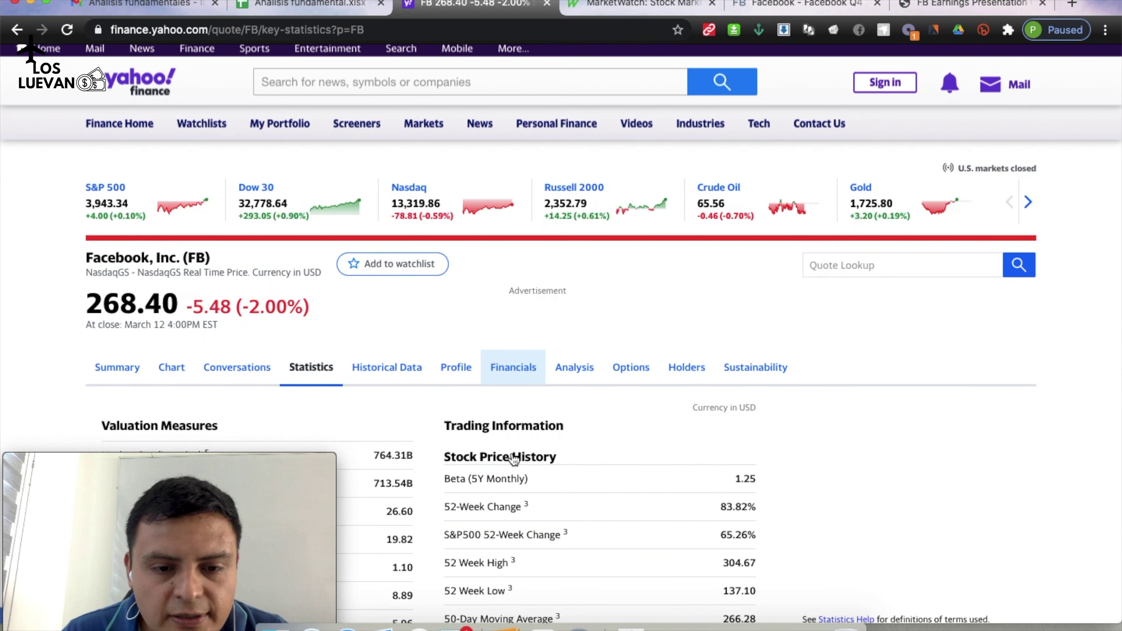
left_click(503, 291)
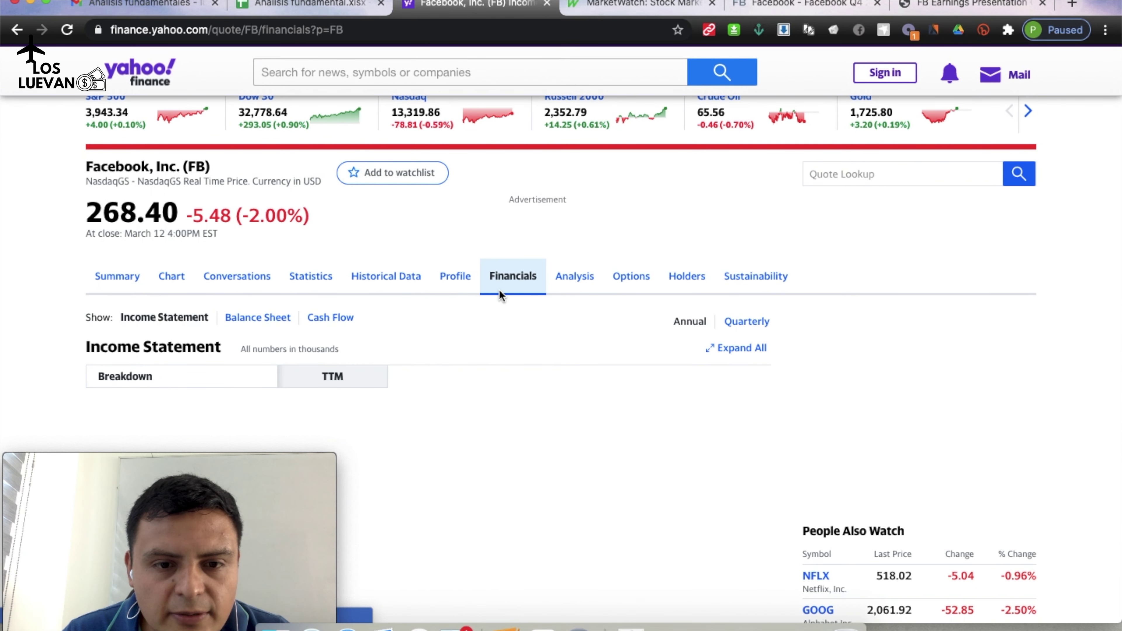
Examine the annual Income Statement lines for 2017 to 2020, from Total Revenue and Cost of Revenue to net income.
scroll(628, 389, "down", 2)
scroll(627, 389, "down", 2)
scroll(627, 389, "down", 1)
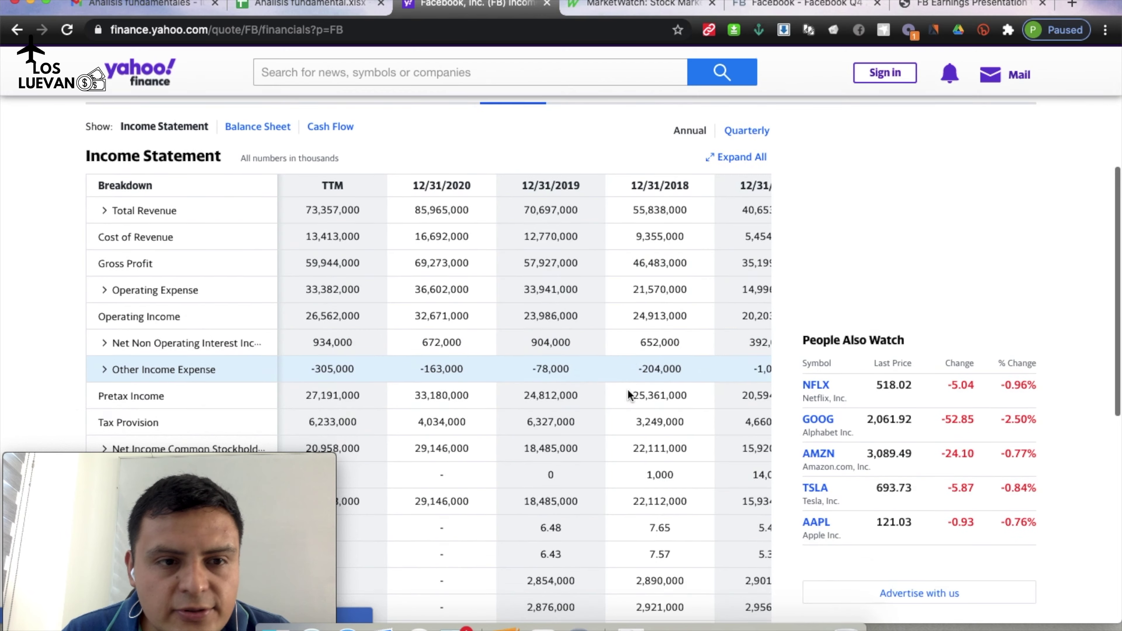
scroll(627, 388, "down", 5)
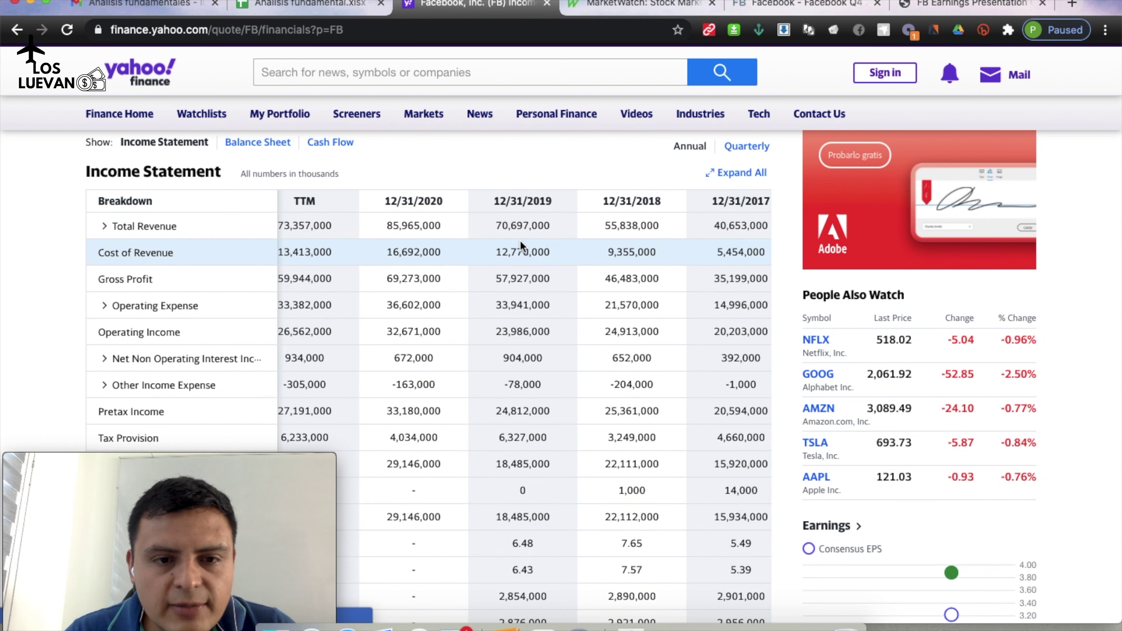
scroll(536, 236, "right", 2)
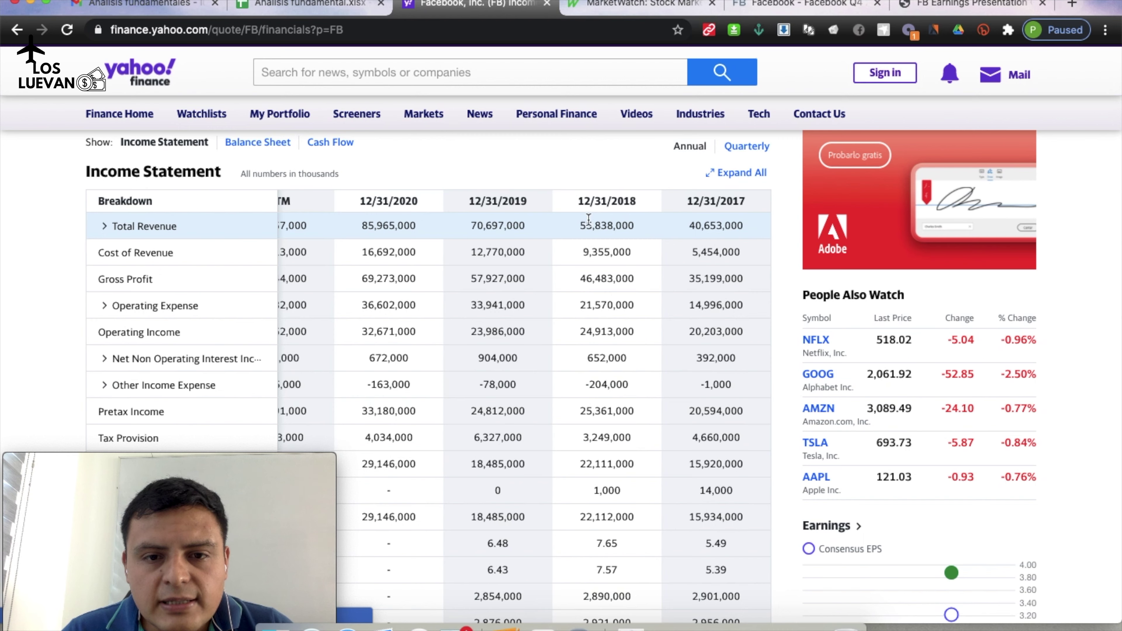
scroll(505, 223, "left", 2)
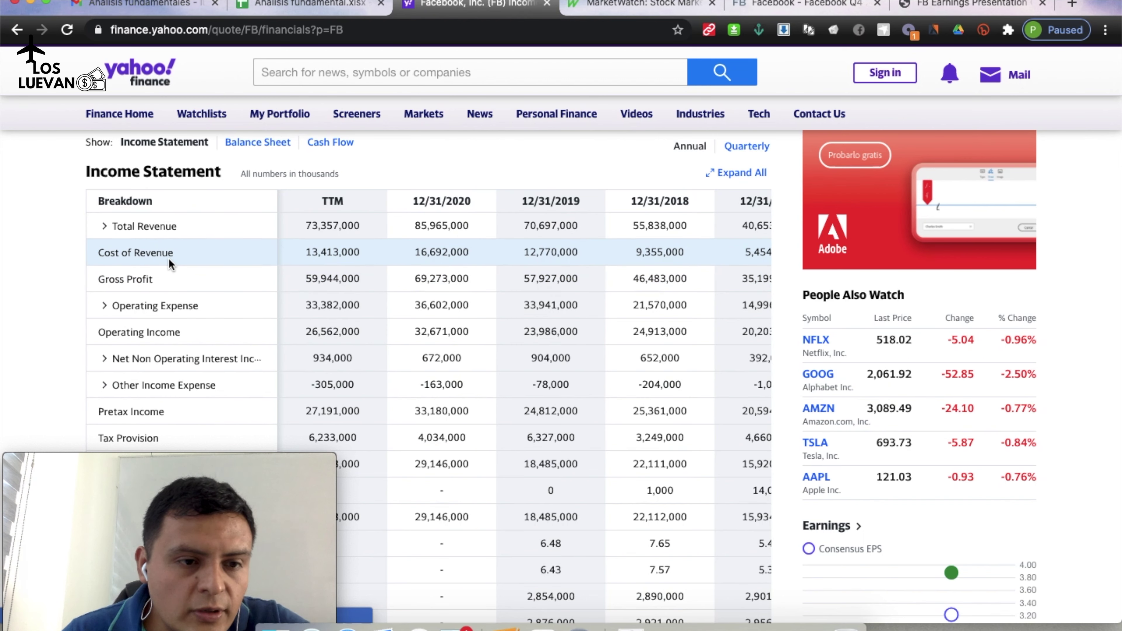
scroll(168, 258, "down", 2)
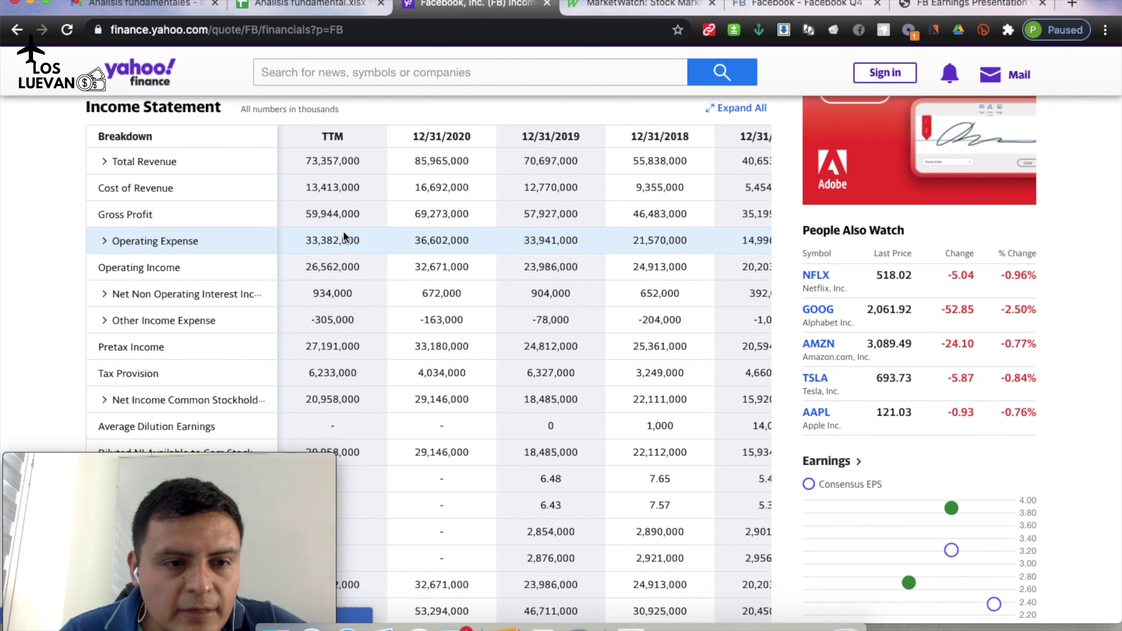
scroll(299, 224, "down", 2)
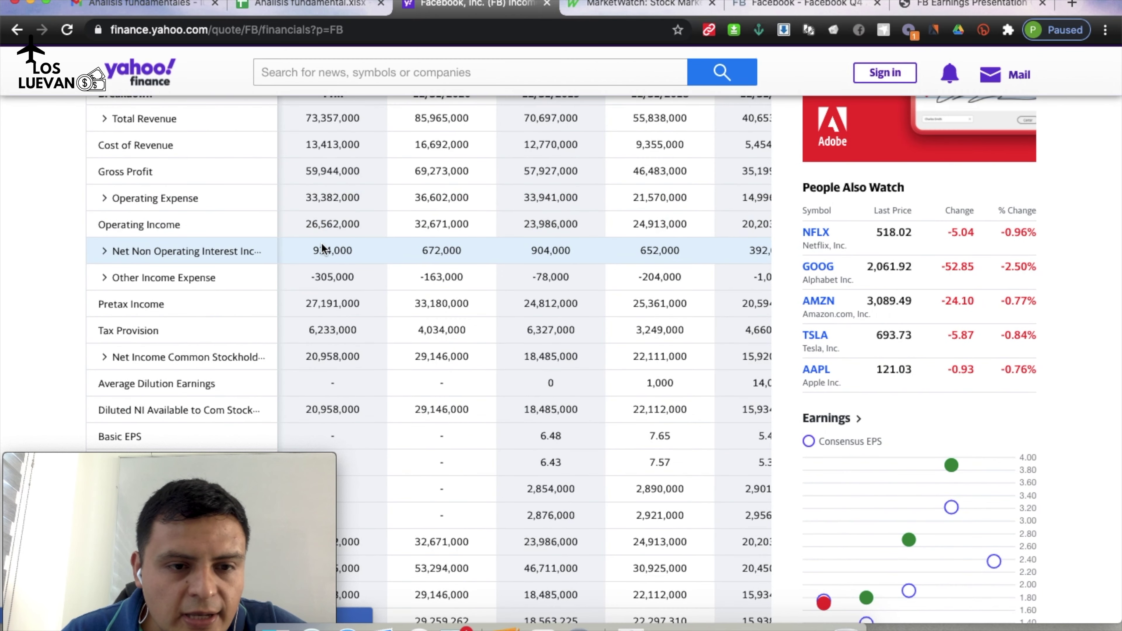
Review the remaining Income Statement lines down to Tax Effect of Unusual Items and return to the head of the statement.
scroll(251, 265, "down", 15)
scroll(251, 276, "up", 1)
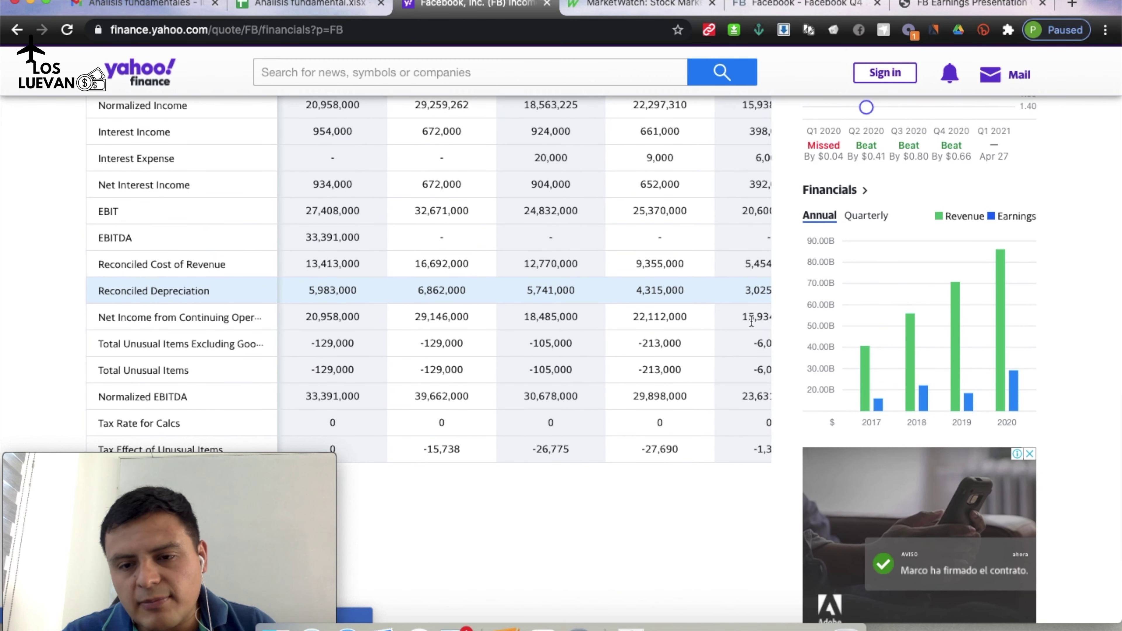
scroll(616, 315, "up", 8)
scroll(616, 316, "up", 15)
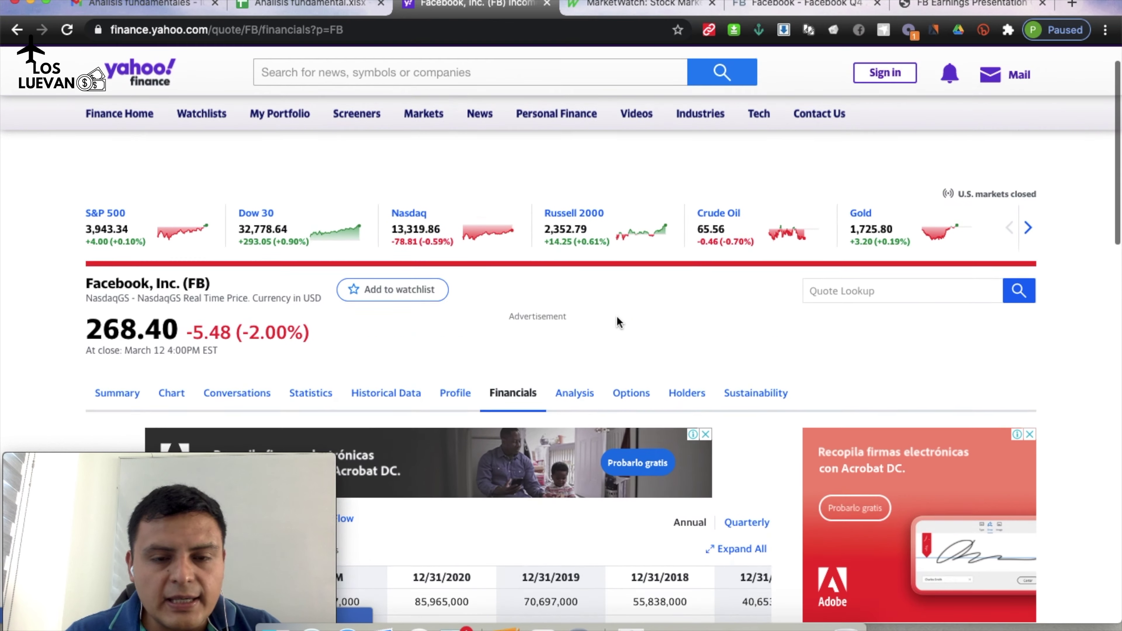
scroll(617, 316, "down", 8)
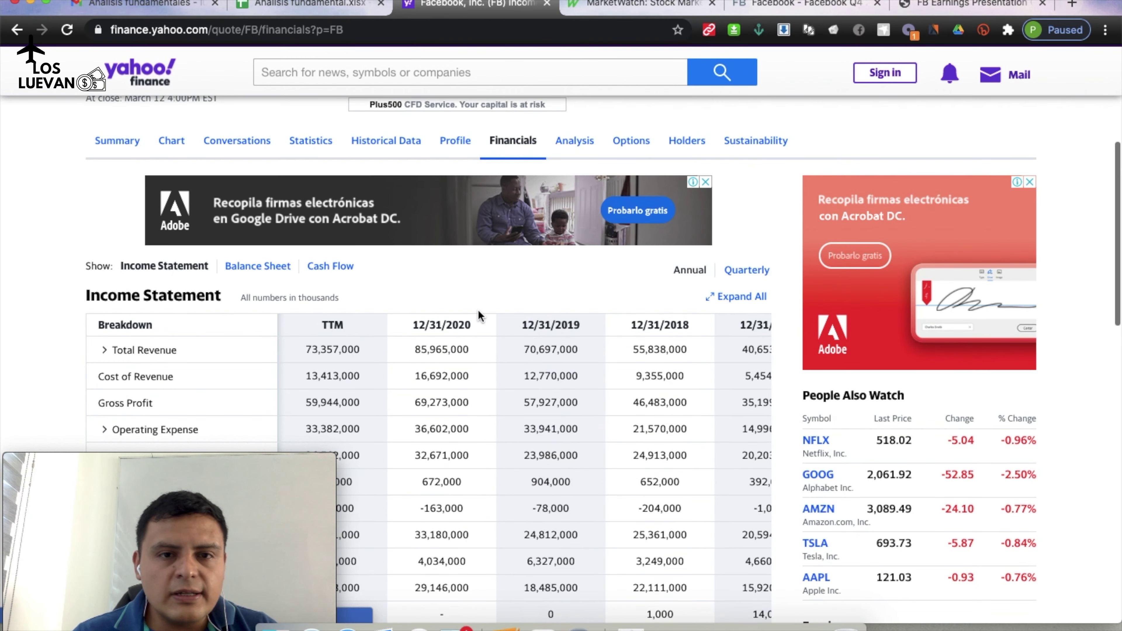
Switch to MarketWatch and open the stock overview for Facebook Inc. Cl A (FB).
left_click(633, 8)
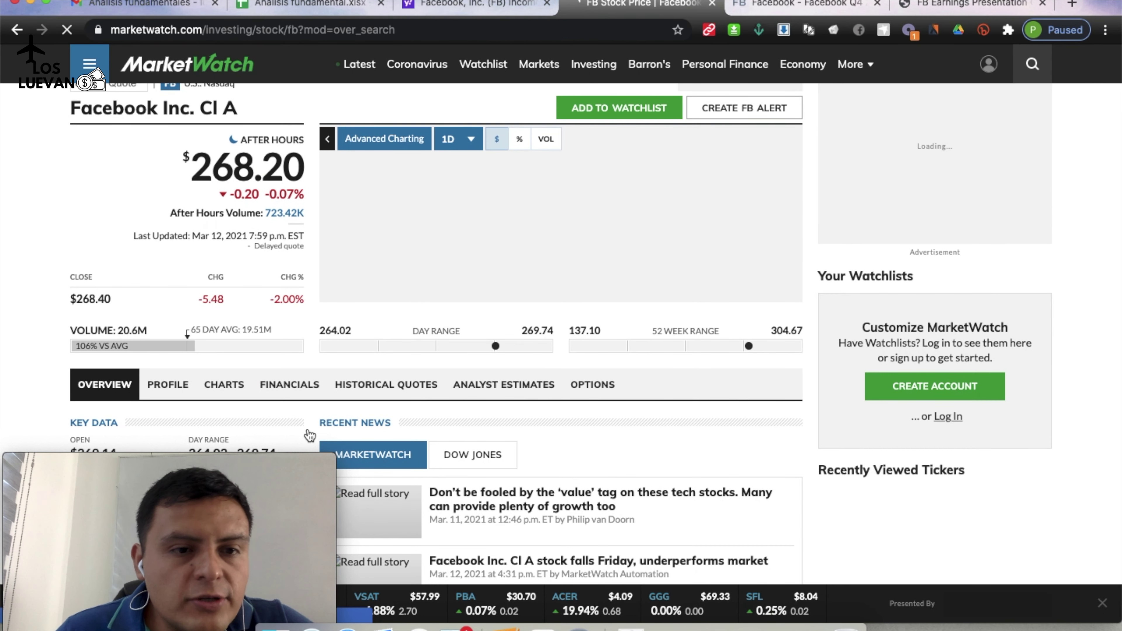
scroll(309, 436, "down", 2)
scroll(309, 435, "up", 1)
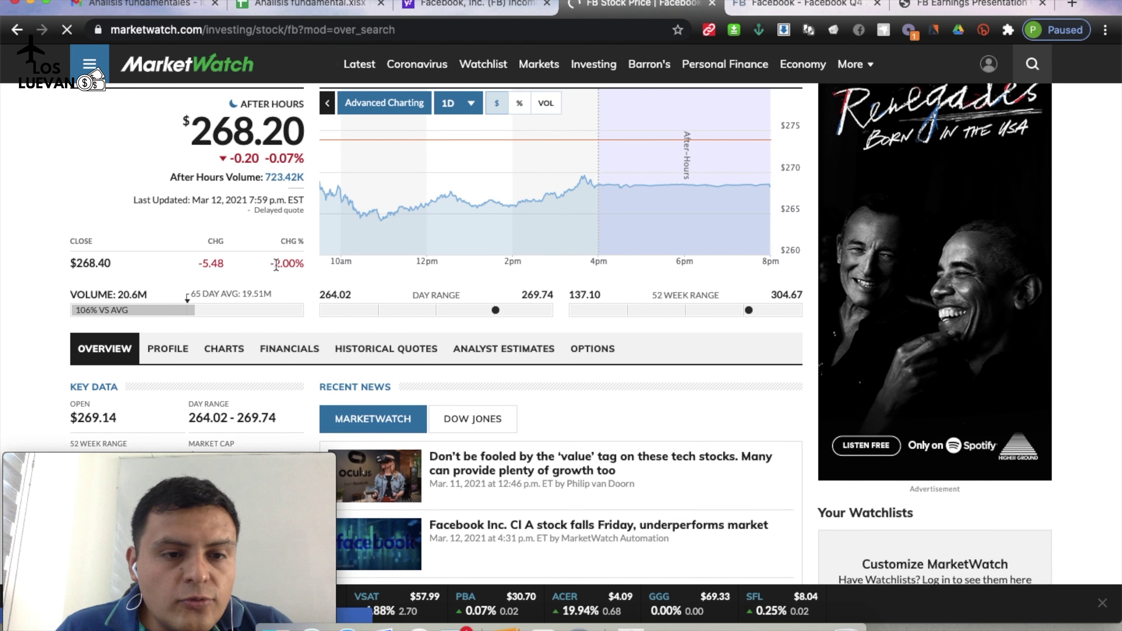
scroll(276, 264, "up", 1)
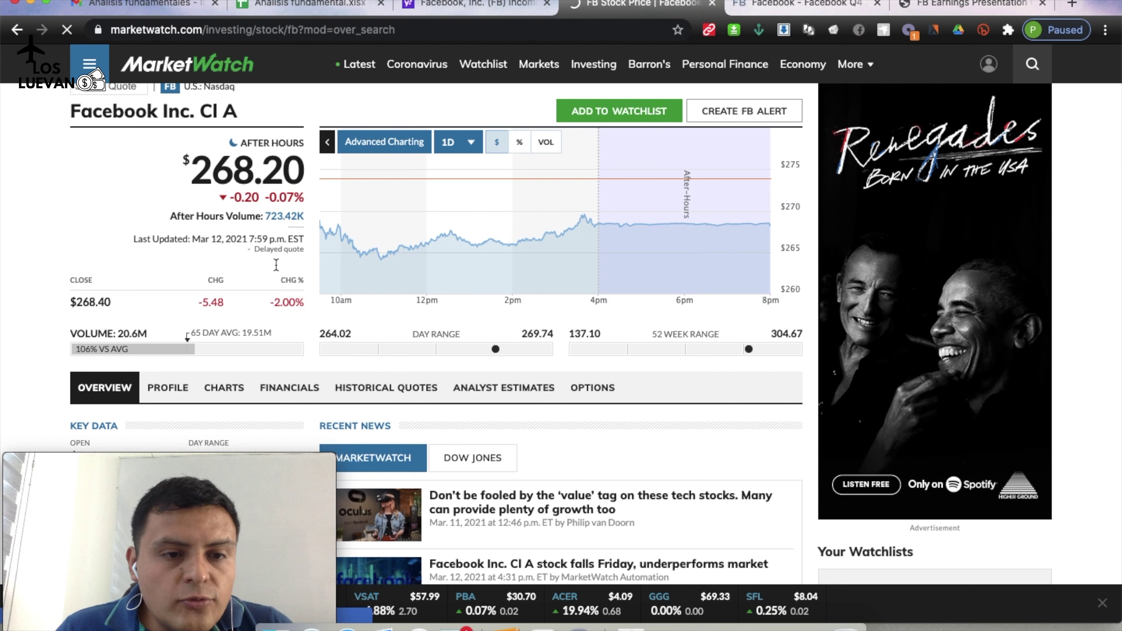
Examine the Key Data for FB, including market cap, P/E ratio, EPS and short interest, plus the Performance figures.
scroll(276, 265, "down", 7)
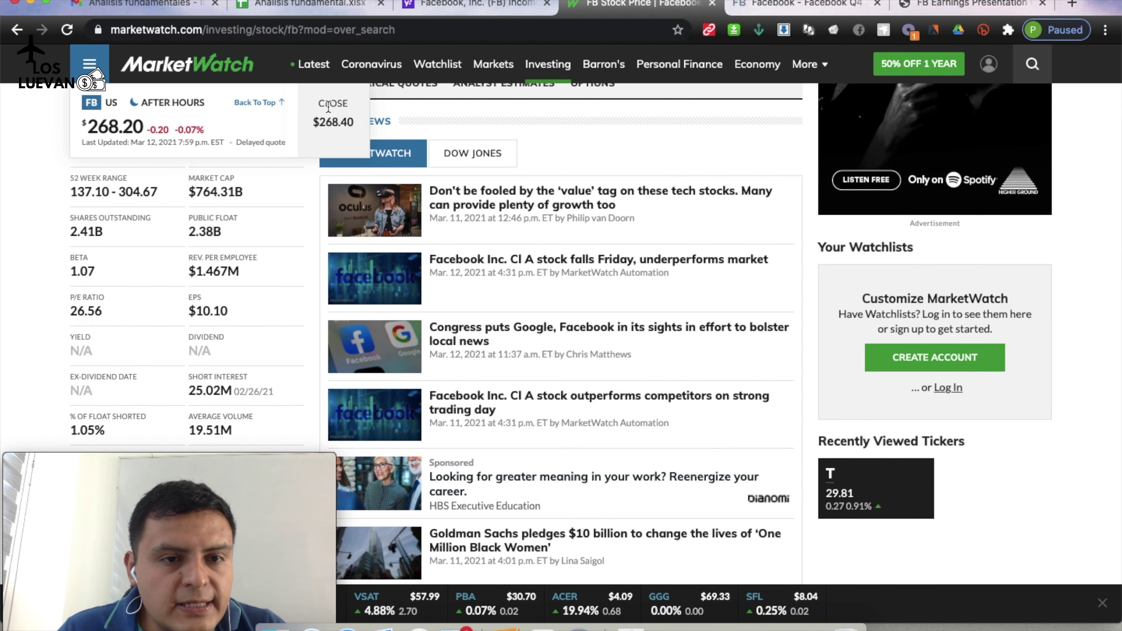
scroll(42, 247, "up", 1)
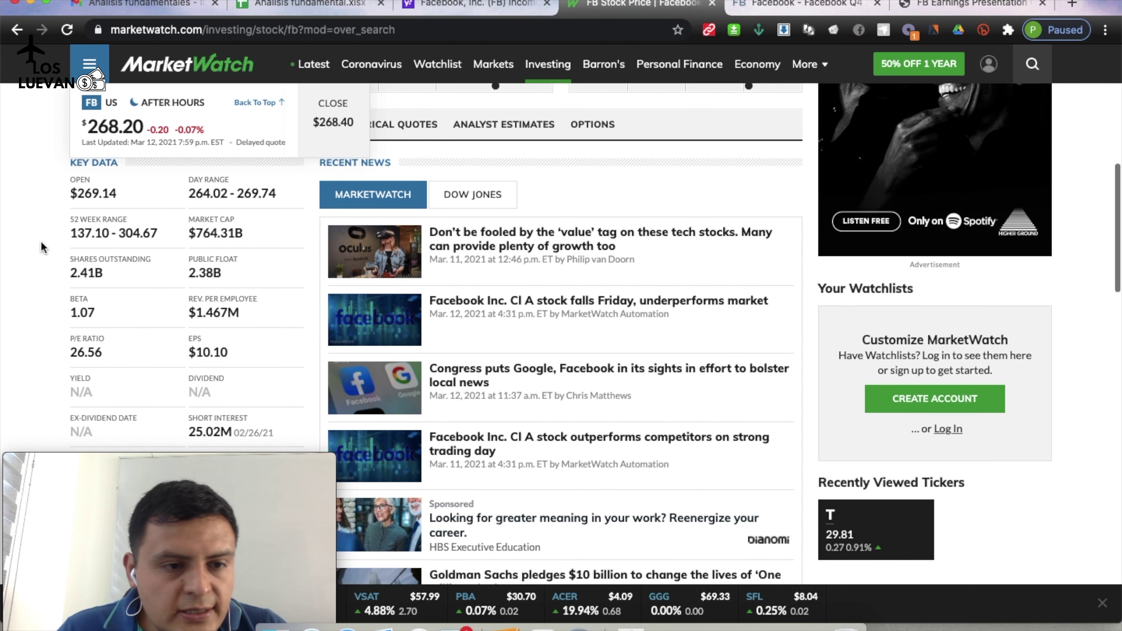
scroll(43, 247, "up", 1)
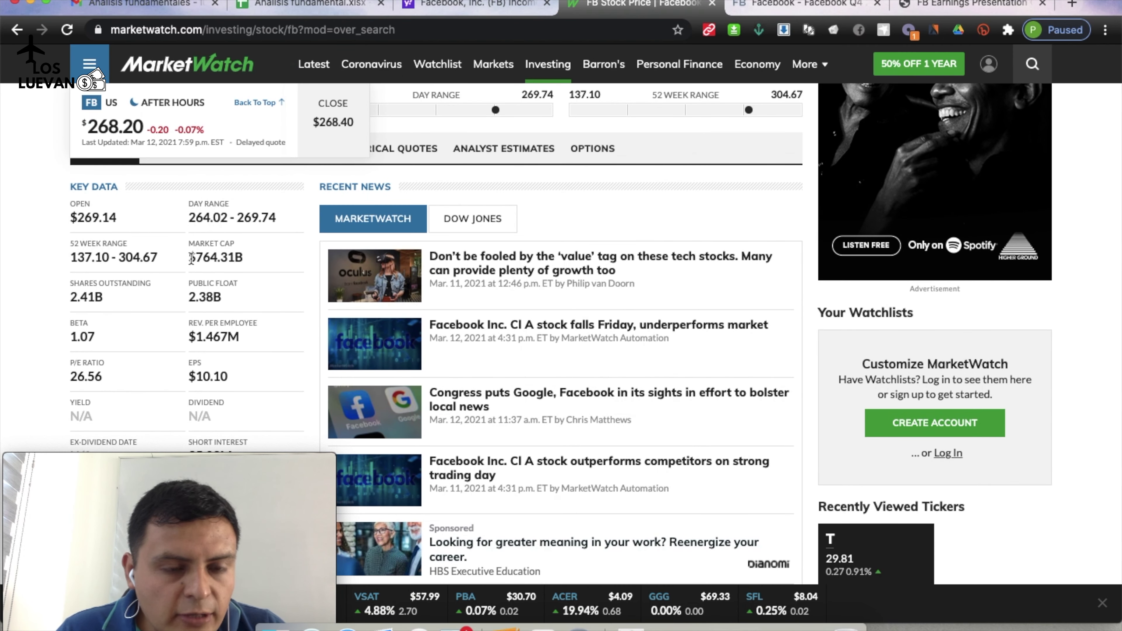
scroll(234, 358, "down", 1)
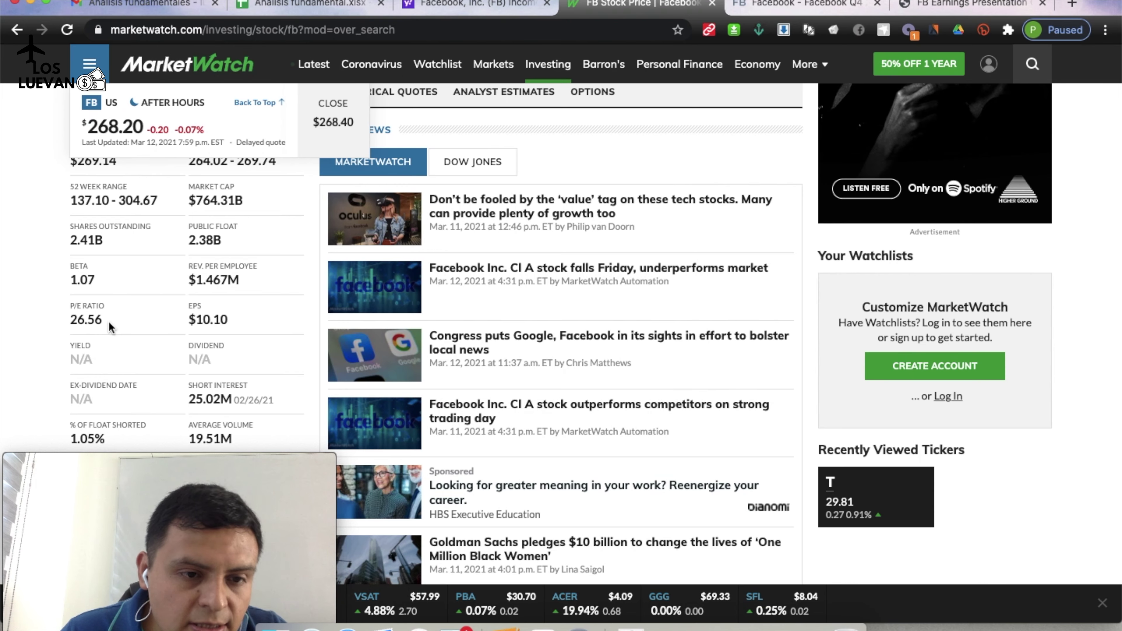
scroll(109, 321, "down", 1)
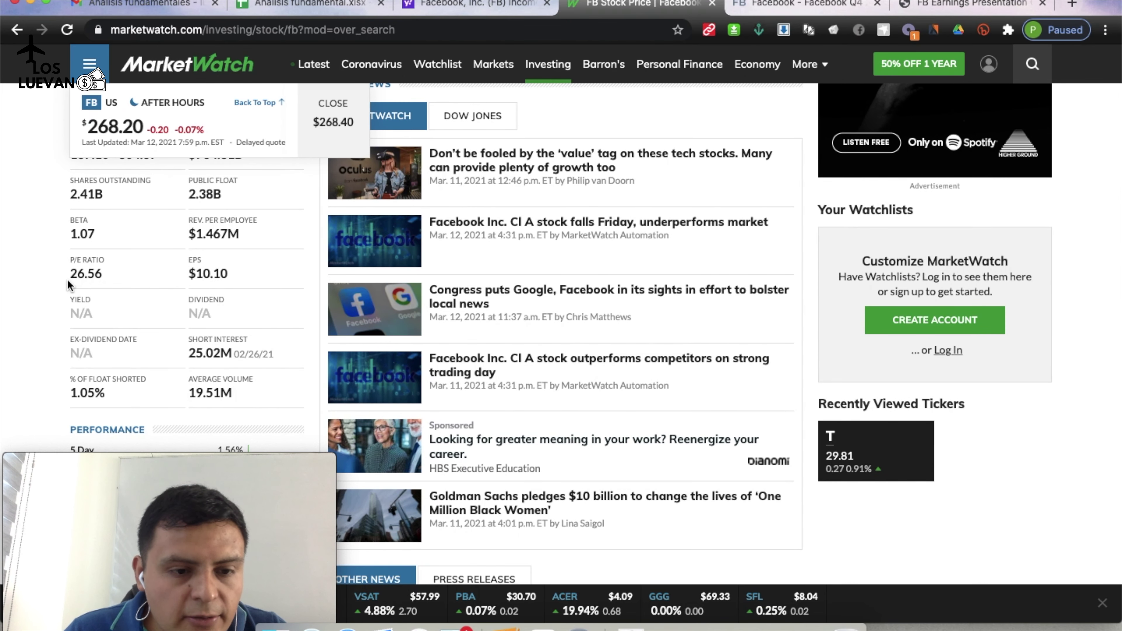
scroll(68, 281, "up", 2)
scroll(68, 282, "down", 3)
scroll(68, 282, "down", 2)
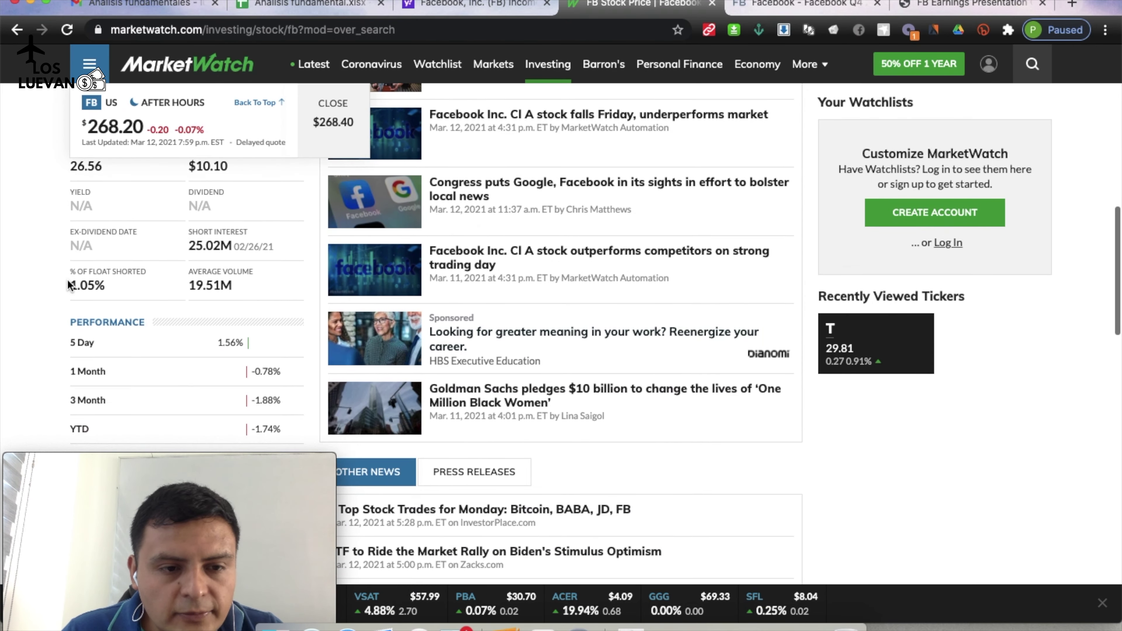
scroll(67, 282, "up", 11)
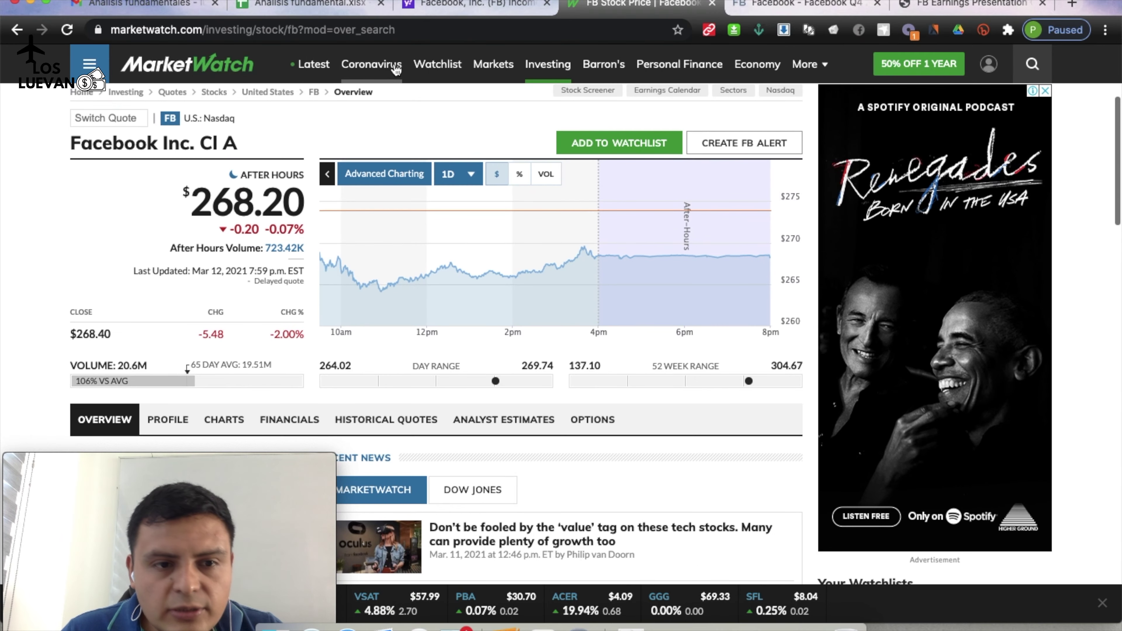
Return to the Analisis fundamental spreadsheet and locate the EPS block starting in row 26.
left_click(475, 5)
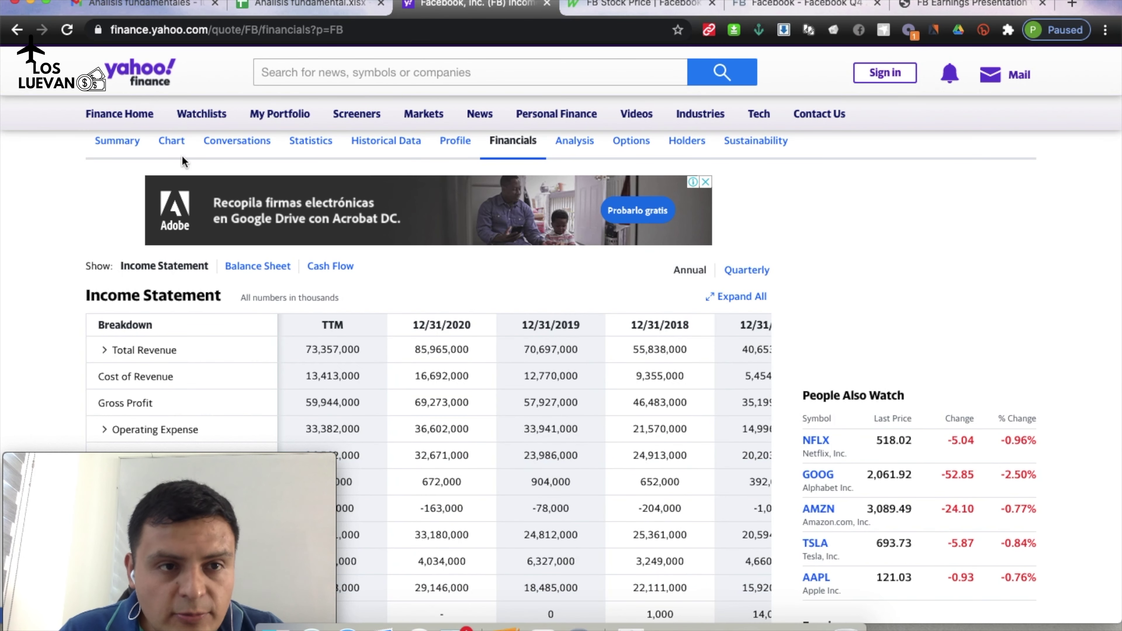
left_click(283, 5)
scroll(591, 314, "down", 1)
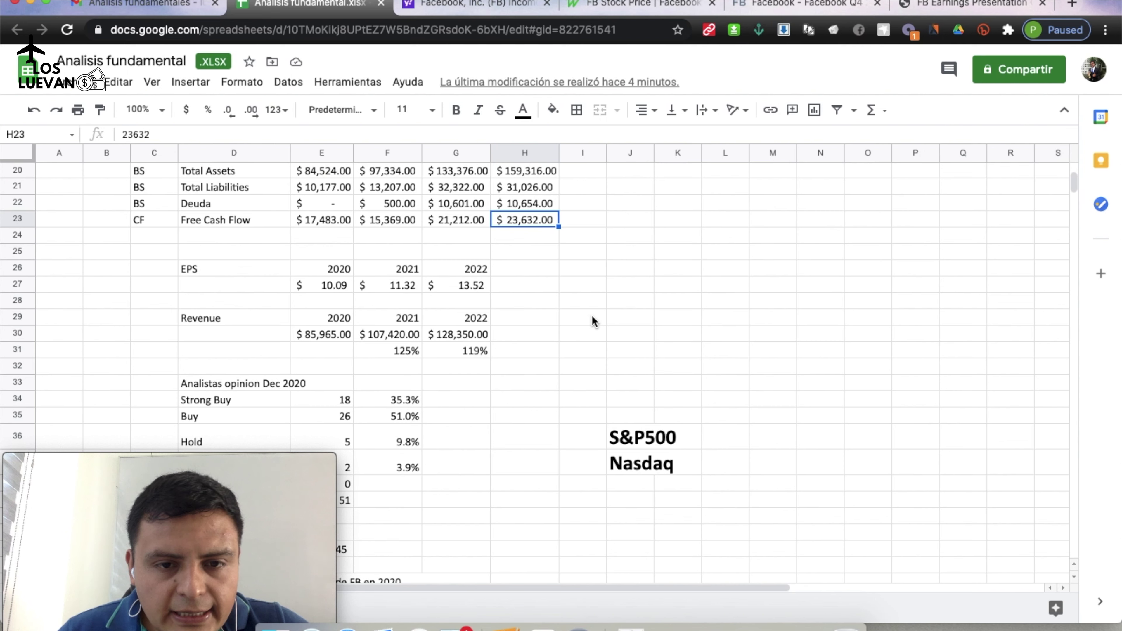
left_click(592, 315)
left_click(184, 267)
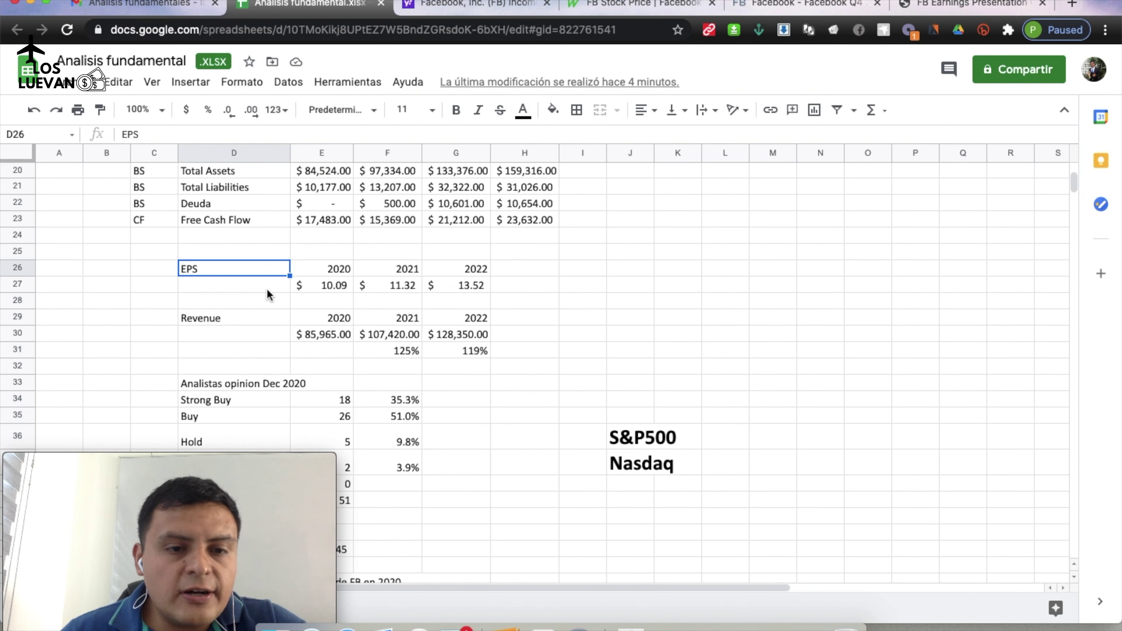
Compare the EPS figures for 2020, 2021 and 2022 in row 27.
left_click(318, 287)
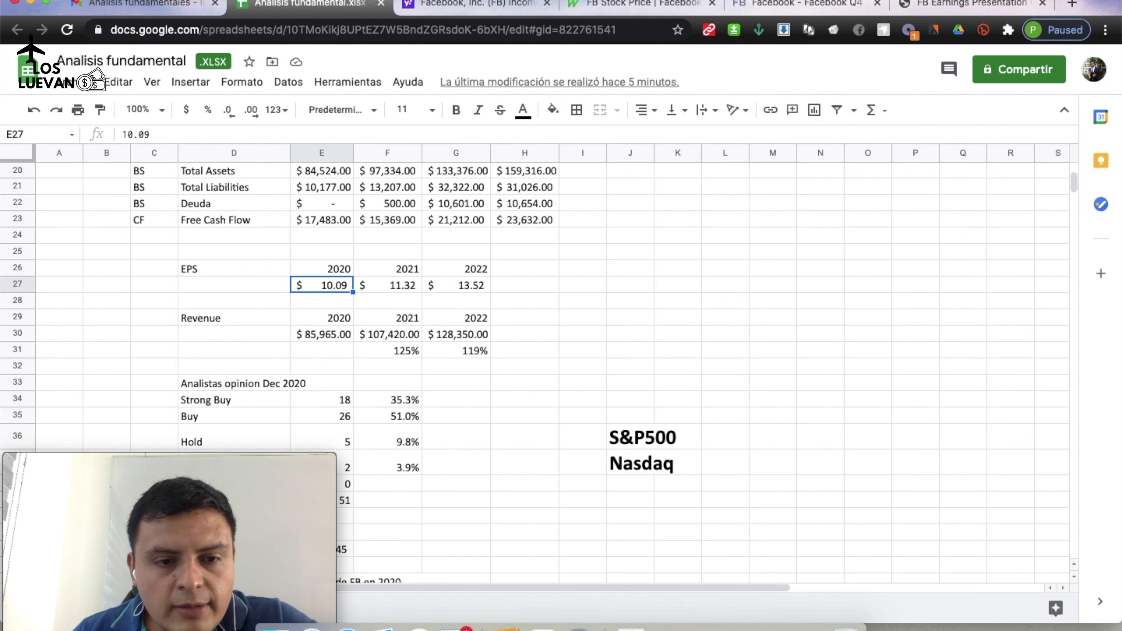
left_click(387, 284)
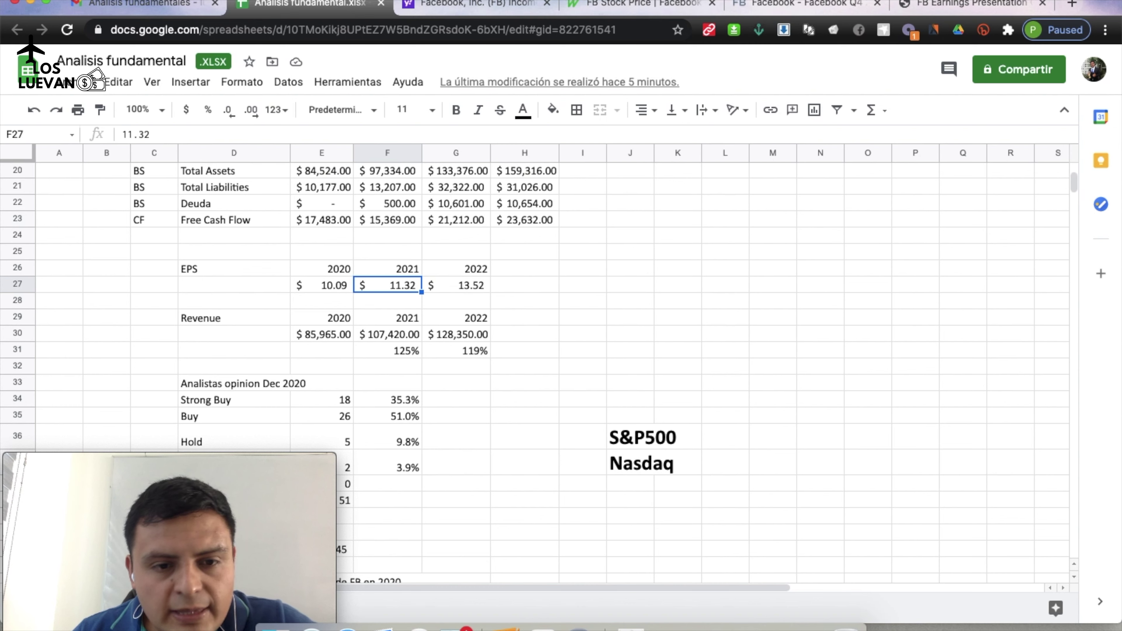
left_click(456, 284)
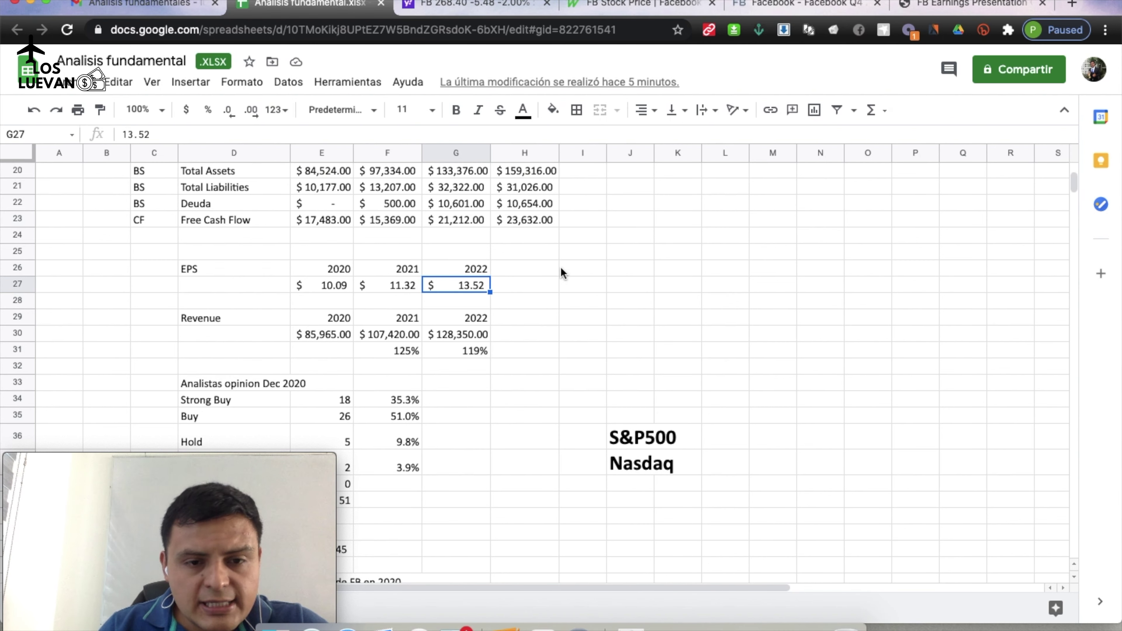
left_click(351, 285)
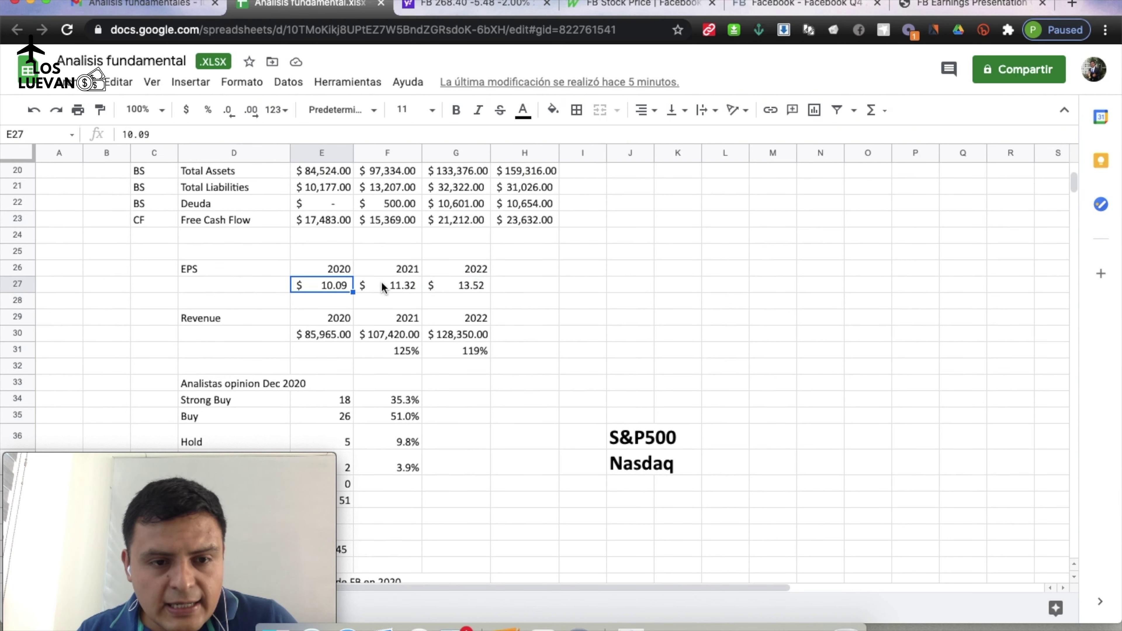
left_click(389, 279)
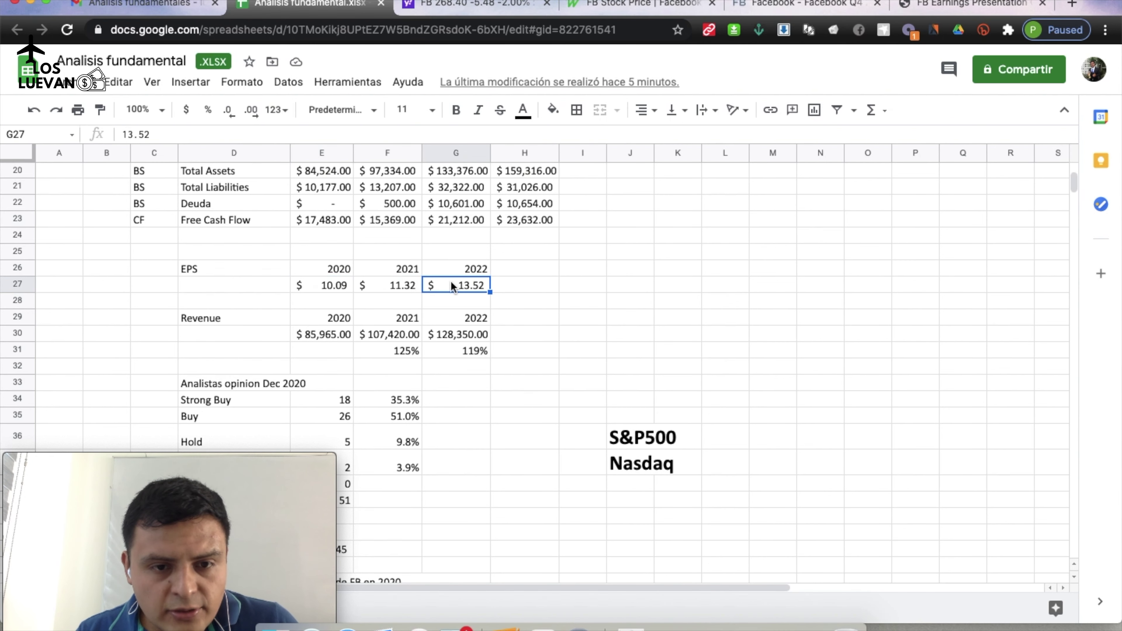
left_click(461, 281)
left_click(387, 279)
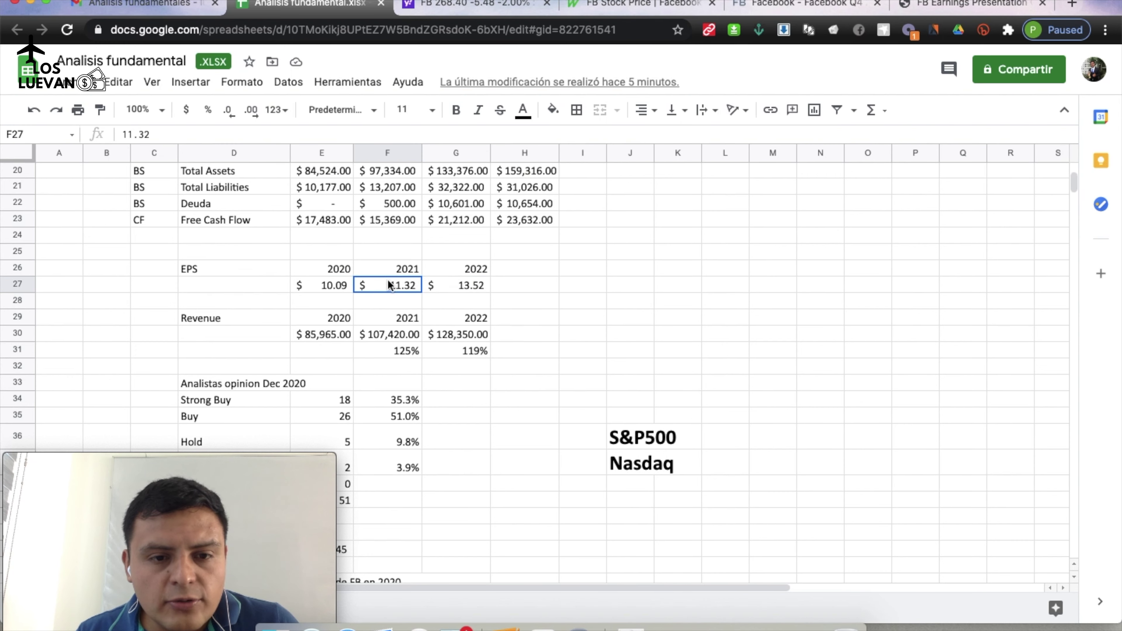
left_click(465, 278)
Switch to Yahoo Finance and open the Analysis page for Facebook, Inc. (FB).
left_click(471, 9)
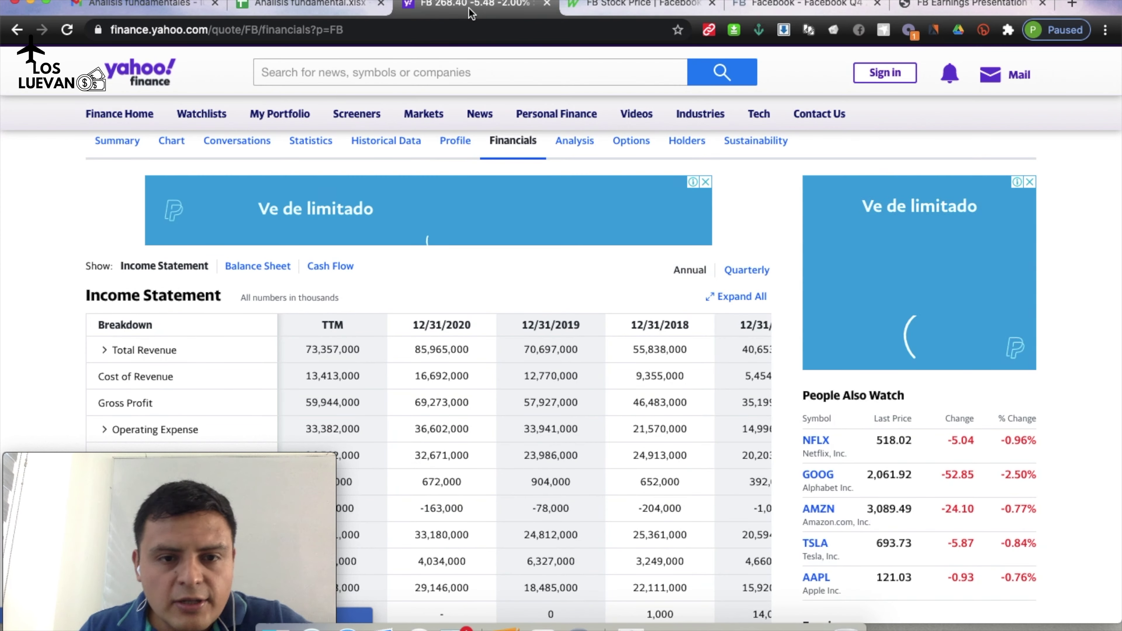
scroll(546, 334, "up", 3)
scroll(545, 331, "up", 2)
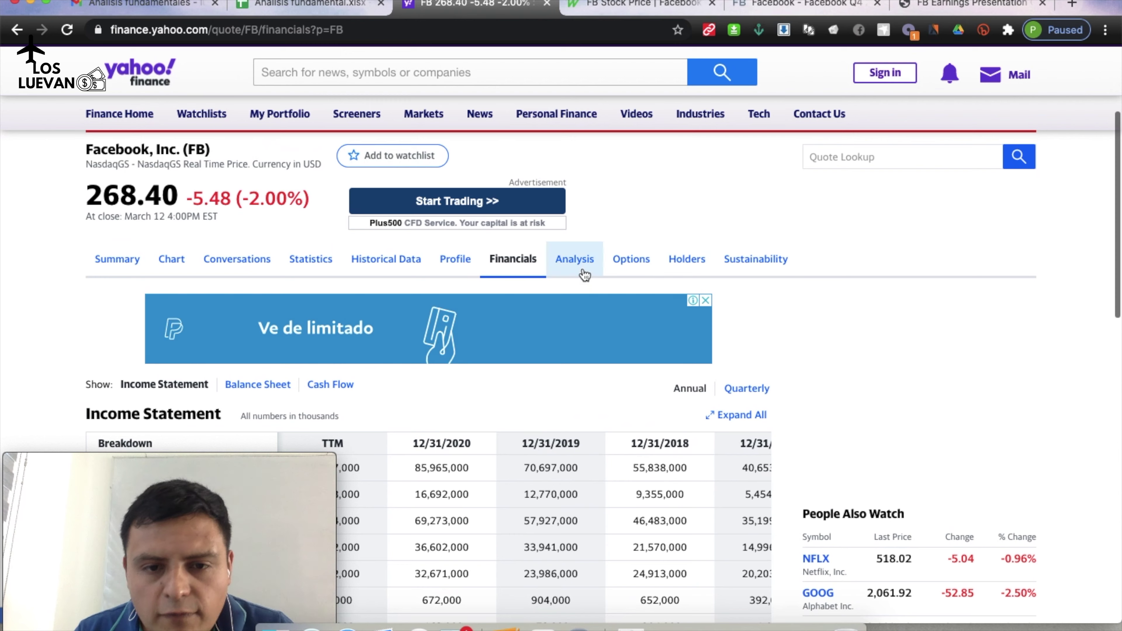
left_click(574, 259)
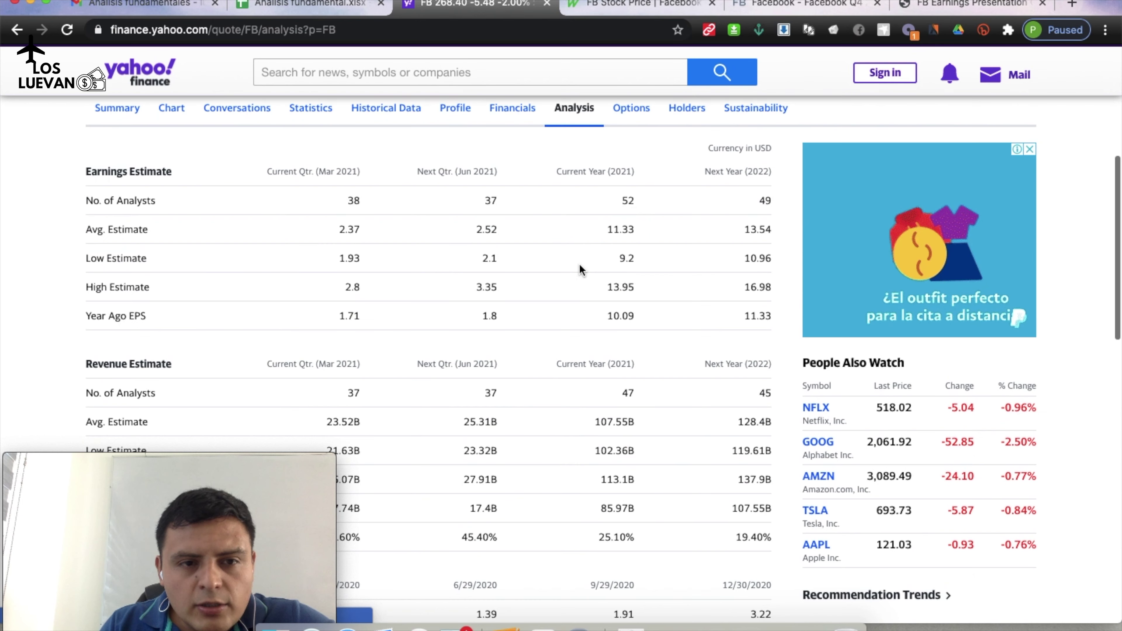
Examine the analysts' Earnings Estimate for the current year 2021 and next year 2022.
scroll(581, 270, "down", 1)
scroll(580, 266, "down", 2)
scroll(580, 265, "up", 2)
scroll(501, 303, "up", 2)
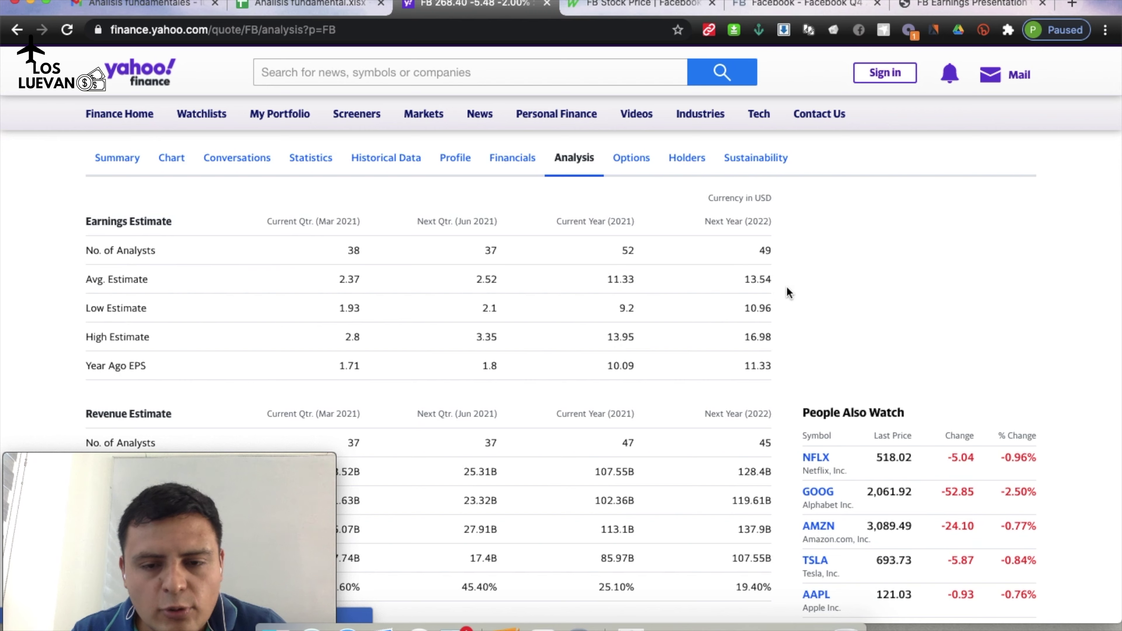
Return to the spreadsheet and review the 2020 to 2022 Revenue figures in row 30 with their growth ratios in row 31.
key("ctrl+shift+Tab")
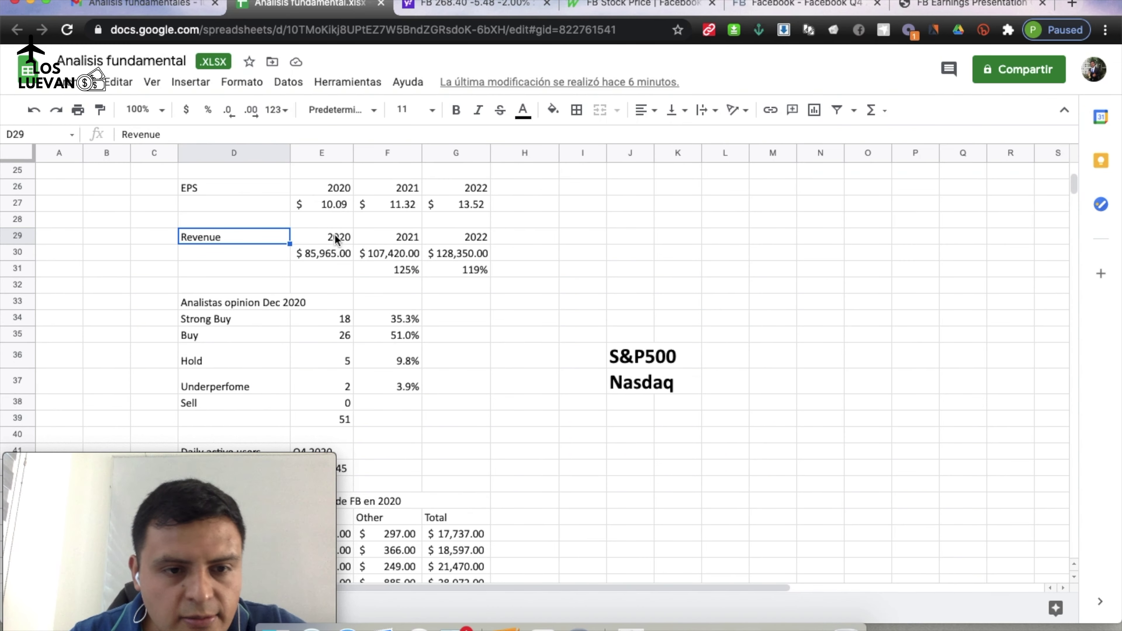
left_click(328, 250)
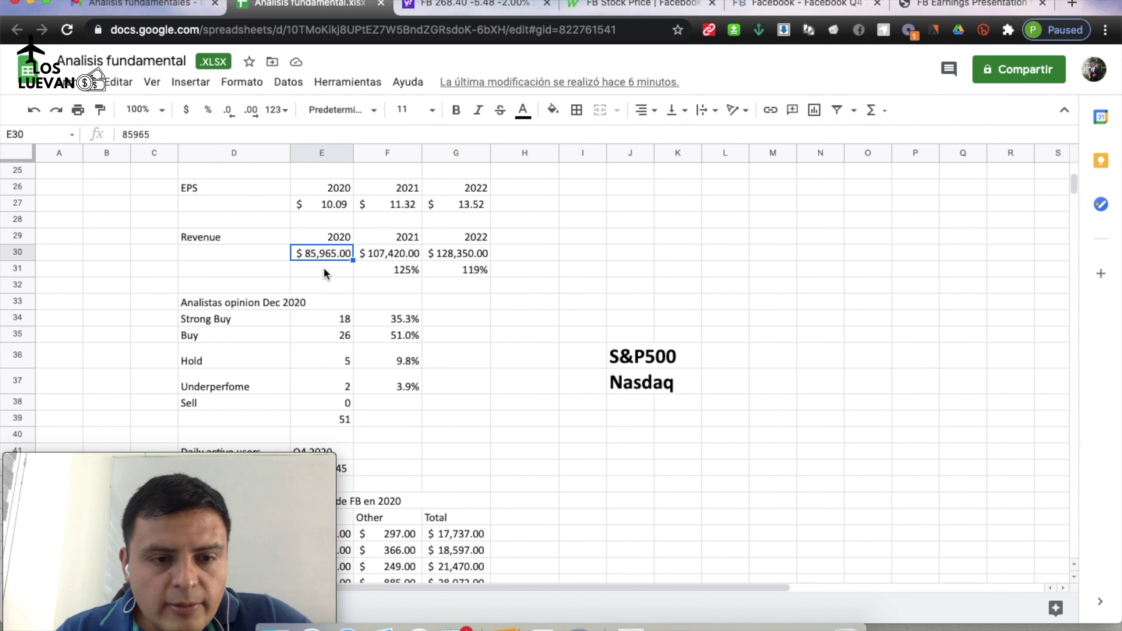
left_click(380, 255)
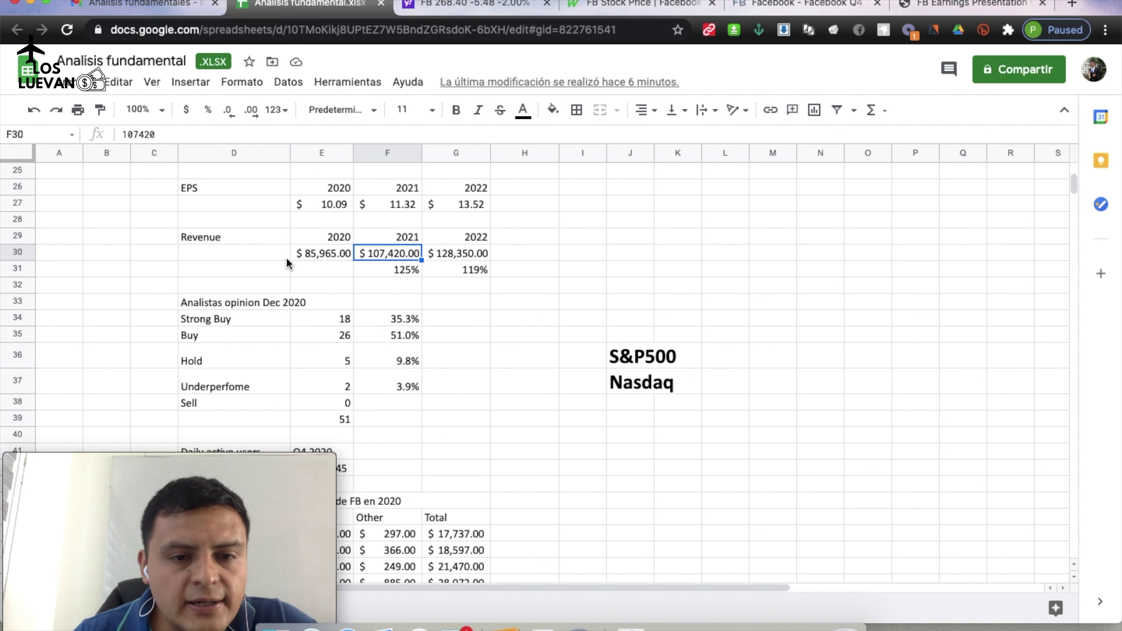
left_click(396, 270)
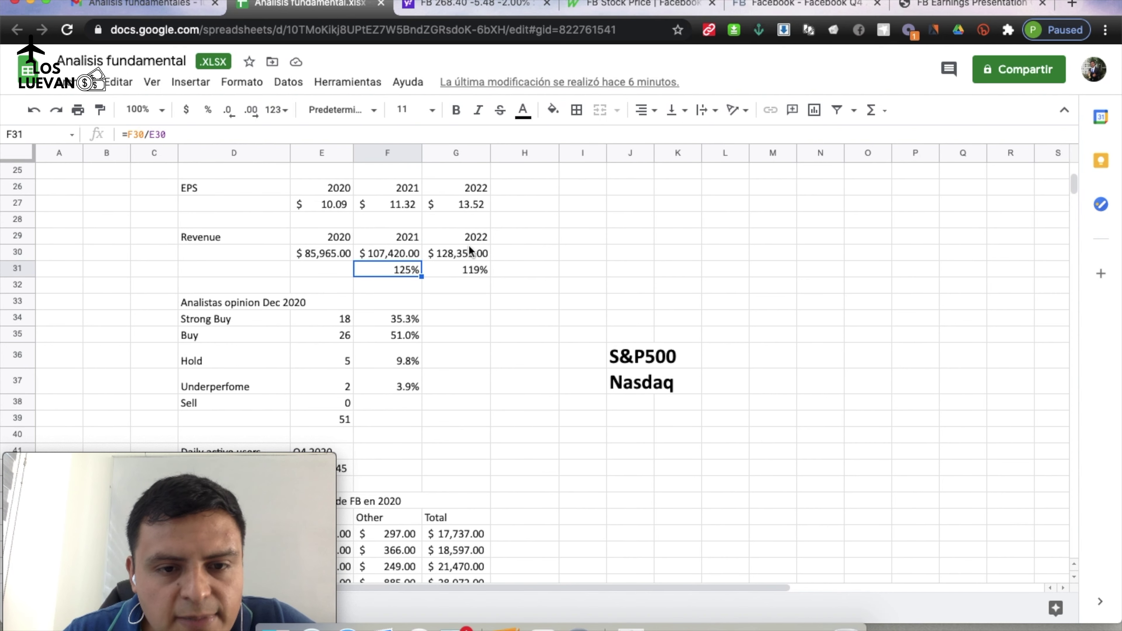
left_click(459, 255)
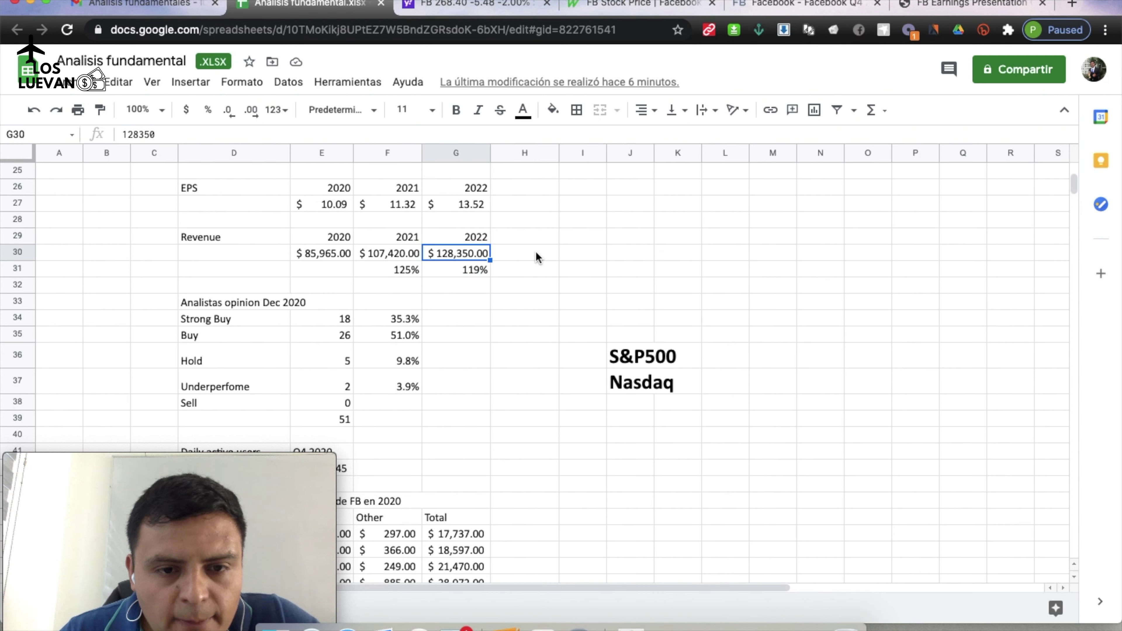
left_click(456, 266)
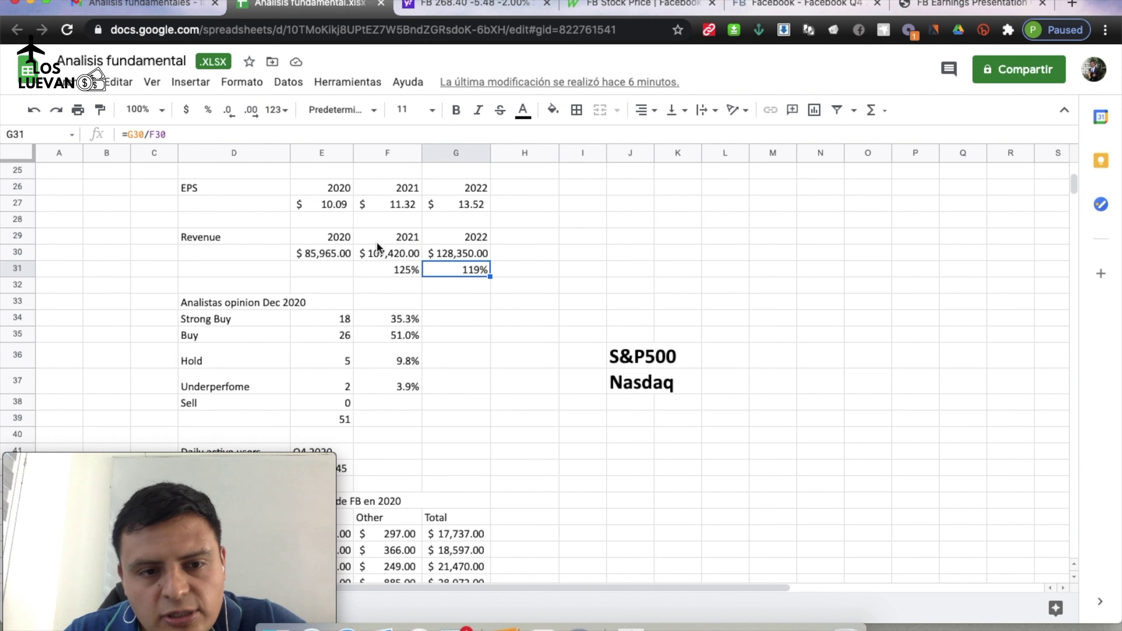
left_click(379, 260)
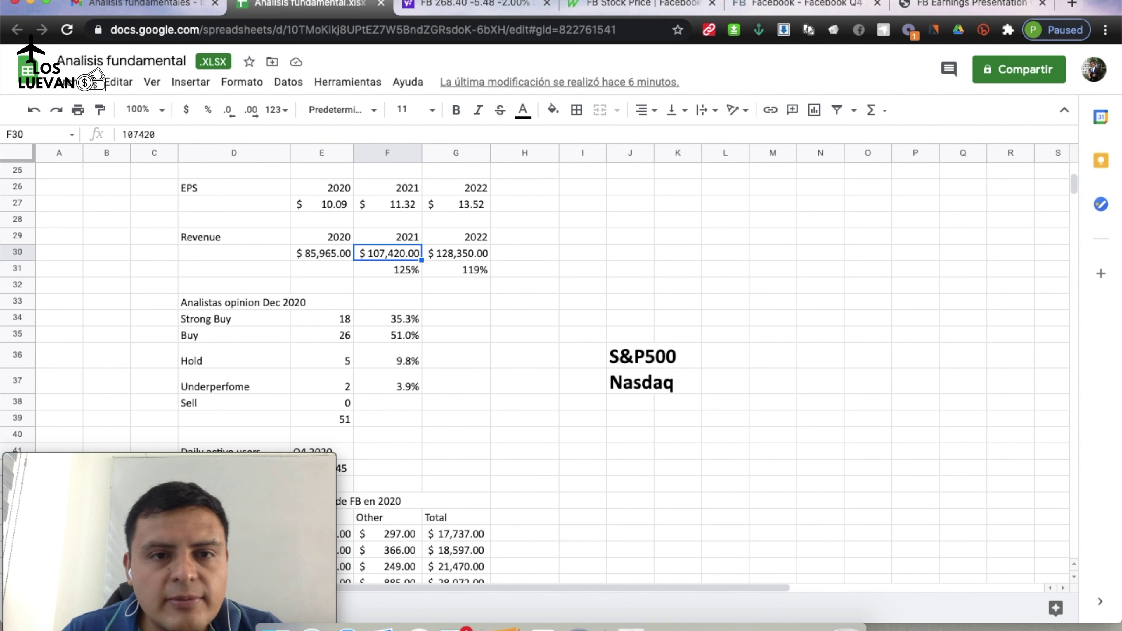
Go back to the Yahoo Finance Analysis page and check the Revenue Estimate figures for 2021 and 2022.
left_click(471, 4)
scroll(475, 313, "down", 3)
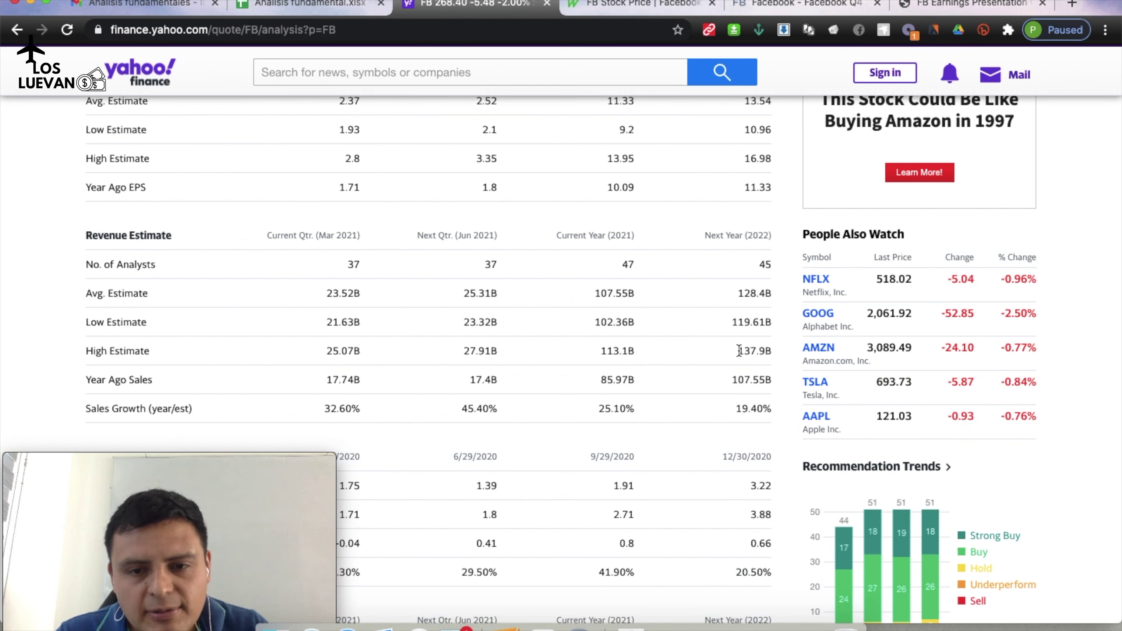
scroll(707, 355, "up", 1)
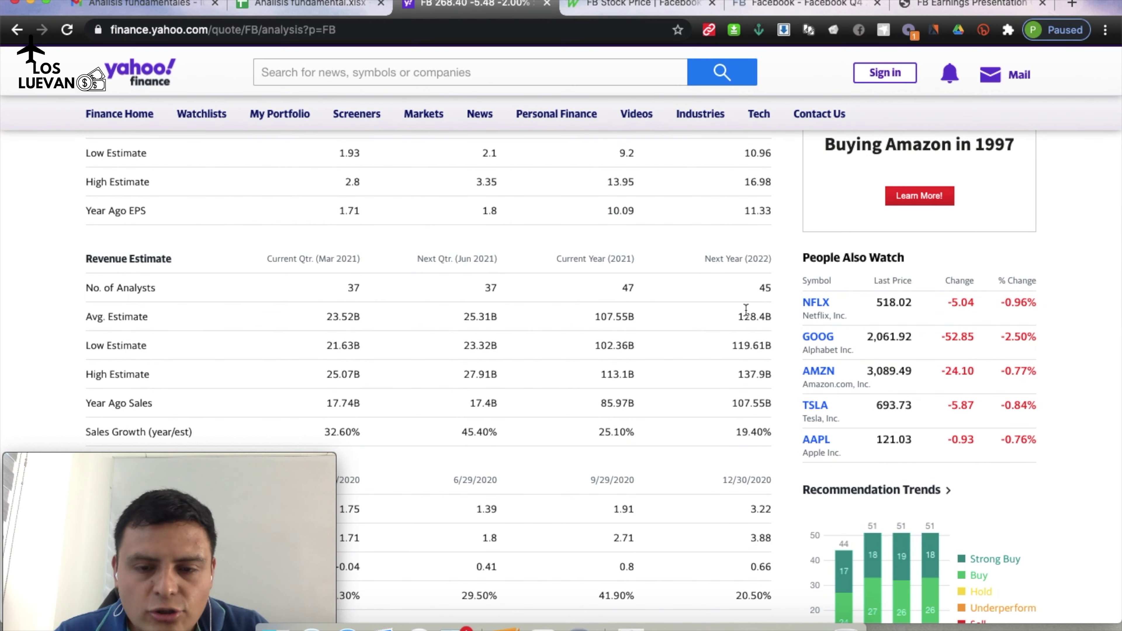
Return to the spreadsheet and review the rating categories of the Analistas opinion Dec 2020 table, starting with Strong Buy.
key("ctrl+shift+Tab")
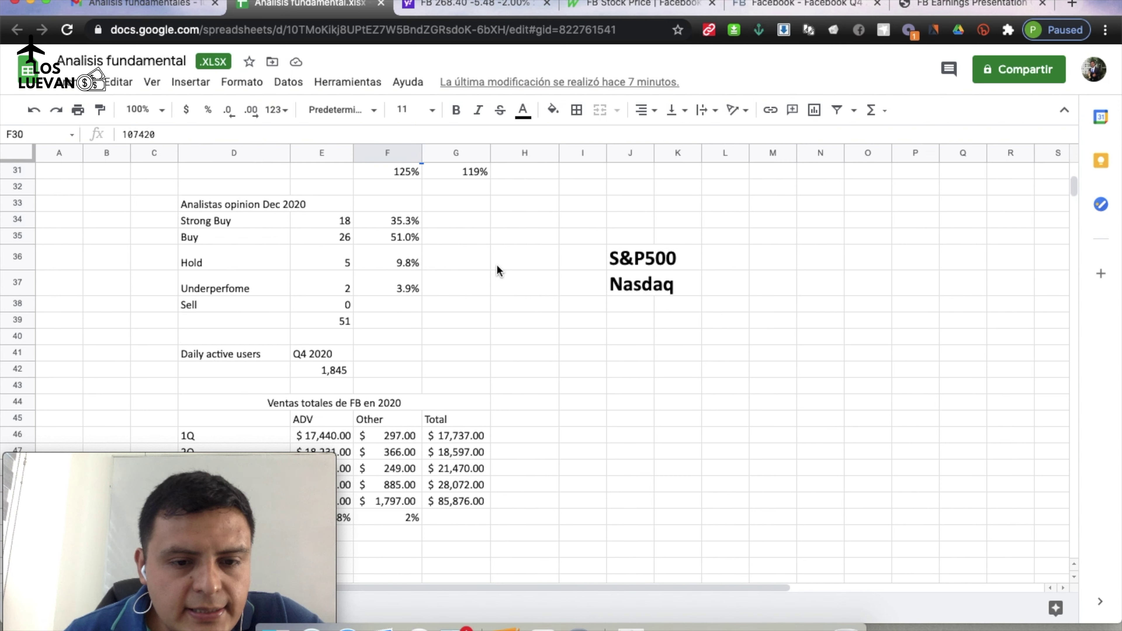
scroll(496, 264, "up", 1)
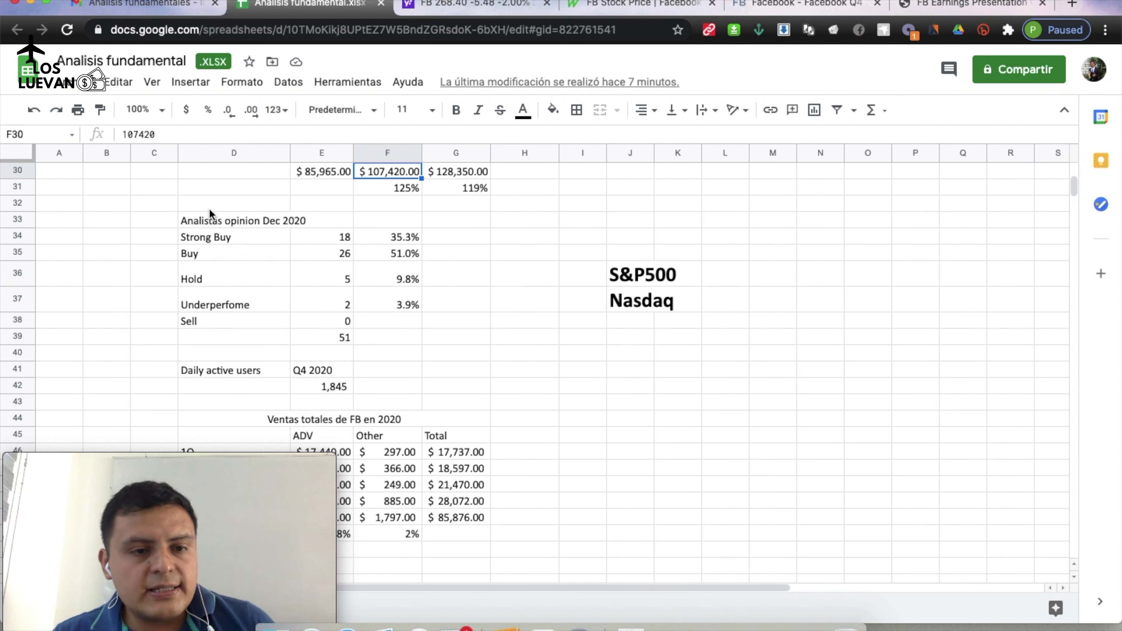
left_click(211, 221)
left_click(146, 224)
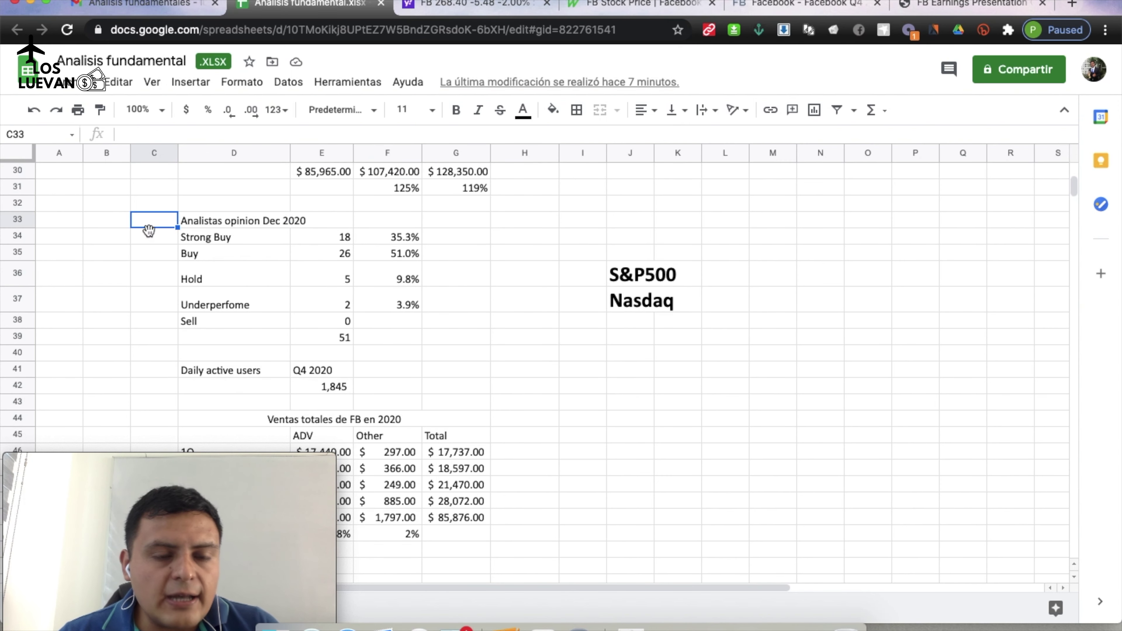
left_click(150, 236)
left_click(150, 248)
left_click(147, 263)
left_click(151, 233)
left_click(190, 239)
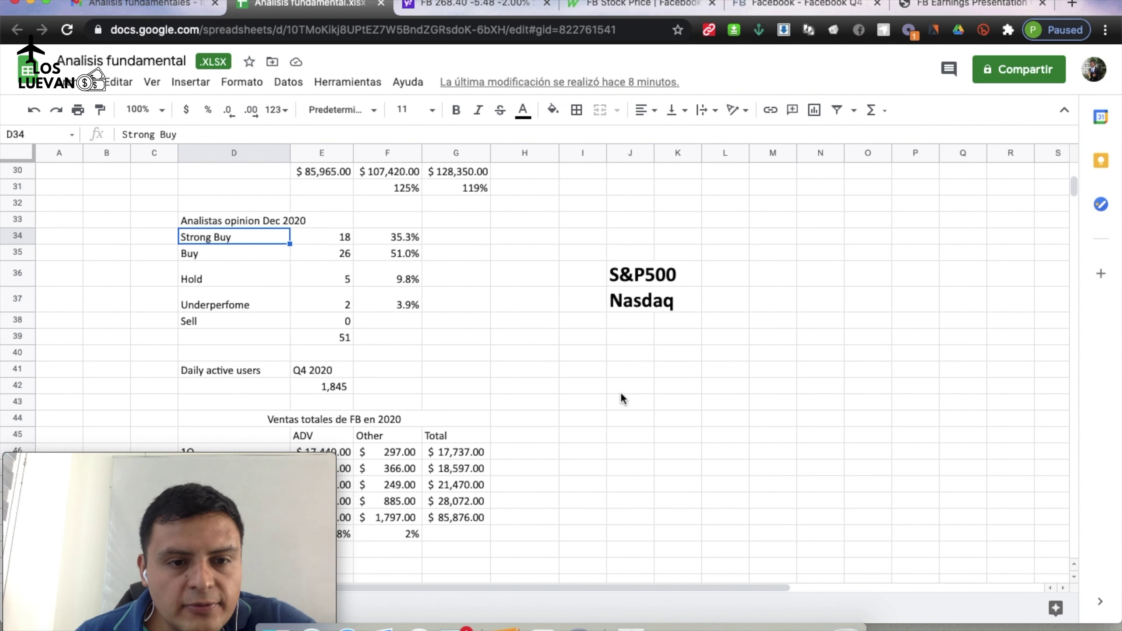
Go through the analyst counts per rating in E34:E38 and their total in E39.
key("Right")
key("Right")
key("Left")
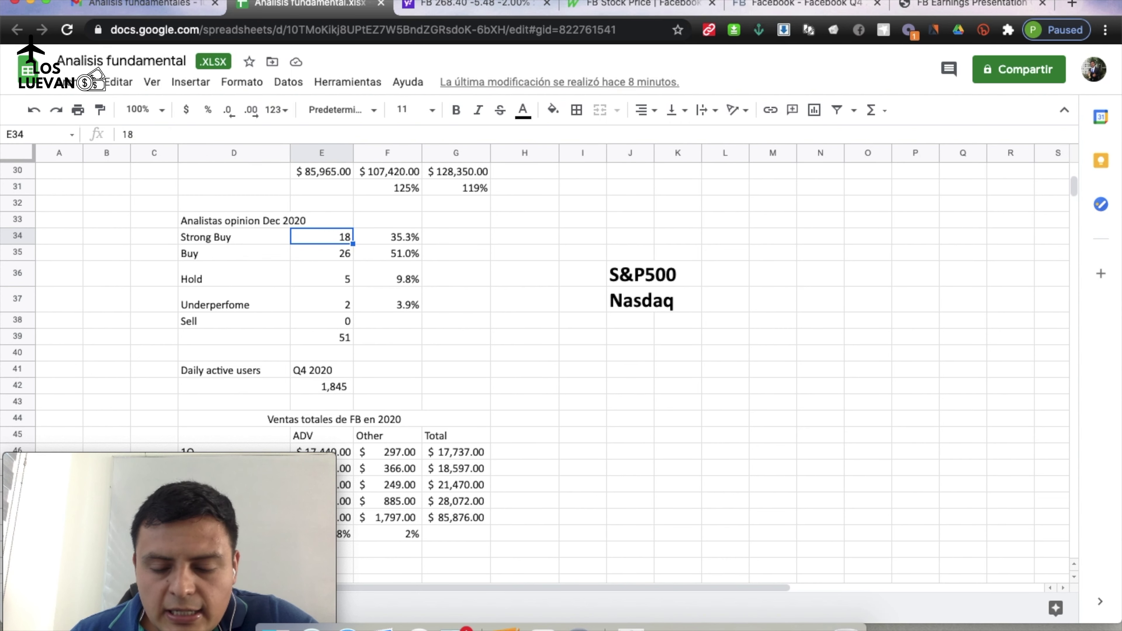
key("Left")
key("Right")
key("Down")
key("Down")
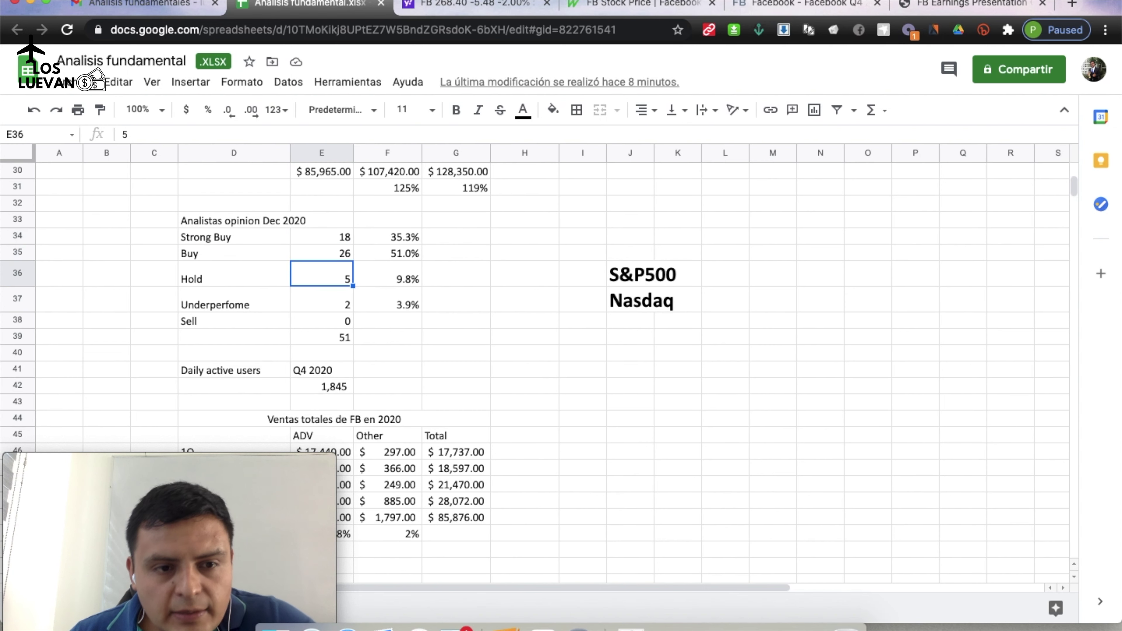
key("Down")
key("Down")
key("Down")
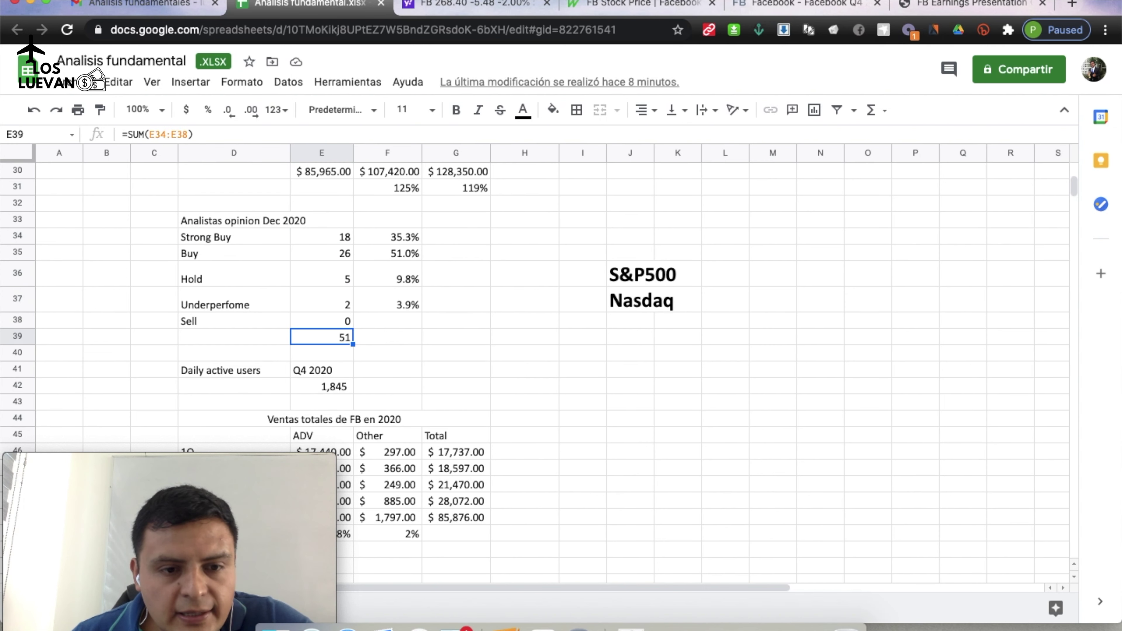
key("Up")
key("Up")
key("Up")
key("Up")
key("Up")
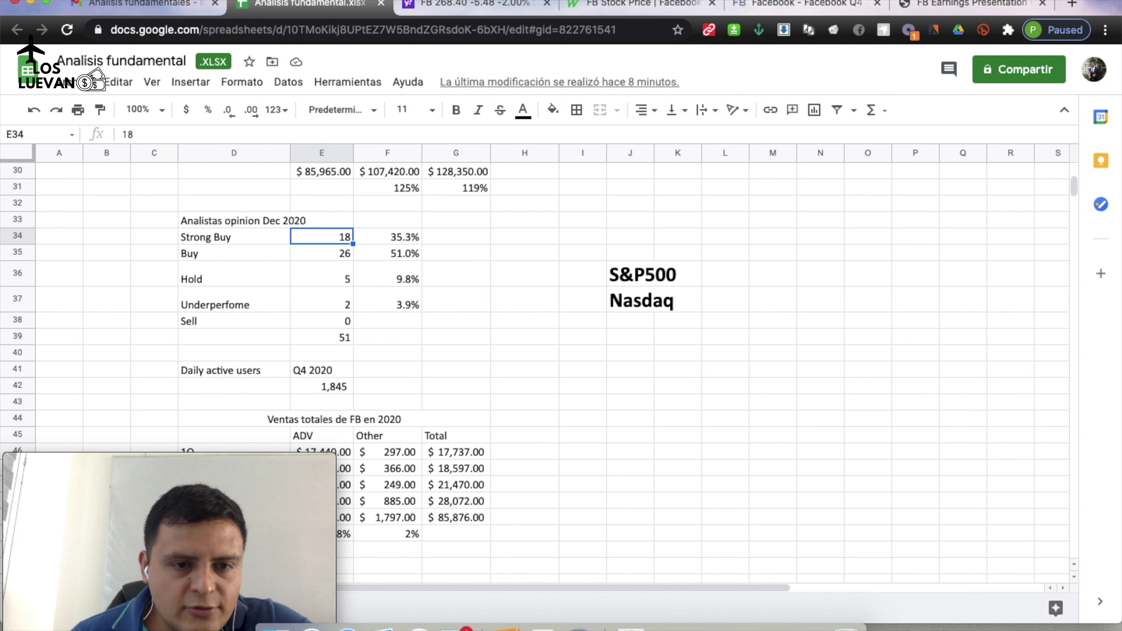
Review the Strong Buy and Buy percentages and select F34:F35 to check their combined share.
key("Right")
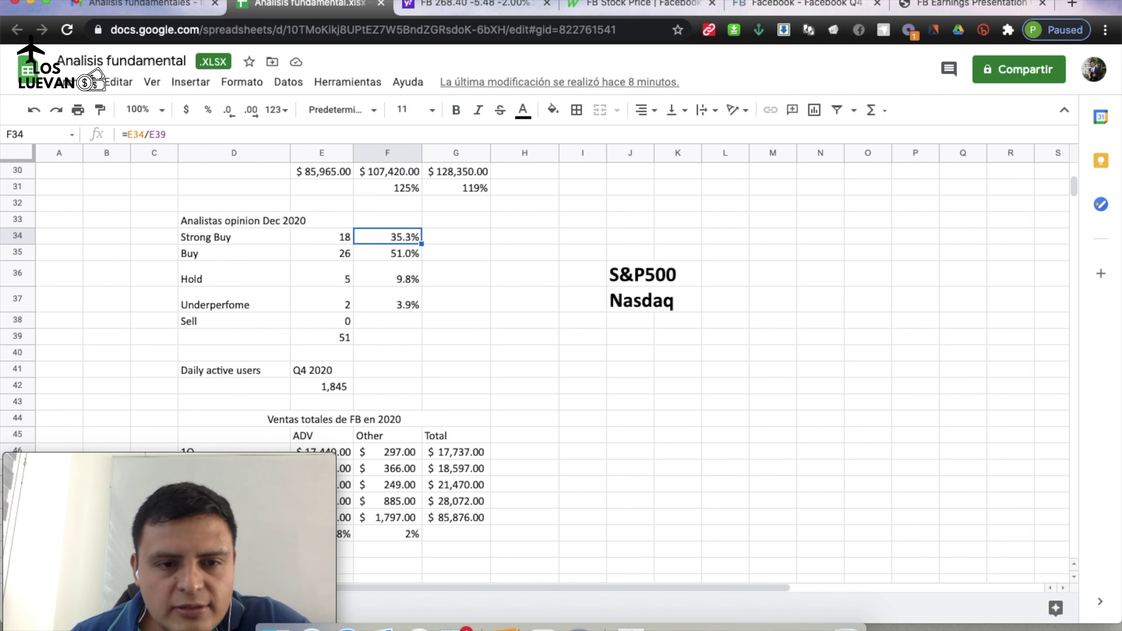
key("Down")
key("Left")
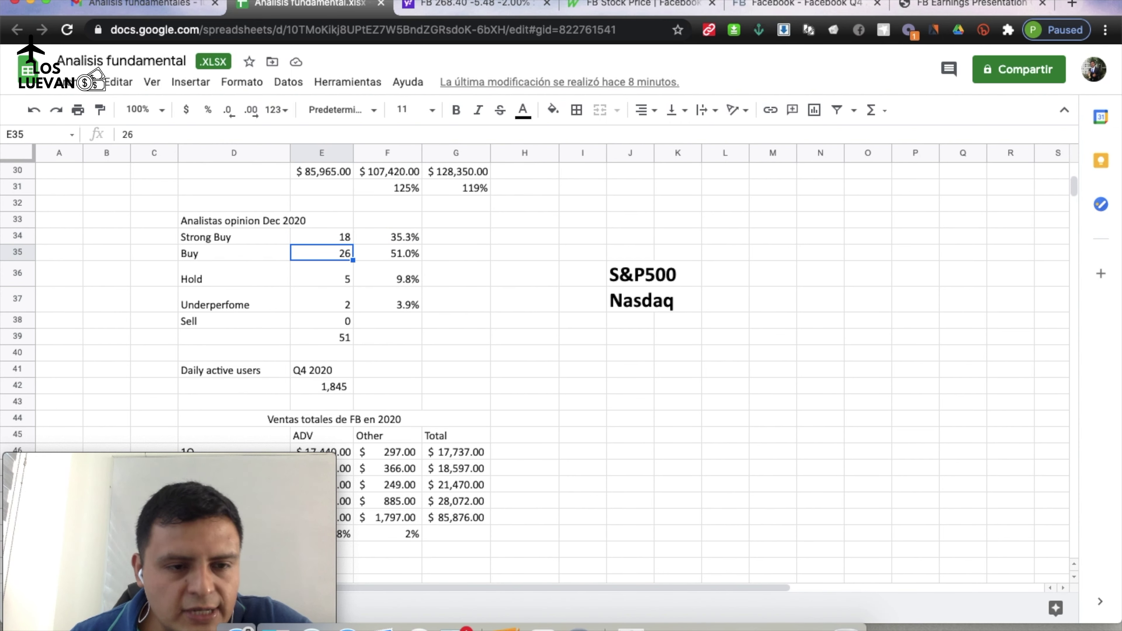
key("Right")
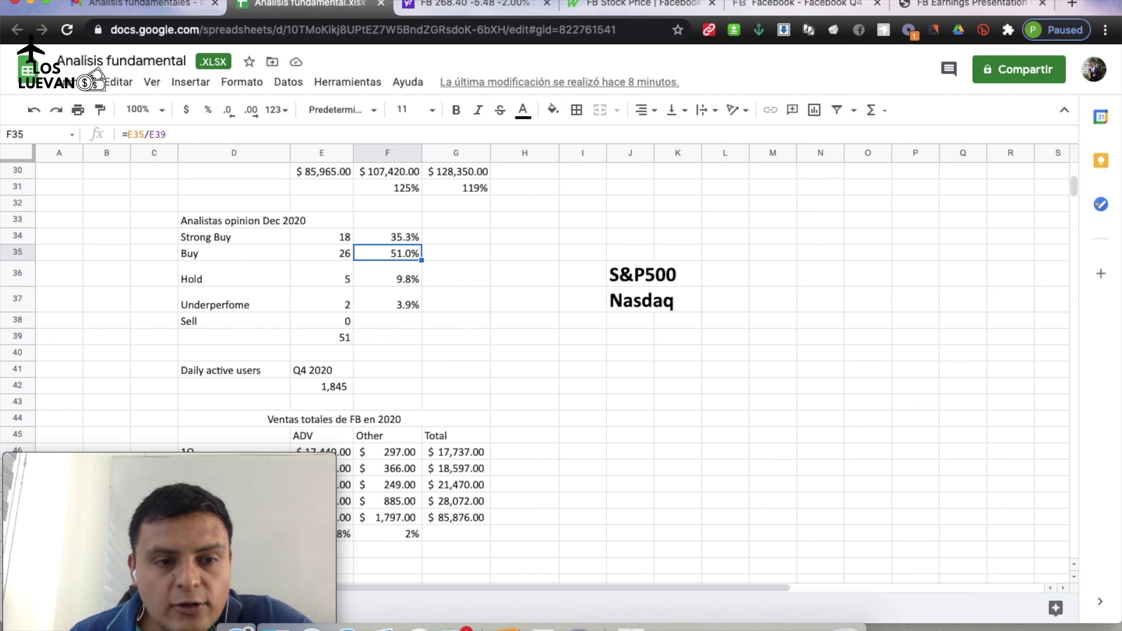
key("shift+Up")
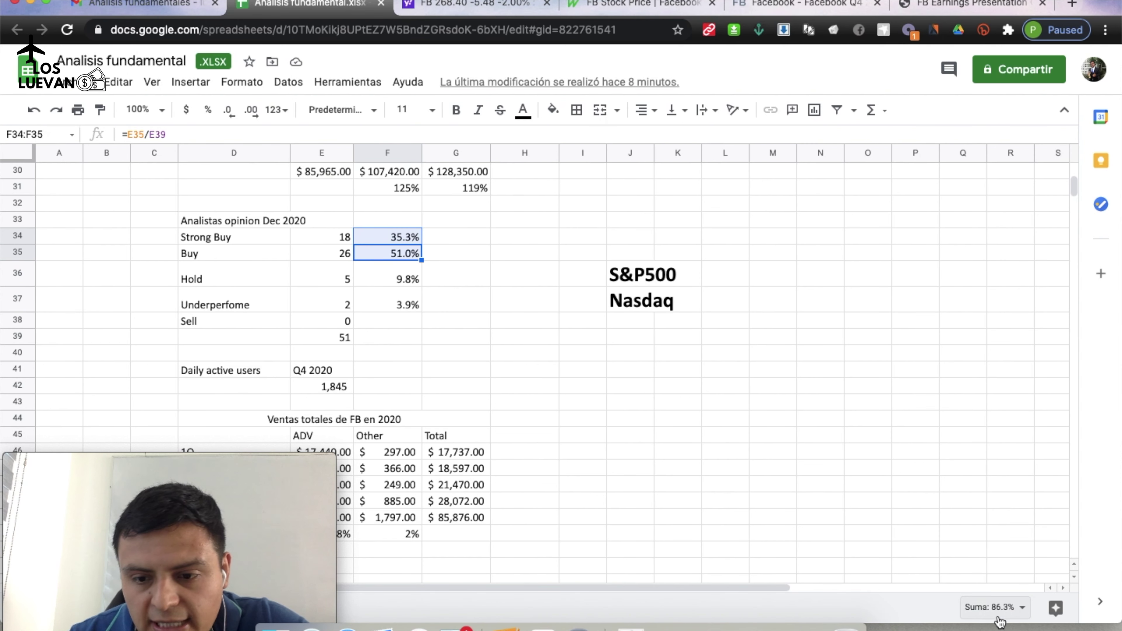
Review the Hold and Underperform percentages in F36 and F37 of the analyst opinion table.
left_click(376, 275)
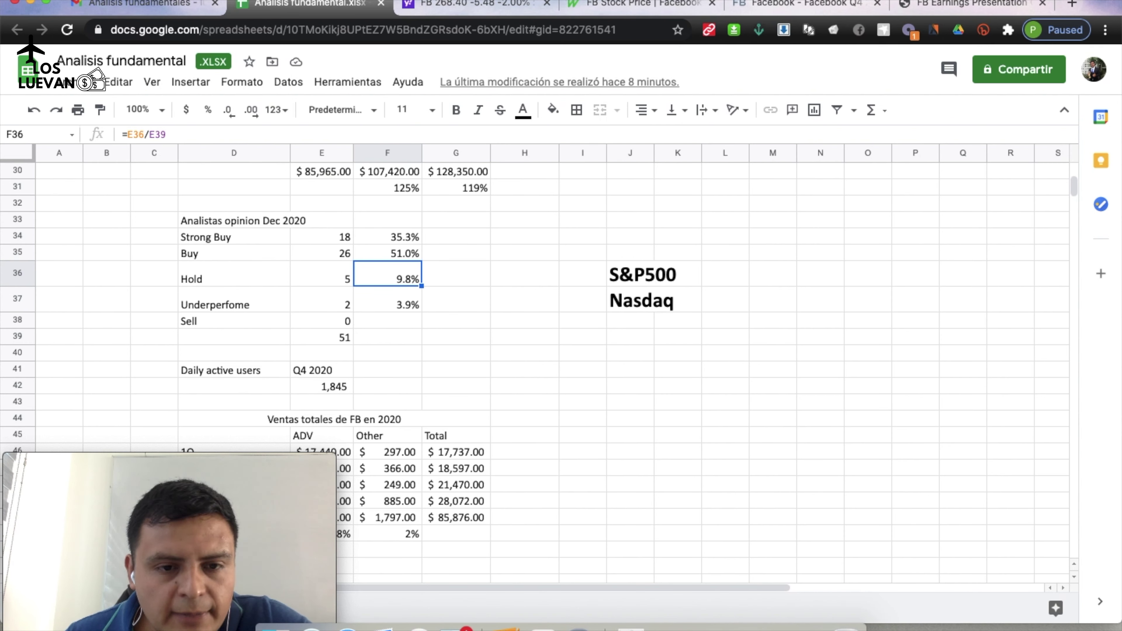
left_click(386, 300)
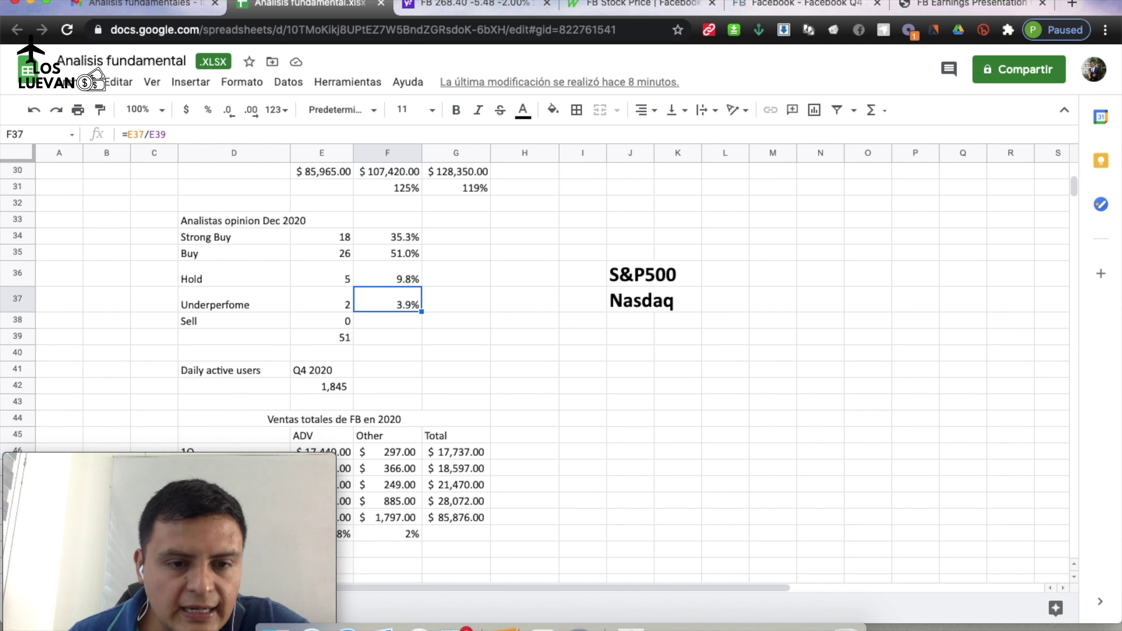
left_click(234, 299)
left_click(387, 299)
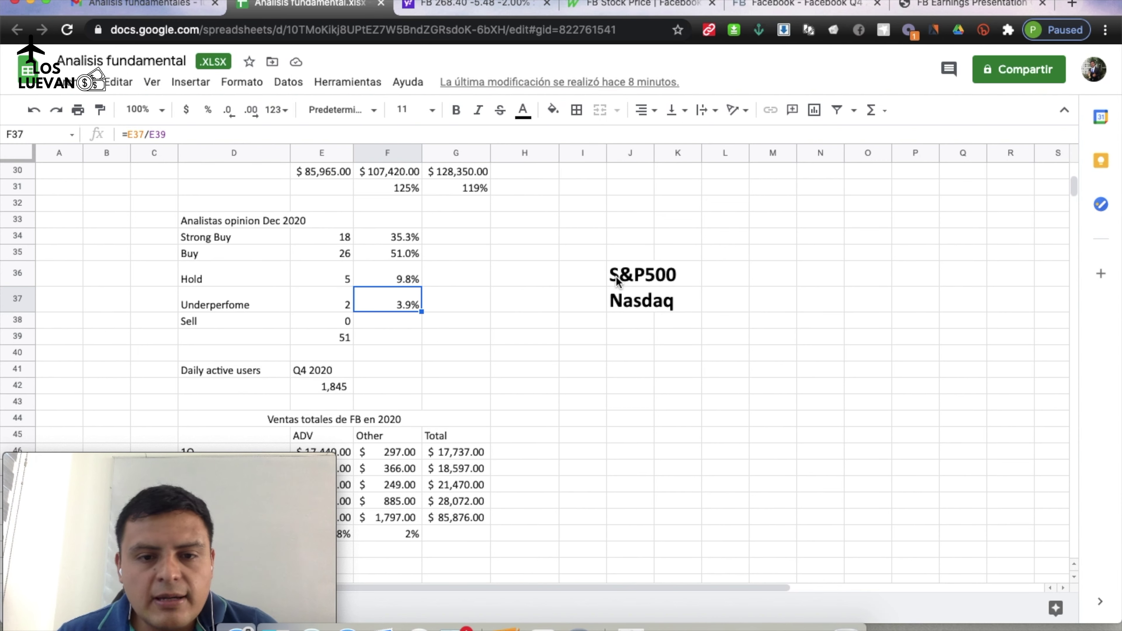
Point out the S&P500 and Nasdaq entries in cells J36 and J37.
left_click(617, 302)
left_click(616, 276)
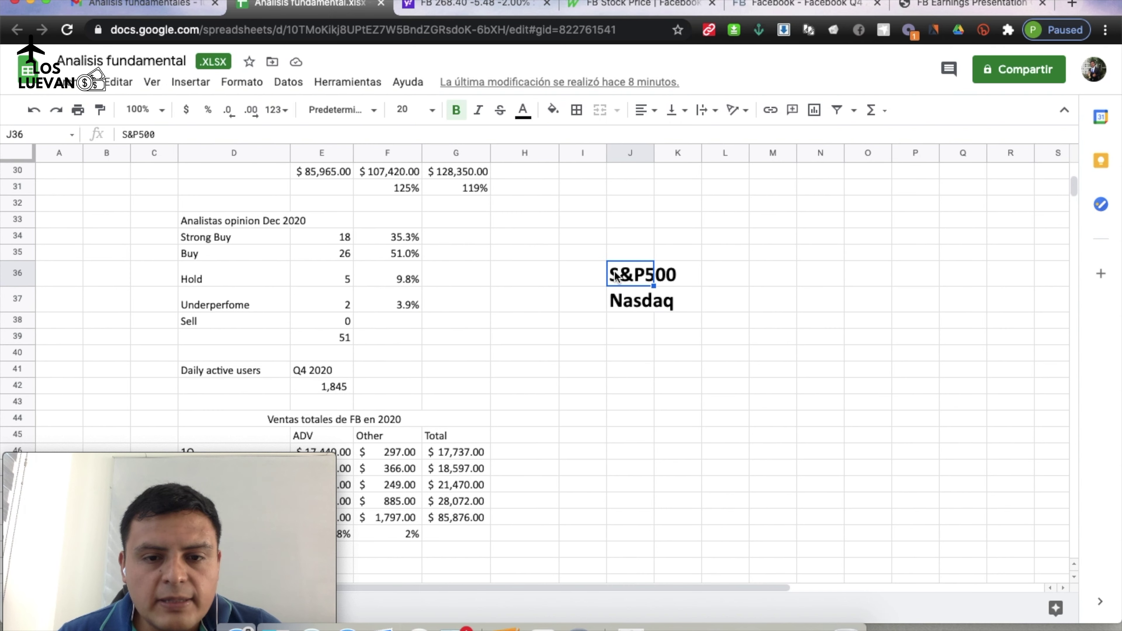
left_click(616, 302)
Review the Daily active users entry for Q4 2020 in rows 41 and 42.
scroll(572, 427, "down", 3)
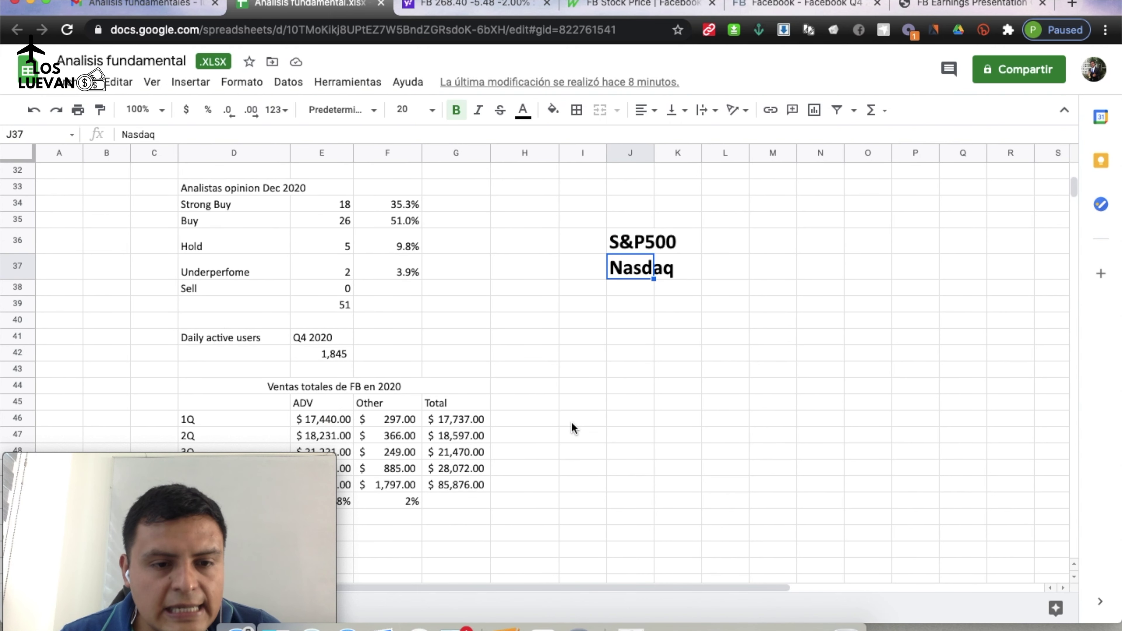
left_click(203, 260)
left_click(204, 270)
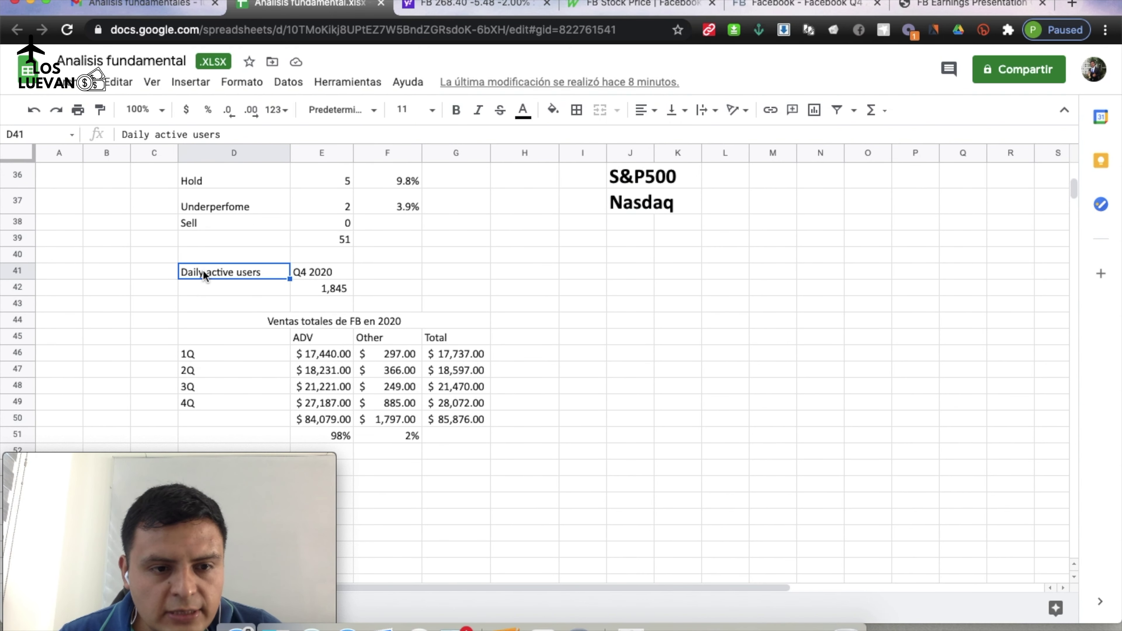
left_click(297, 272)
left_click(204, 278)
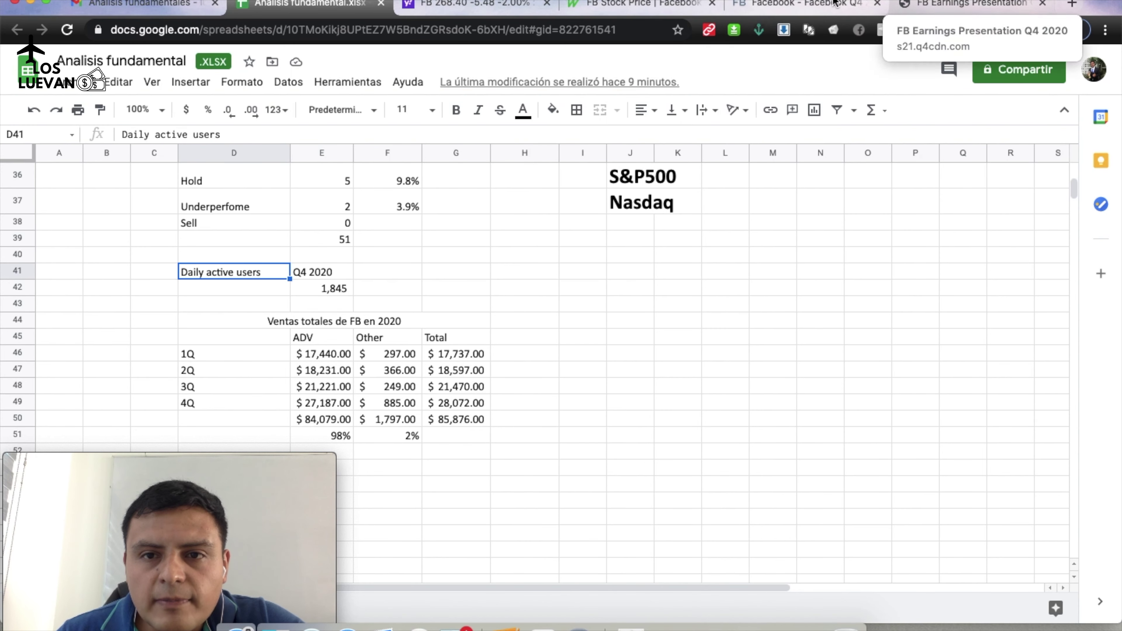
Show Facebook's Q4 2020 Earnings page on Investor Relations and go to page 2 of the FB Earnings Presentation Q4 2020.
left_click(786, 7)
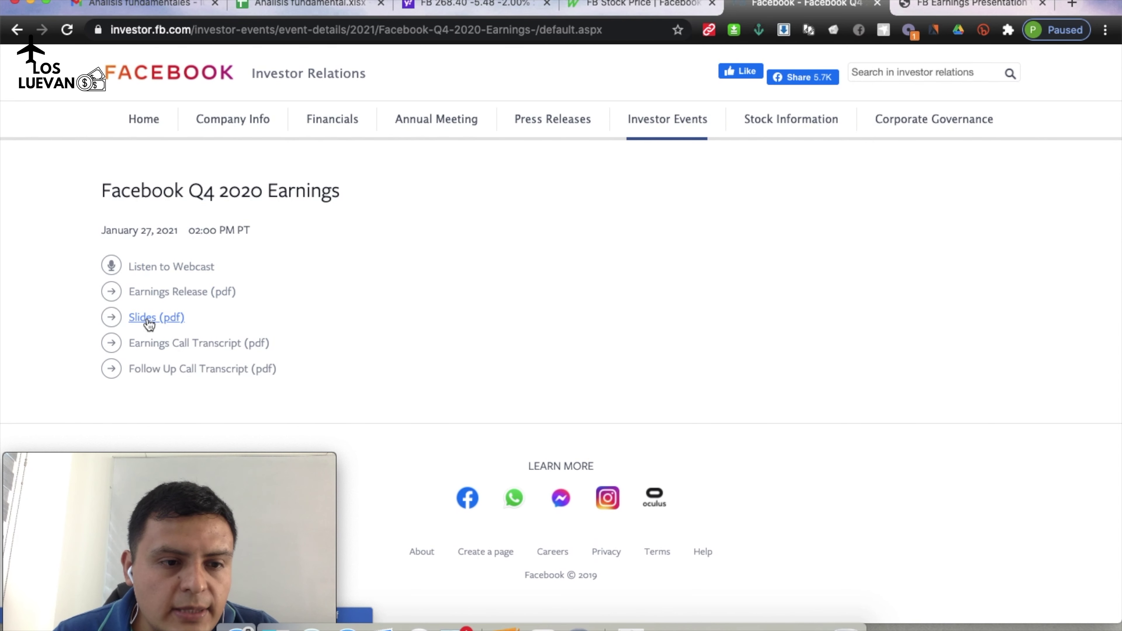
left_click(969, 7)
left_click(131, 267)
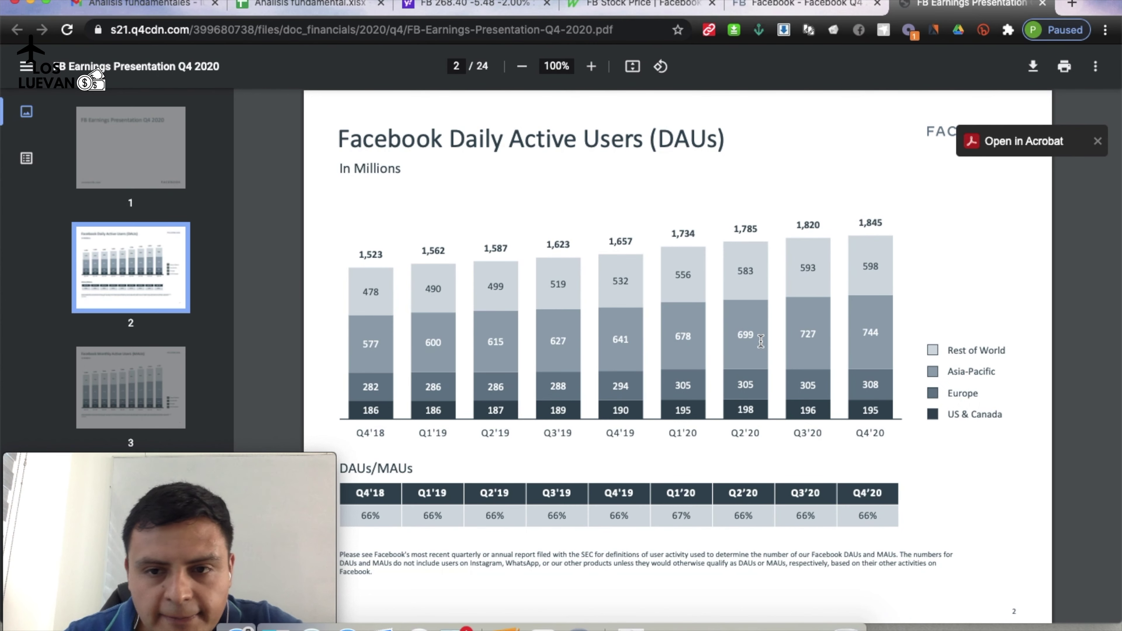
Examine the Facebook Daily Active Users and Monthly Active Users charts on pages 2 and 3, focusing on Q4'20.
scroll(857, 336, "up", 1)
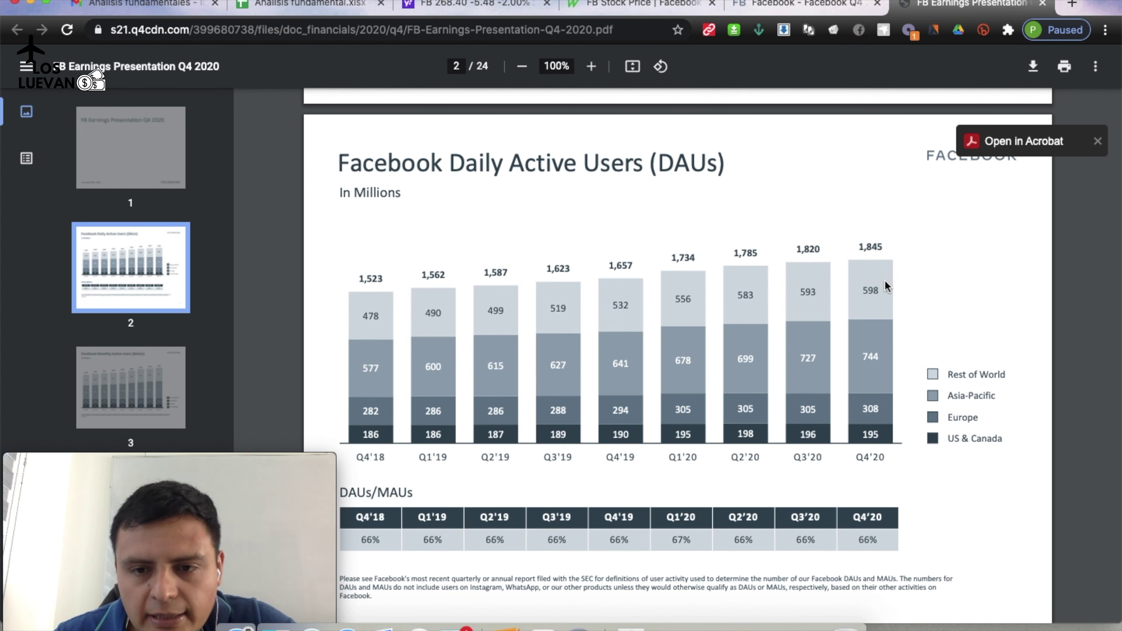
scroll(864, 374, "down", 2)
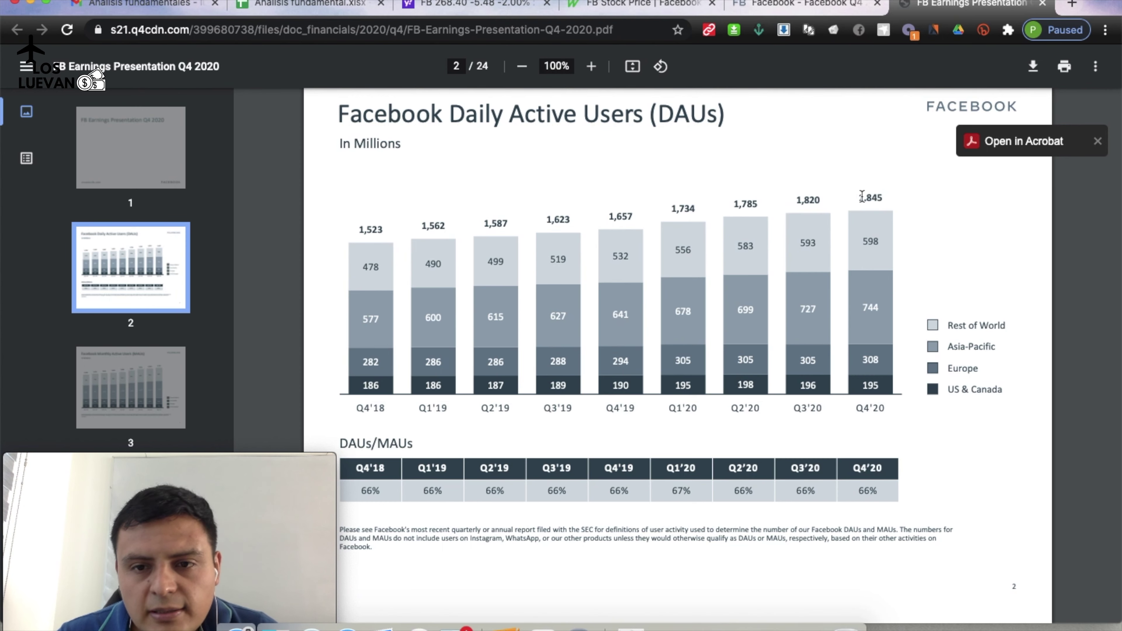
scroll(857, 251, "down", 10)
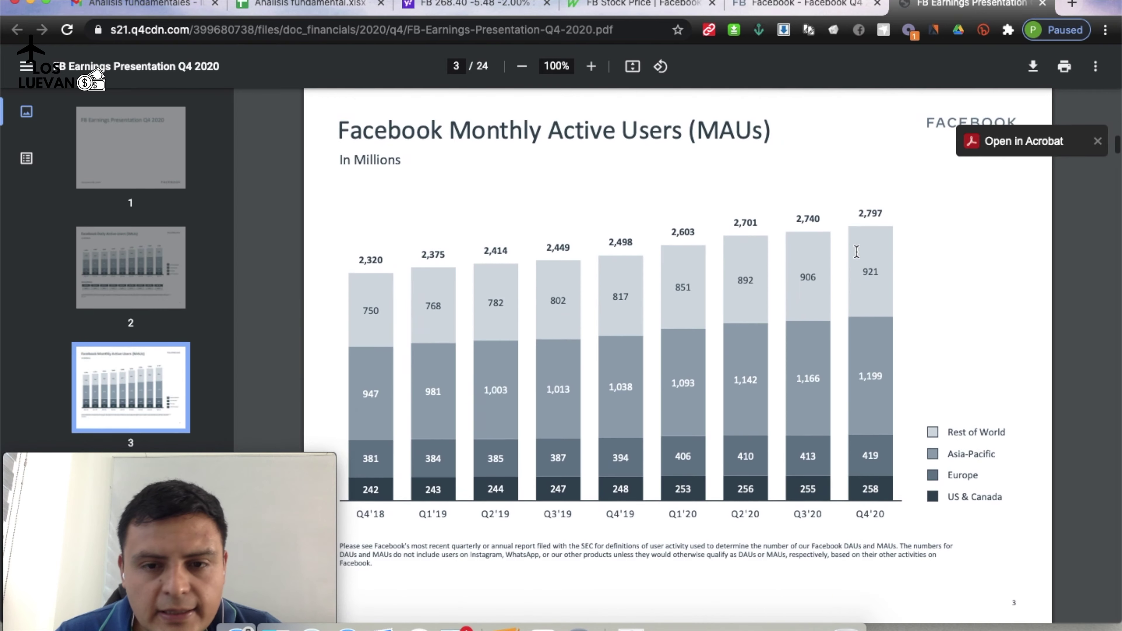
scroll(856, 252, "down", 2)
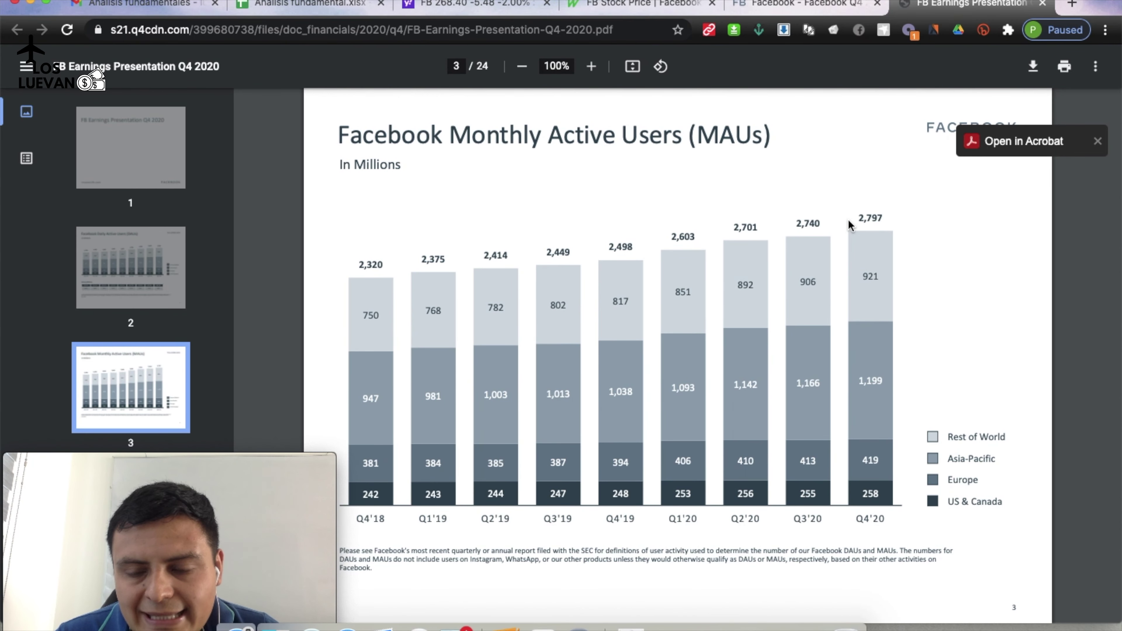
Examine the Average Revenue per User charts by region on page 4 and continue to the Family Daily Active People chart.
scroll(813, 411, "down", 3)
scroll(813, 415, "down", 10)
scroll(815, 415, "up", 1)
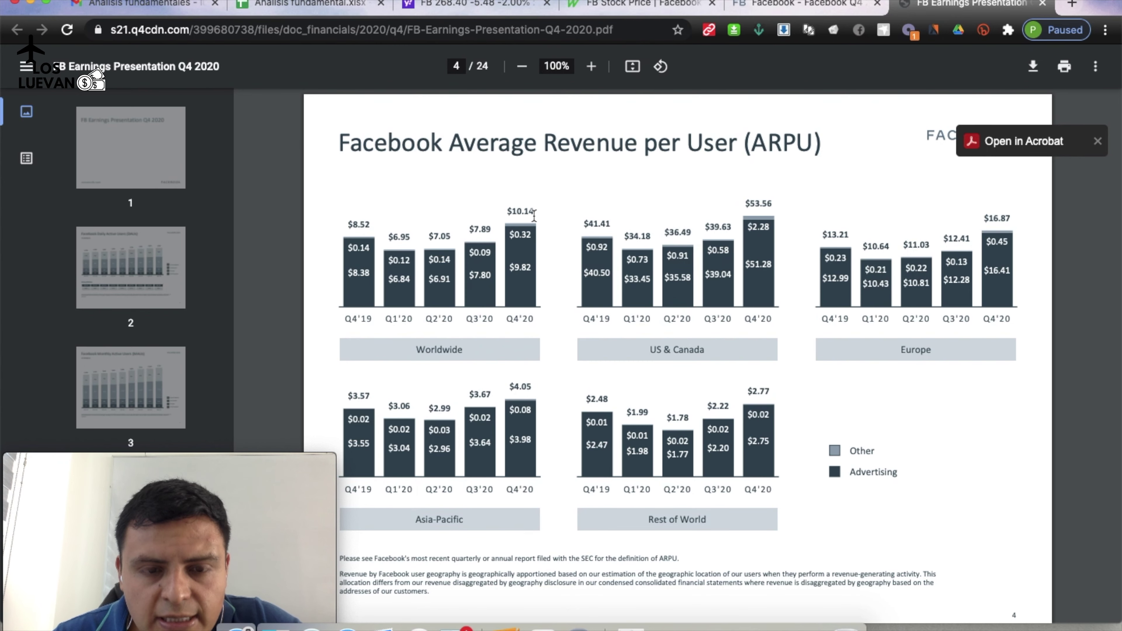
scroll(570, 318, "down", 2)
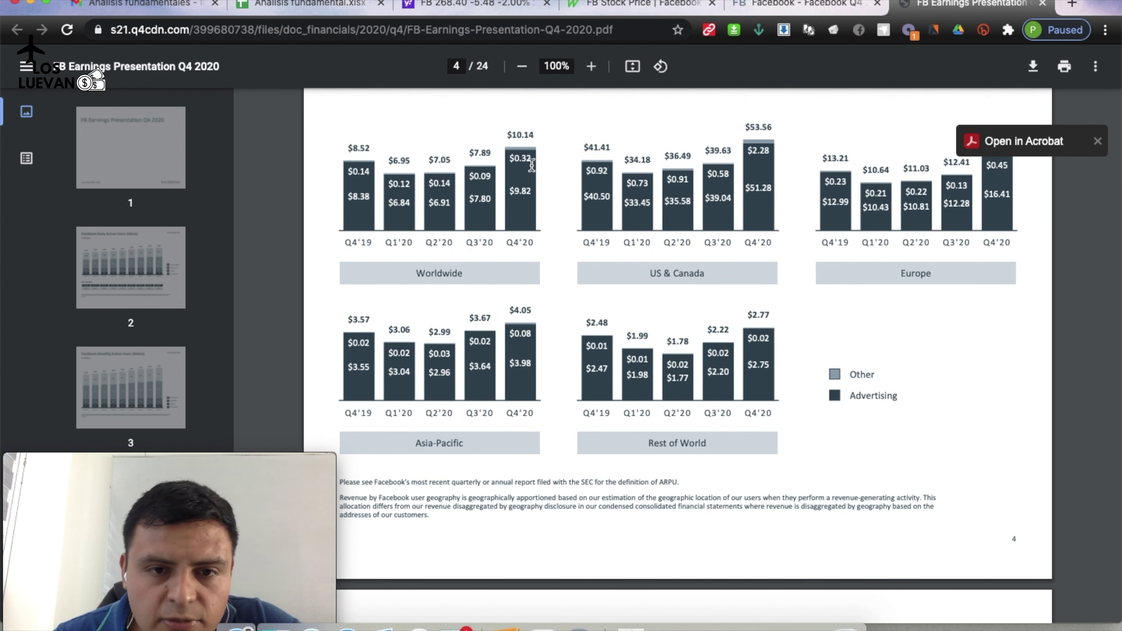
scroll(676, 257, "up", 1)
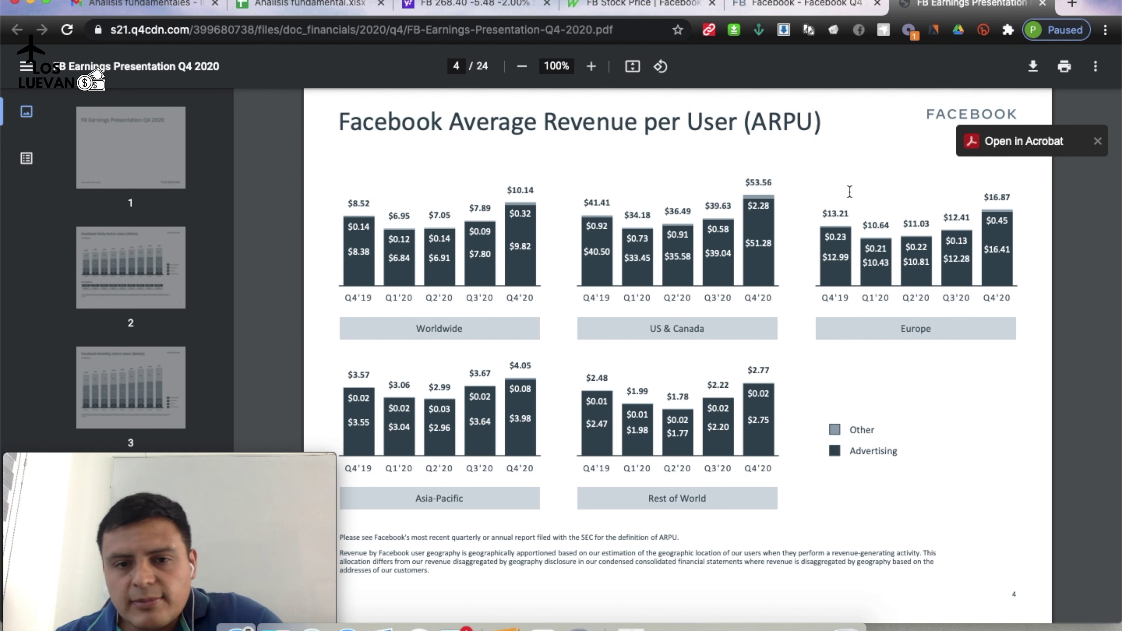
scroll(806, 334, "down", 10)
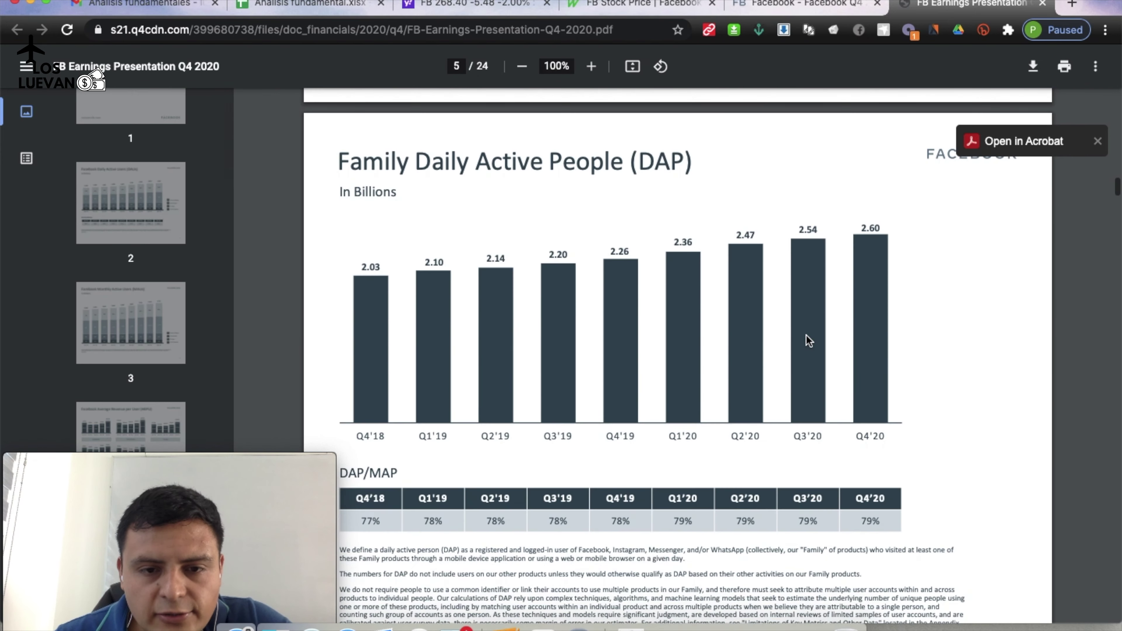